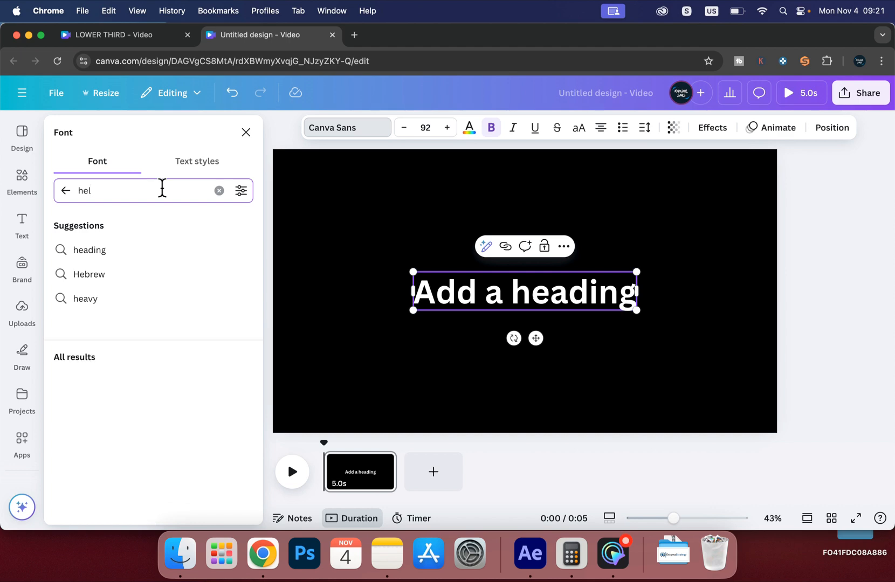
Step: Set the heading's font to Helvetica Now, keep it bold, and replace its text with LOWER THIRD
left_click(114, 278)
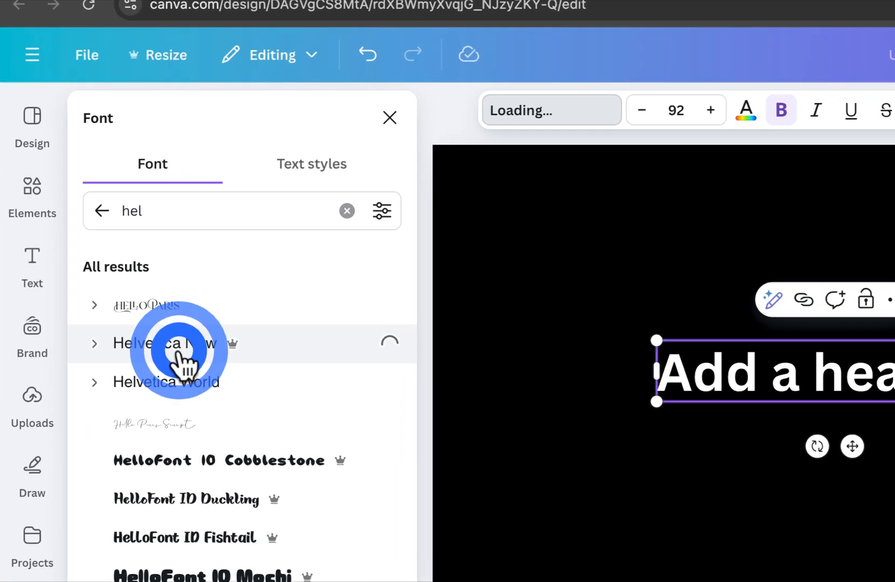
triple_click(522, 294)
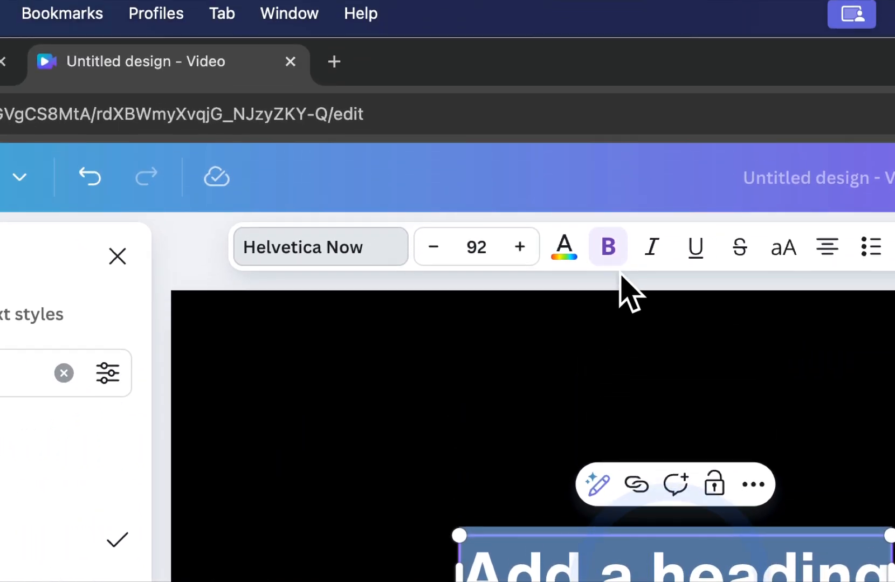
left_click(609, 111)
left_click(612, 112)
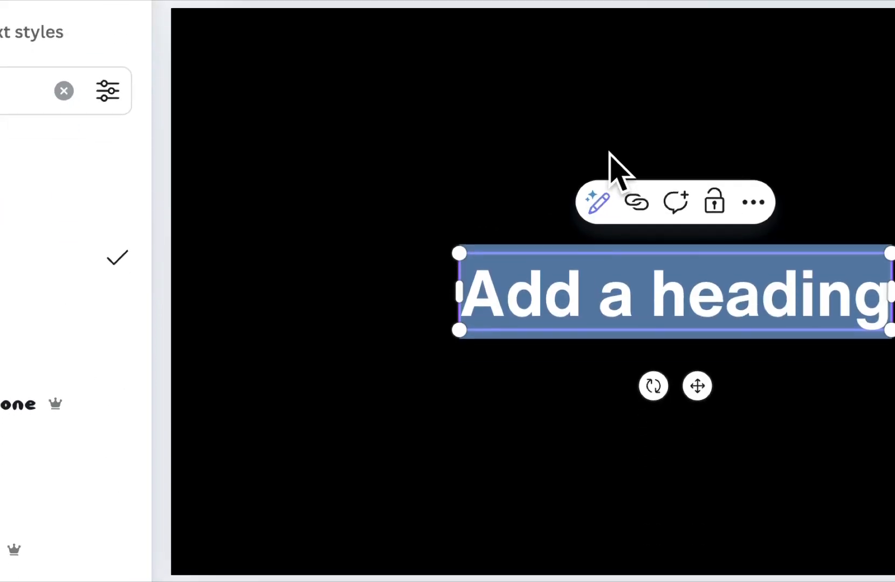
type("LO")
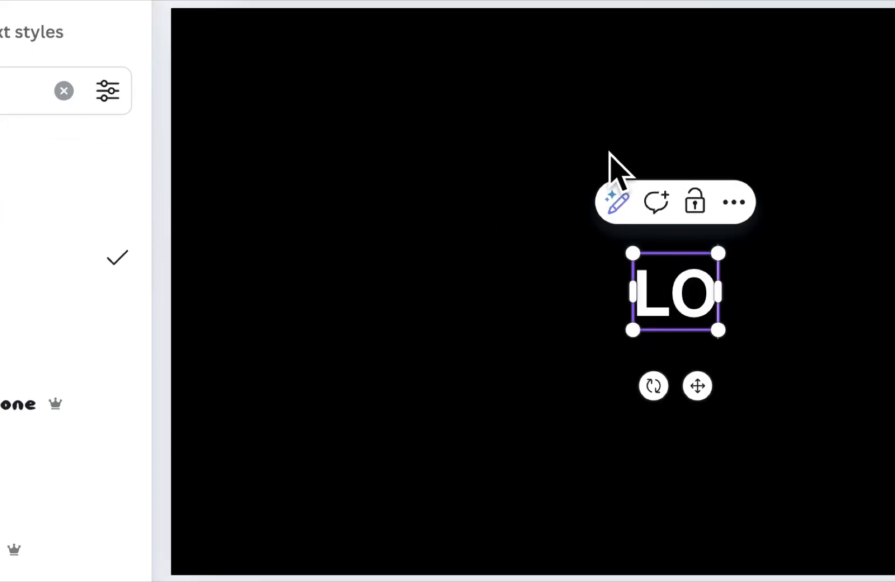
type("WER THI")
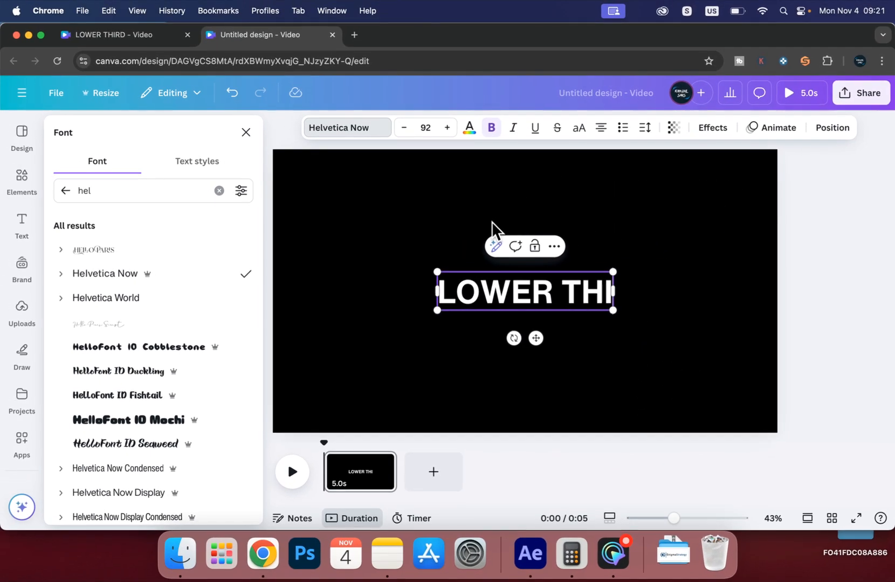
type("RD")
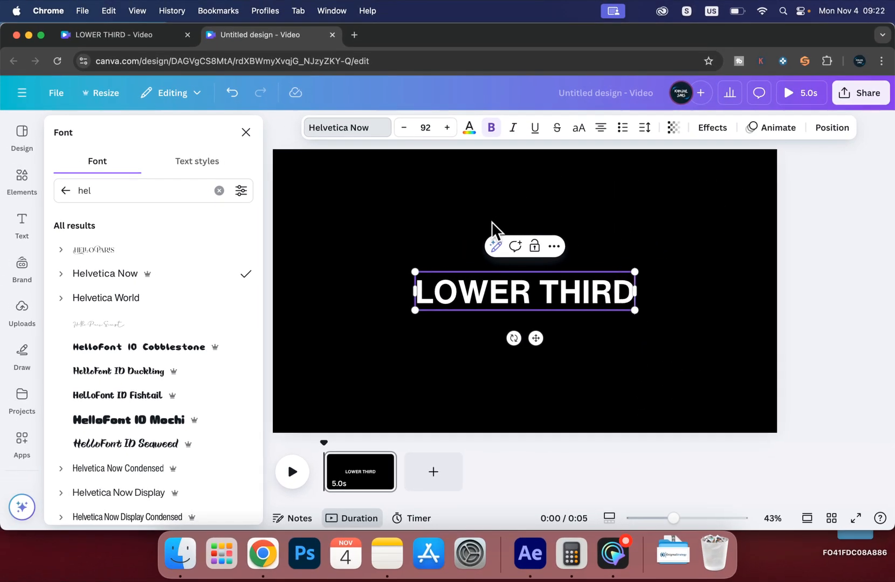
left_click(757, 314)
Step: Set the font size of the LOWER THIRD text to 120
left_click(629, 301)
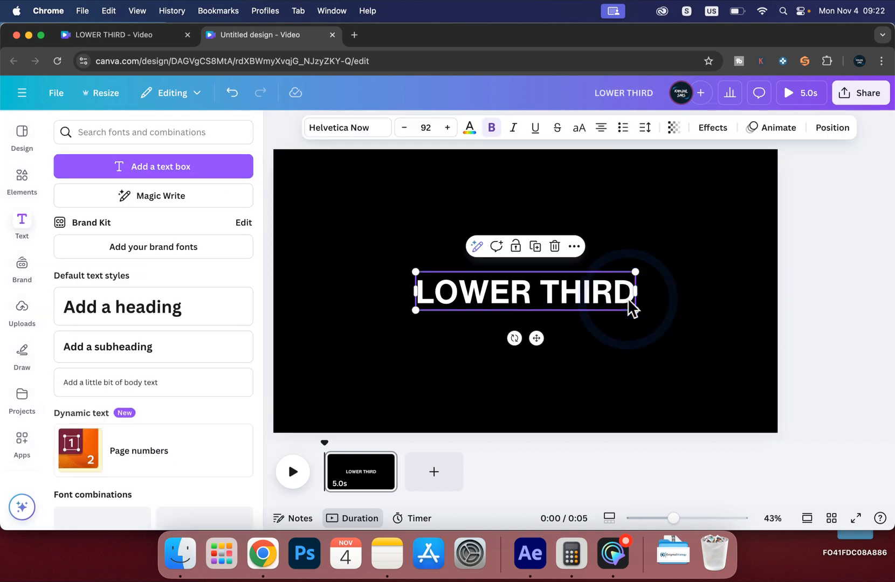
left_click(427, 127)
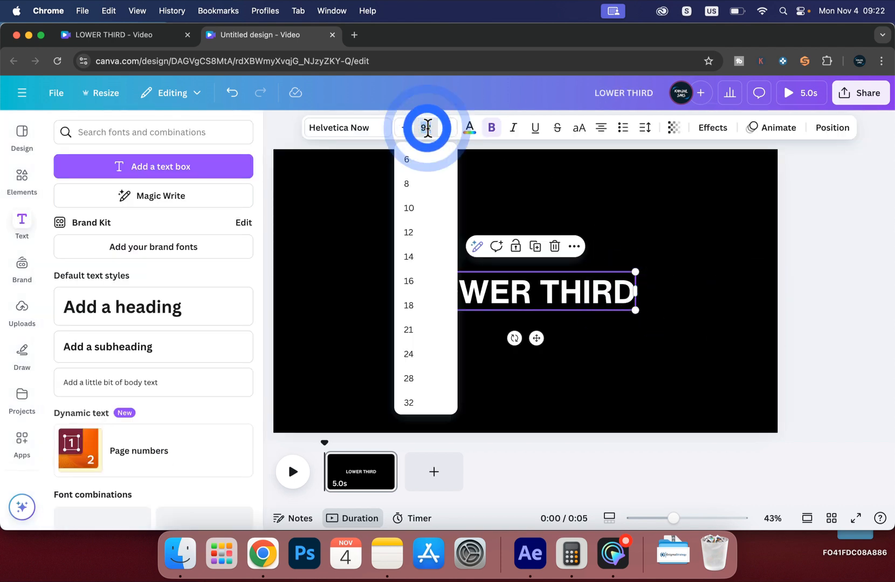
scroll(426, 346, "down", 5)
scroll(425, 346, "down", 3)
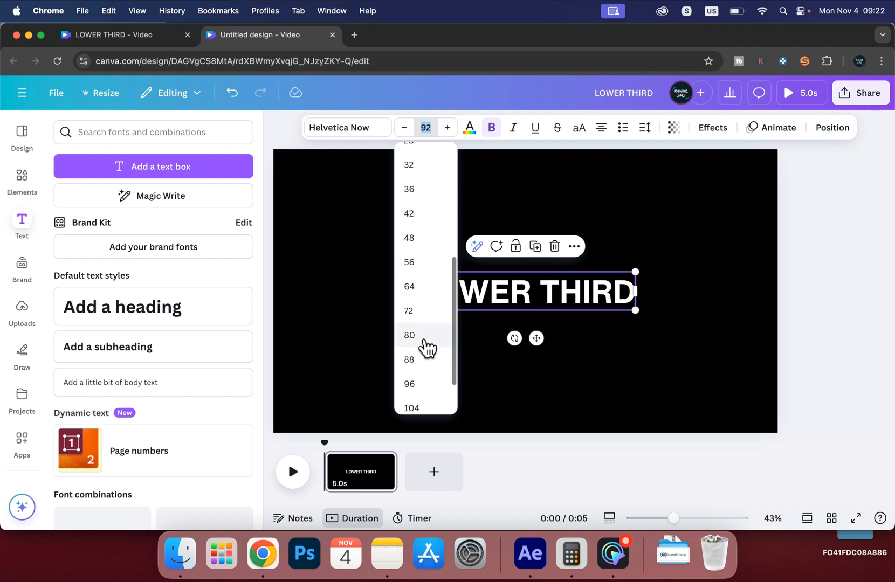
left_click(426, 372)
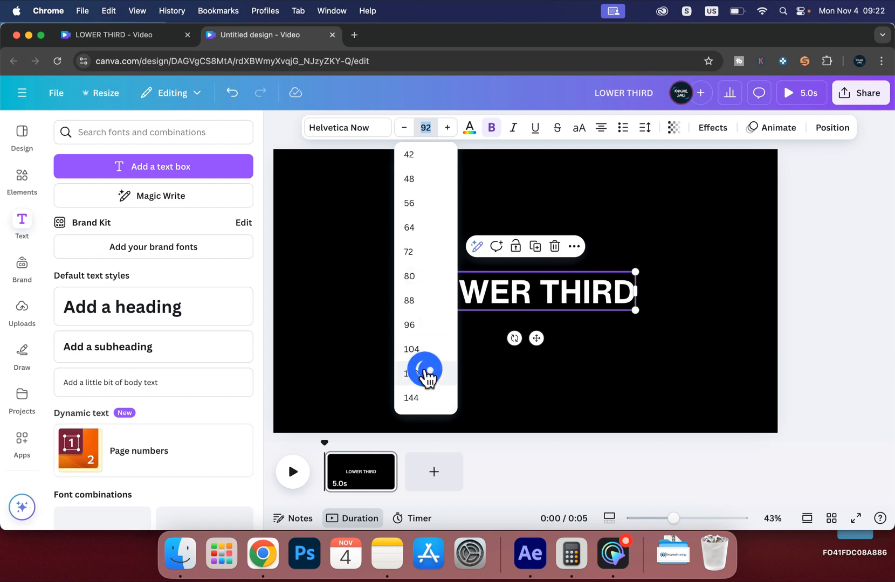
left_click(683, 382)
Step: Duplicate the LOWER THIRD text and align the copy exactly over the original at the centre of the page
left_click_drag(639, 295, 638, 280)
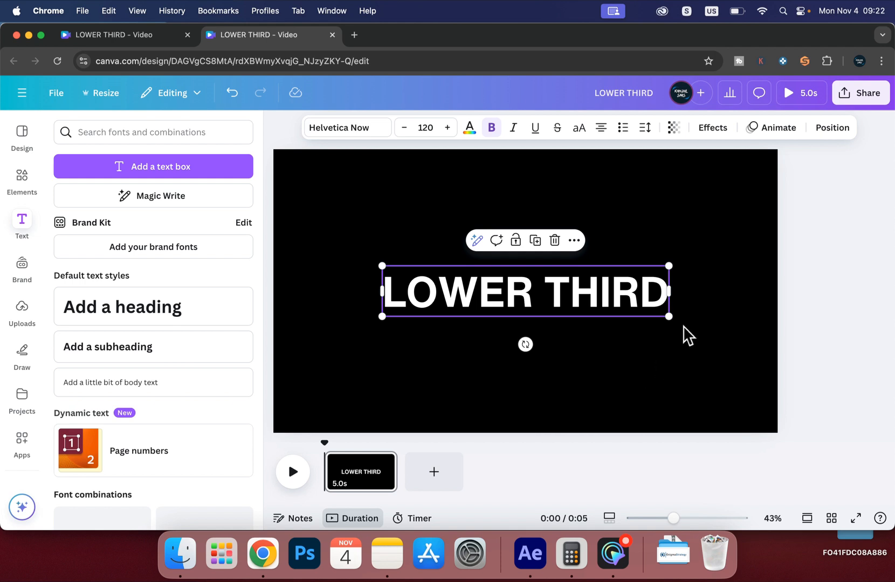
left_click(535, 240)
left_click(629, 355)
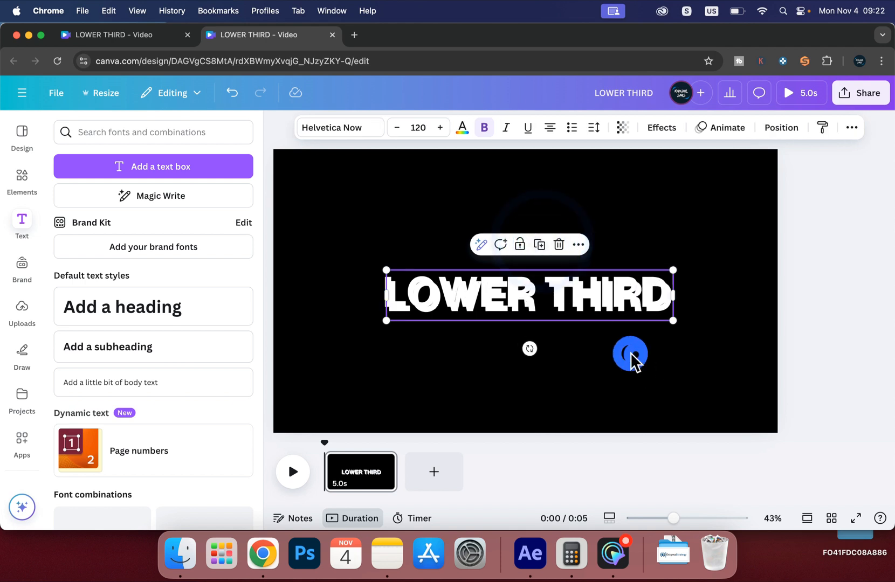
left_click_drag(641, 307, 637, 303)
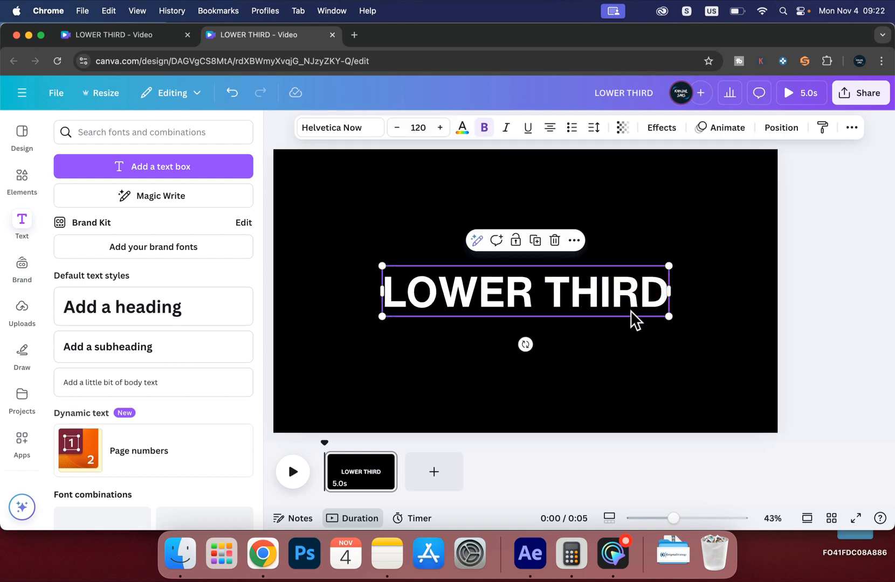
Step: Apply the Background effect to the top copy of the LOWER THIRD text with a roundness of 0
left_click(660, 127)
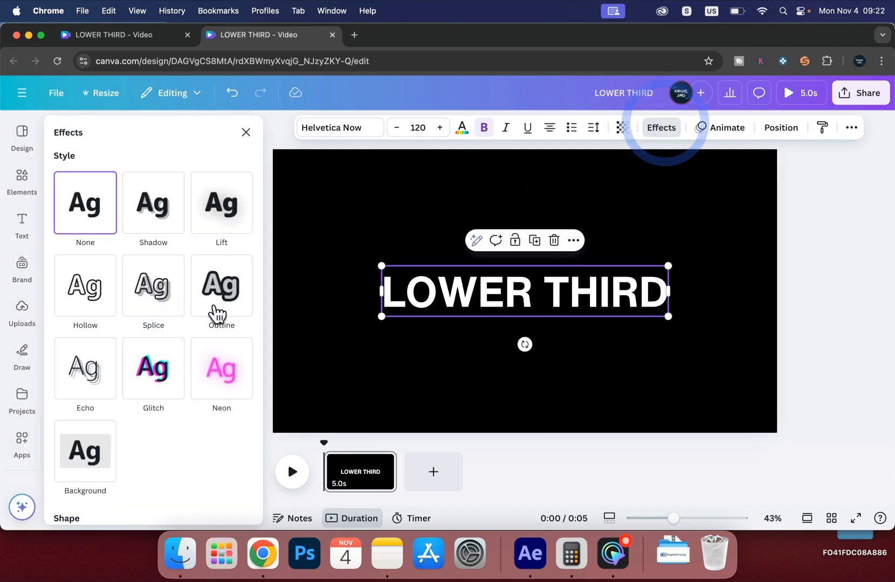
left_click(95, 463)
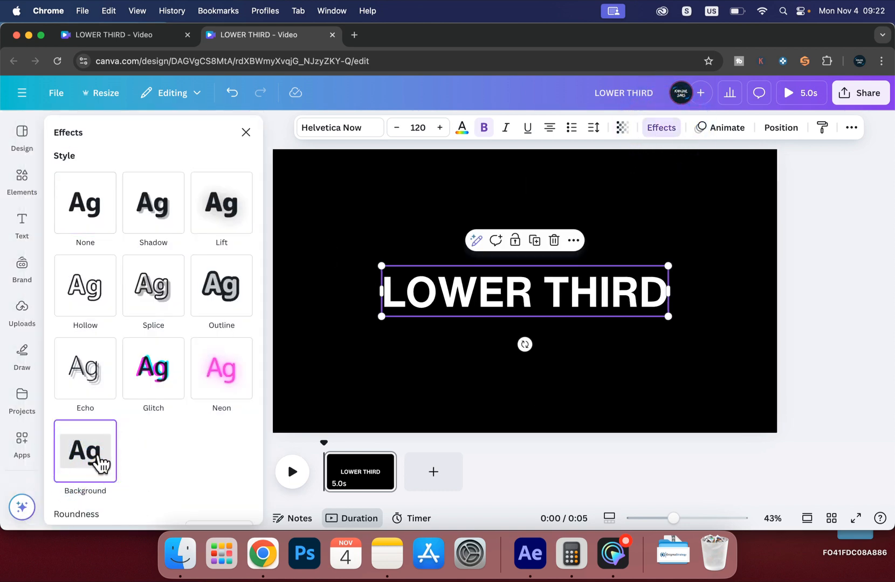
scroll(184, 460, "down", 5)
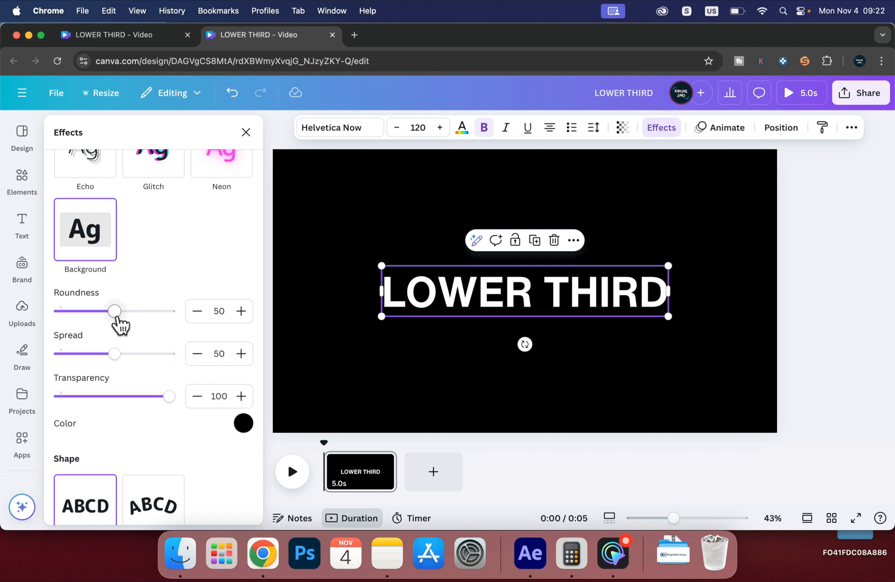
left_click_drag(117, 316, 54, 318)
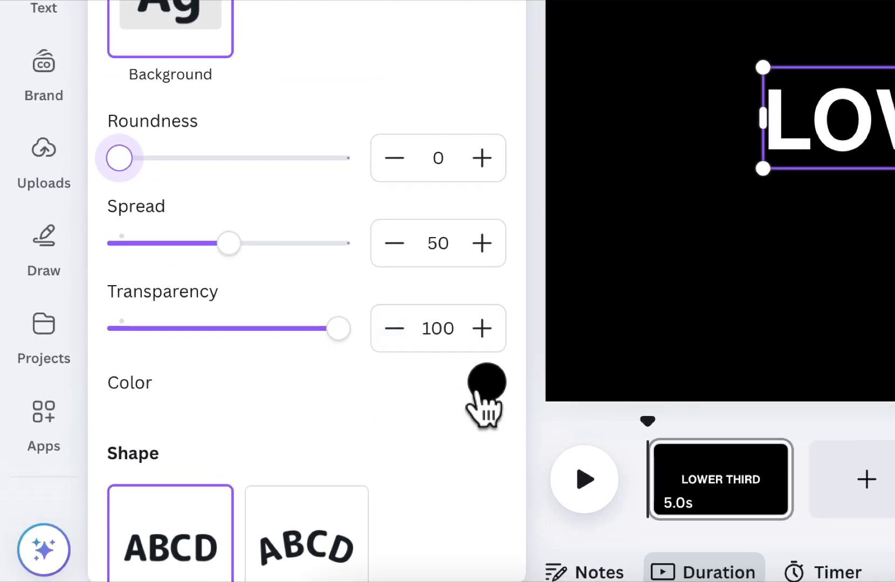
Step: Change the text background's color to red and reduce its spread to 6
left_click(485, 383)
left_click(172, 344)
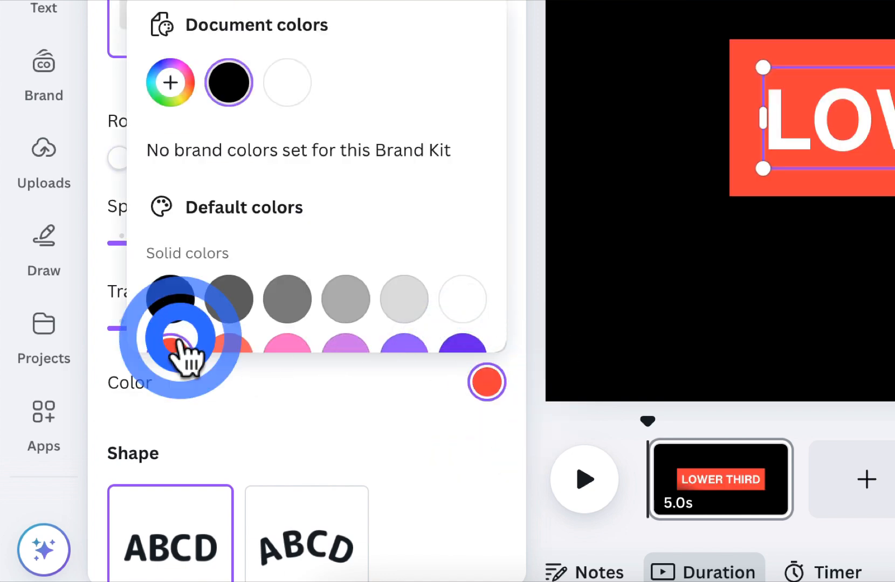
left_click(374, 432)
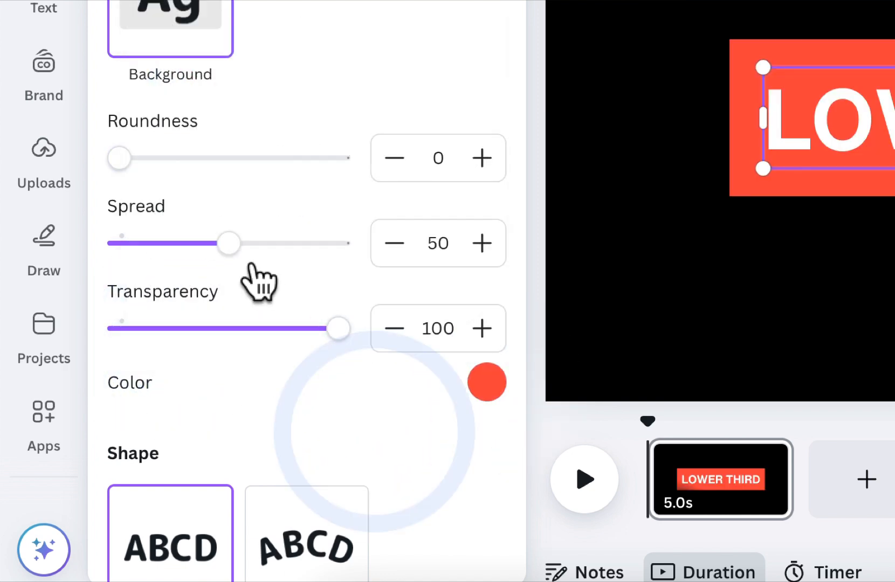
left_click_drag(228, 246, 131, 251)
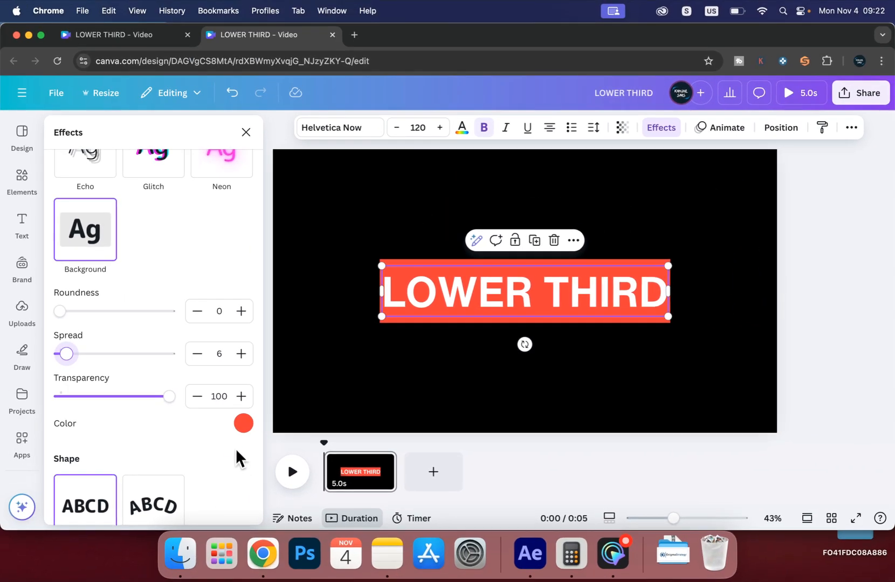
left_click(236, 450)
left_click(639, 392)
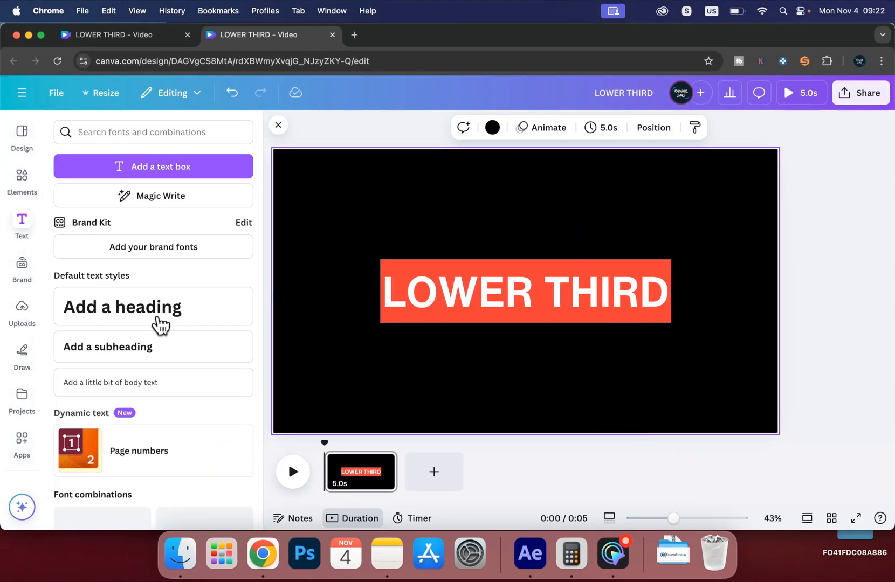
Step: Add a new heading to the page and replace its text with ADD SUBTITLE HER
left_click(151, 316)
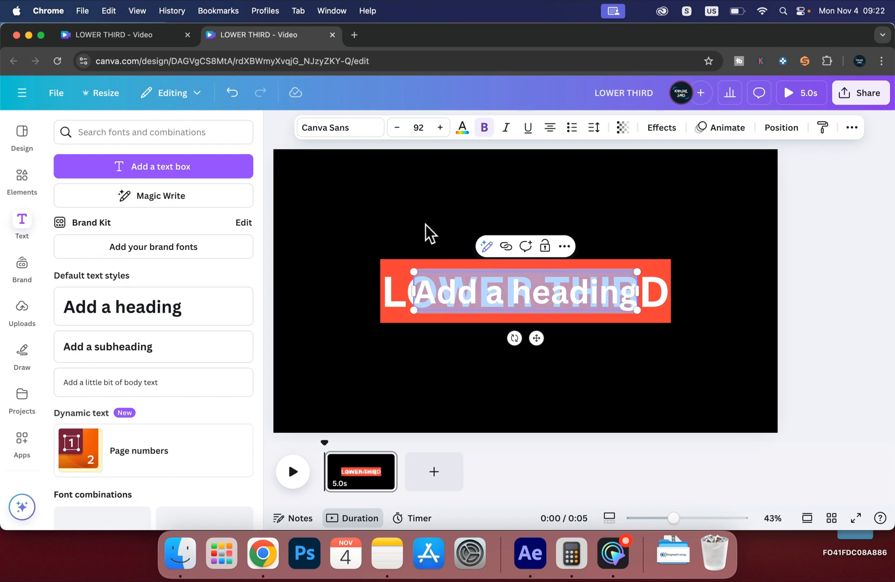
triple_click(495, 289)
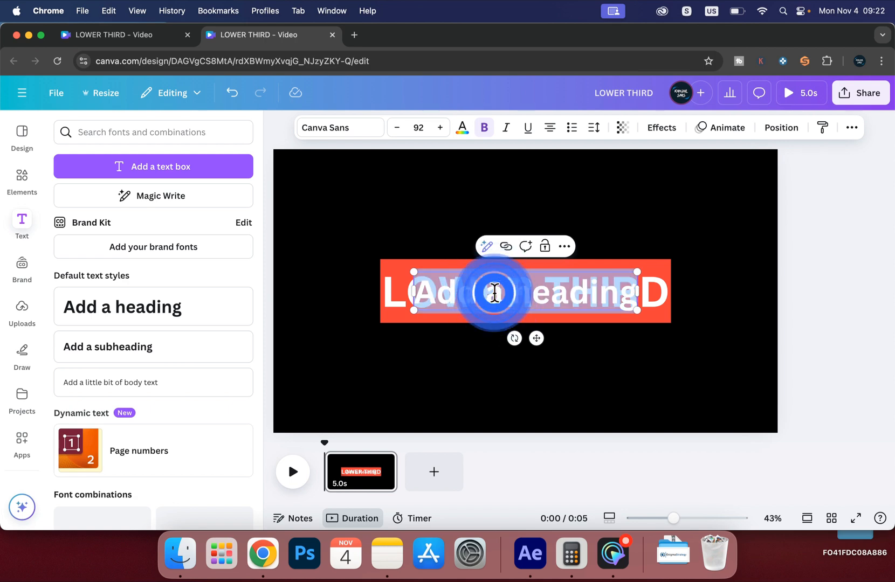
key("BackSpace")
type("ADD")
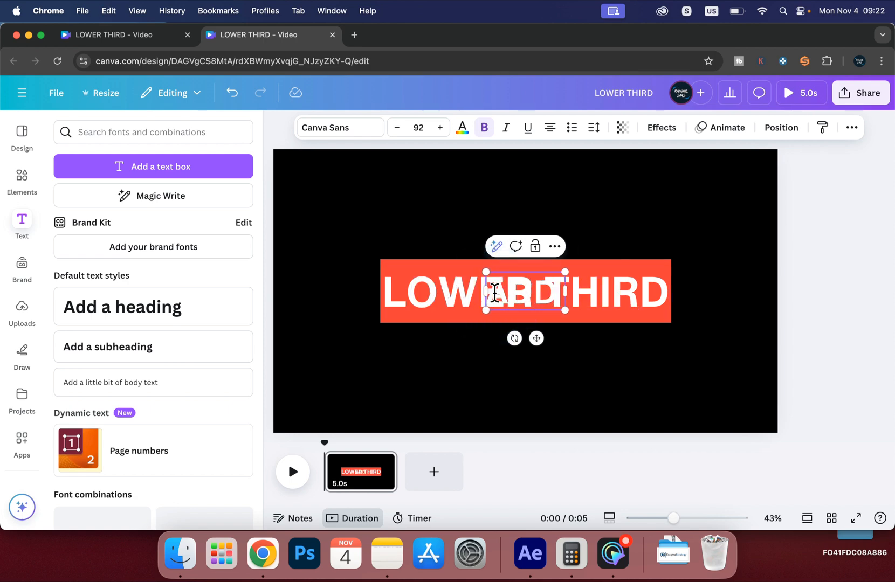
type(" SUBTITLE HE")
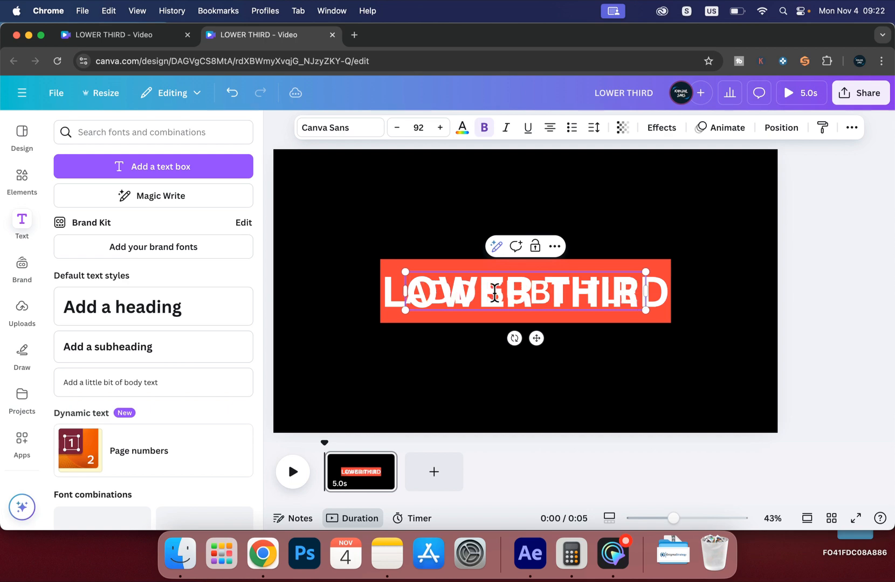
type("RE")
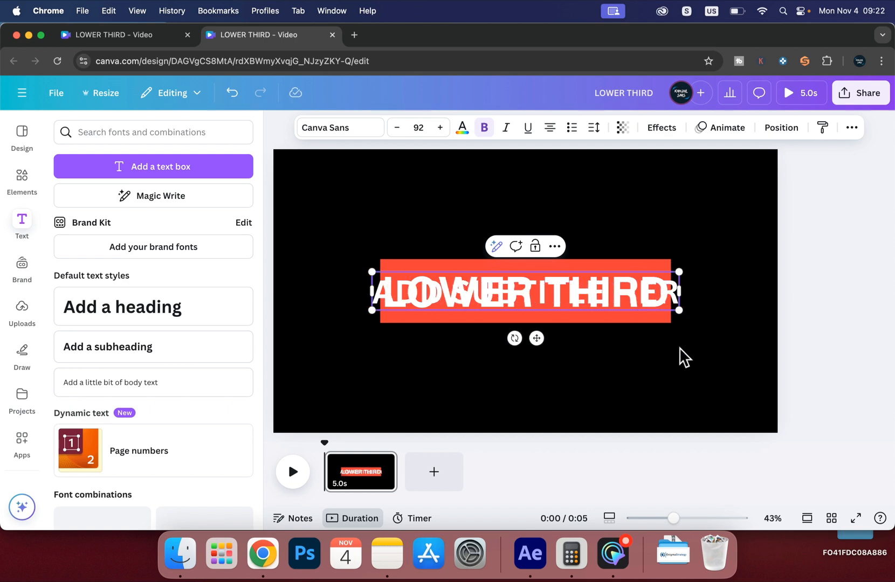
Step: Reduce the subtitle text's font size to 56
left_click(418, 127)
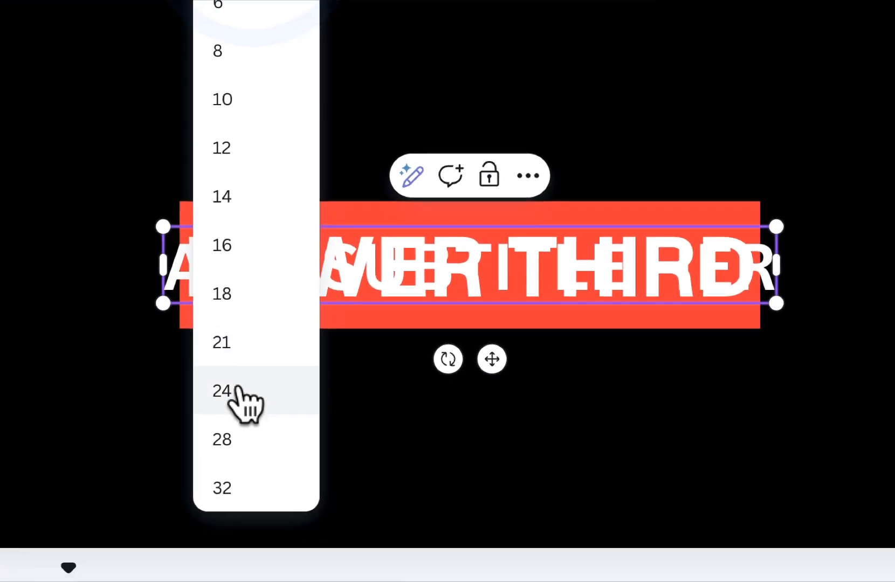
scroll(249, 434, "down", 2)
left_click(246, 420)
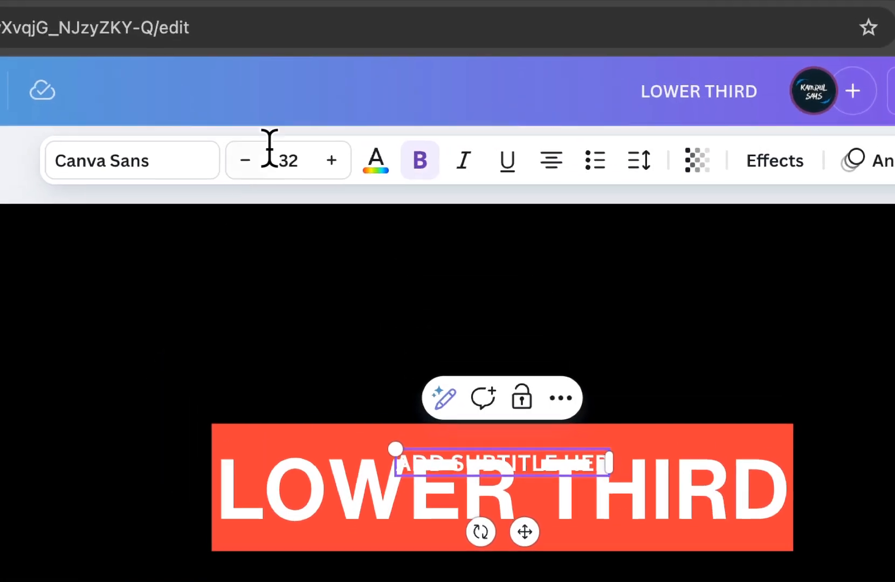
left_click(289, 156)
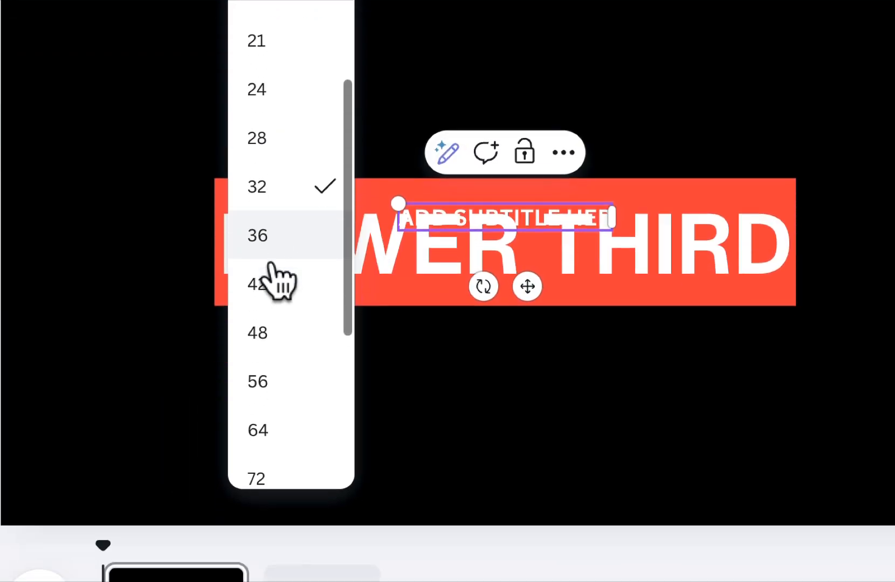
left_click(263, 381)
left_click(696, 455)
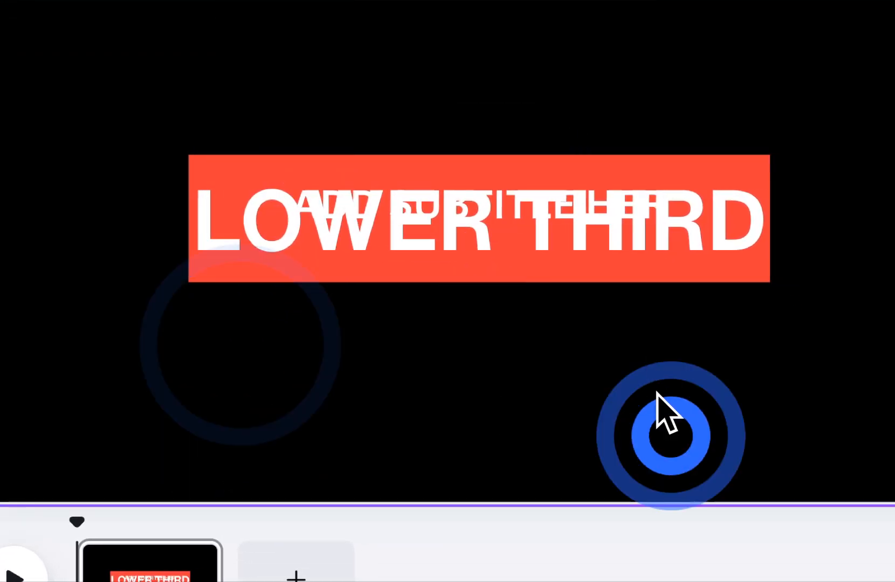
Step: Move the subtitle directly beneath the red title box, lining up its right end with the title text
left_click_drag(625, 216, 726, 311)
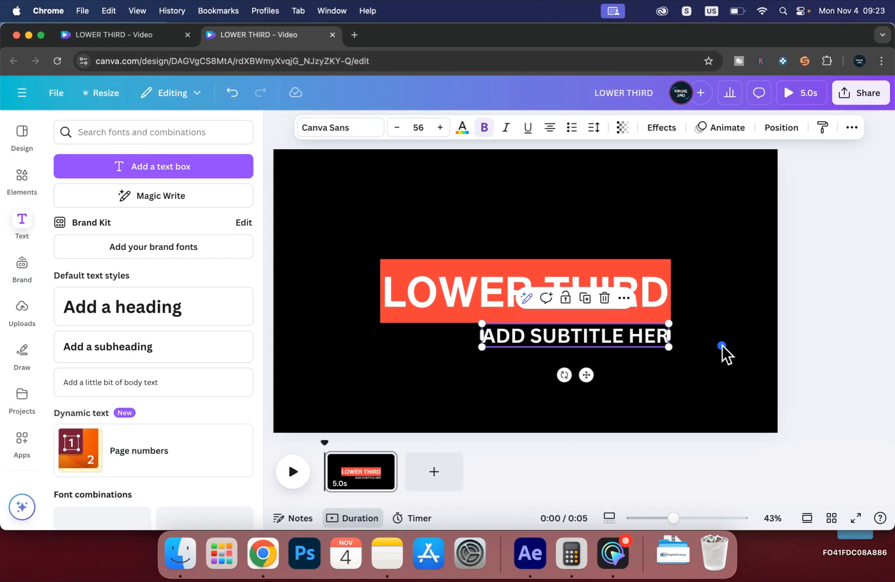
left_click(548, 327)
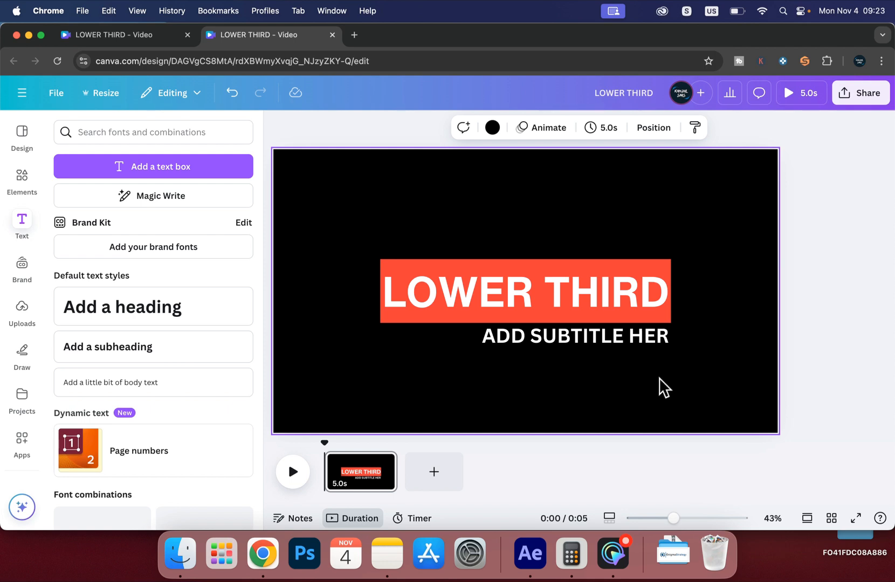
left_click(696, 309)
Step: Apply the Wipe animation to the LOWER THIRD title with the red background
left_click(660, 271)
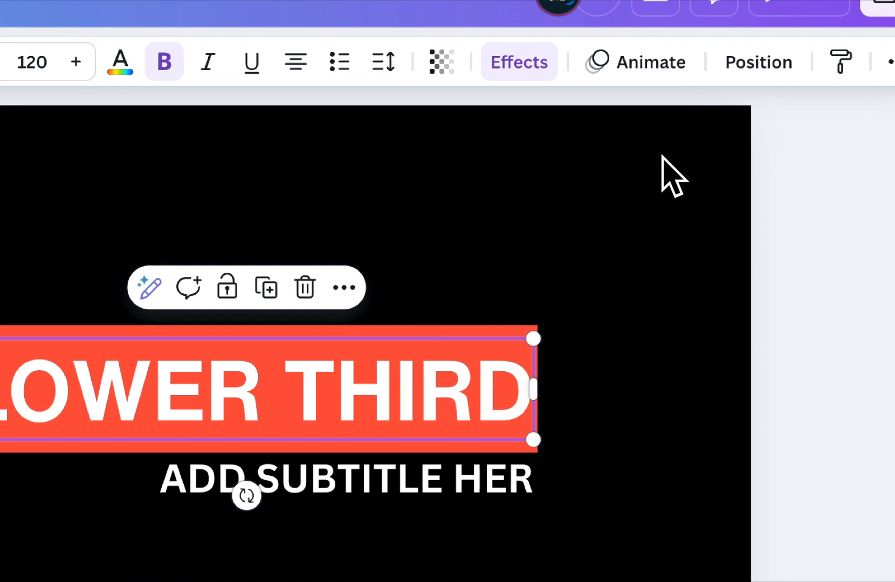
left_click(648, 63)
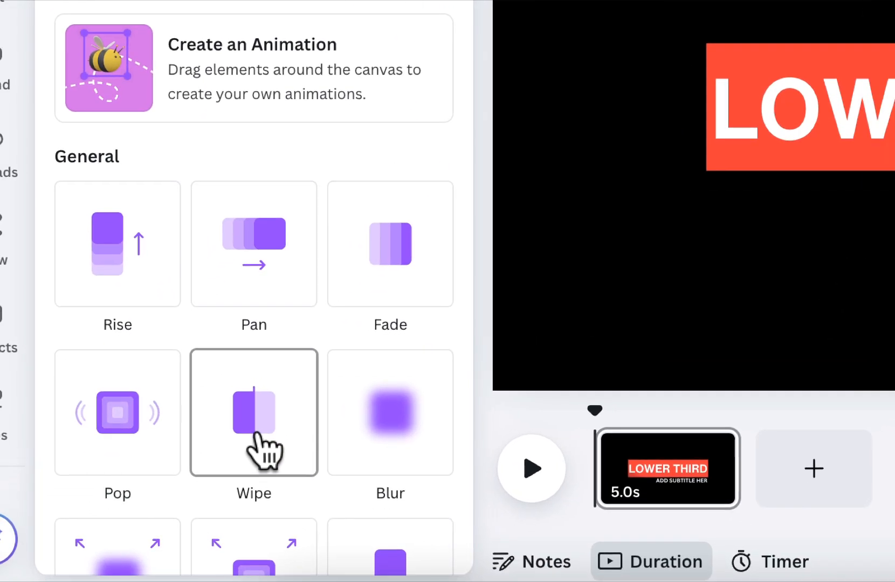
left_click(264, 450)
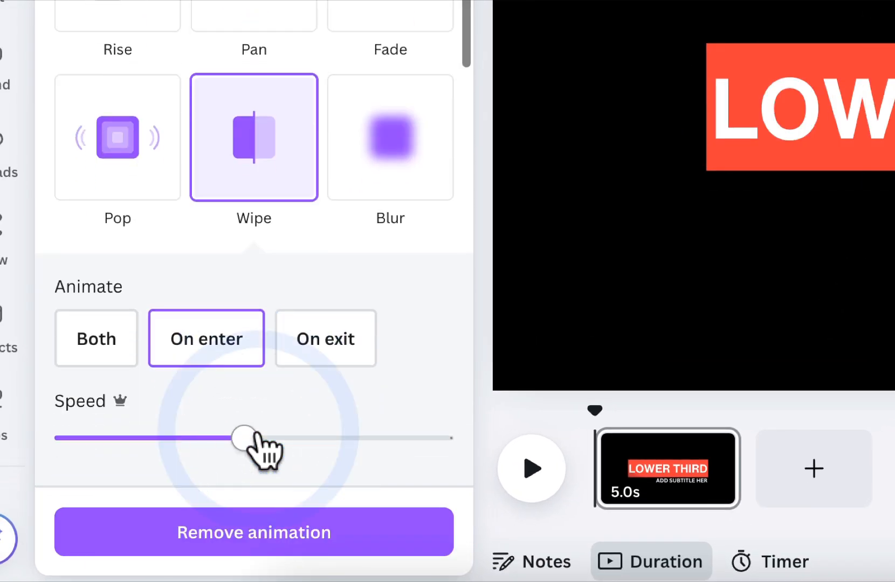
Step: Set the red-backed title's Wipe animation to play on both enter and exit, with the rightward direction
left_click(149, 349)
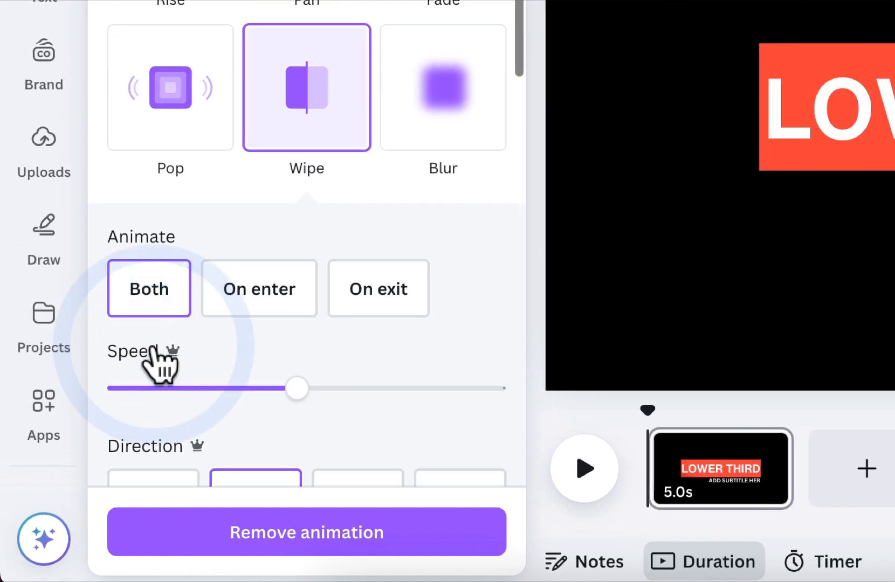
scroll(324, 353, "down", 1)
scroll(348, 350, "down", 4)
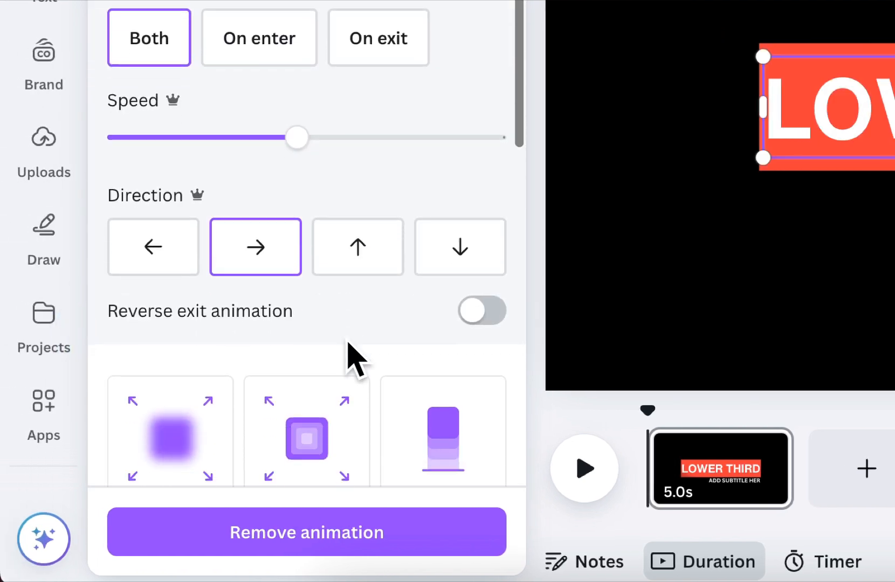
left_click(245, 221)
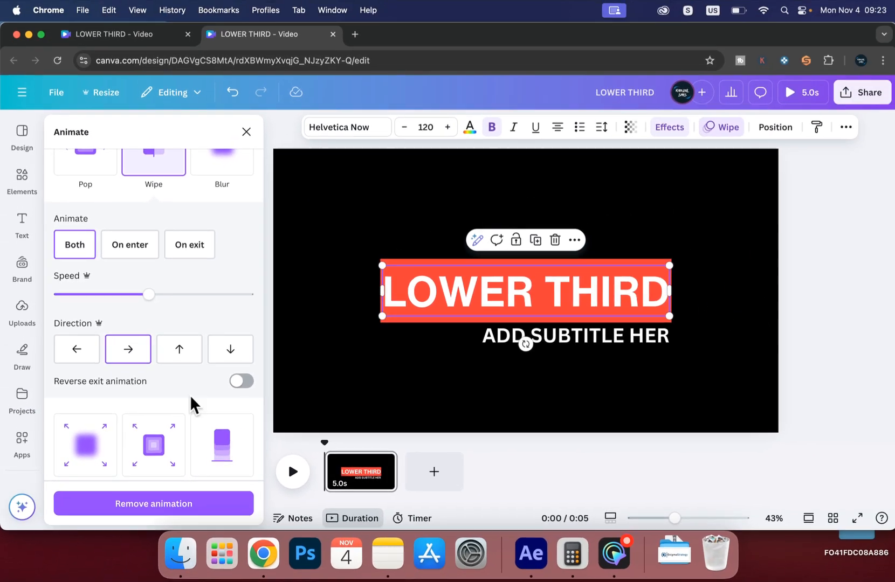
left_click(472, 410)
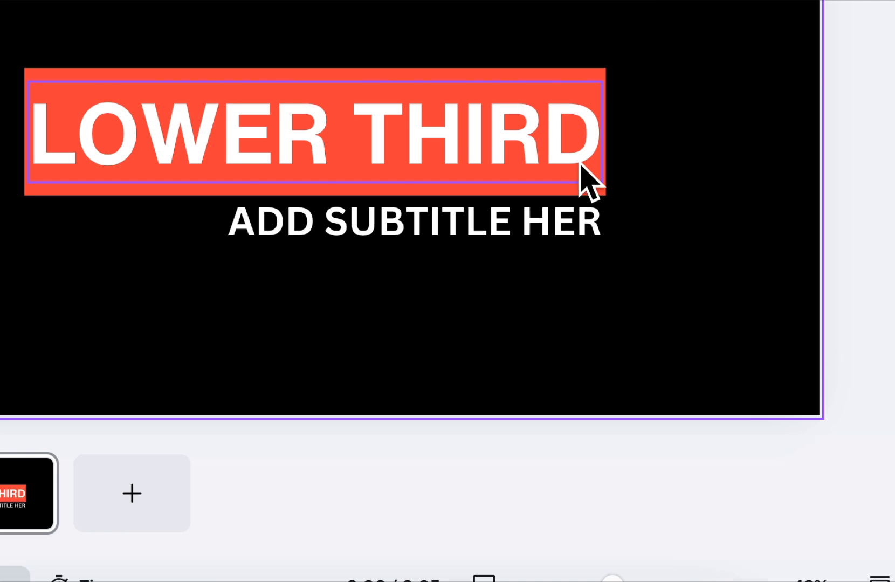
Step: Select the plain LOWER THIRD text beneath the red-backed one in the layers list and apply the Wipe animation
left_click(578, 157)
right_click(579, 159)
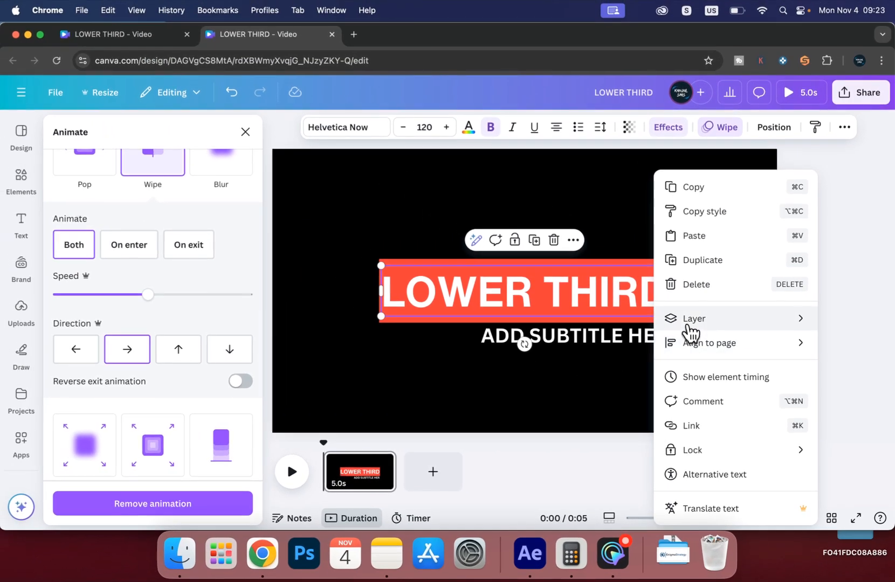
mouse_move(625, 182)
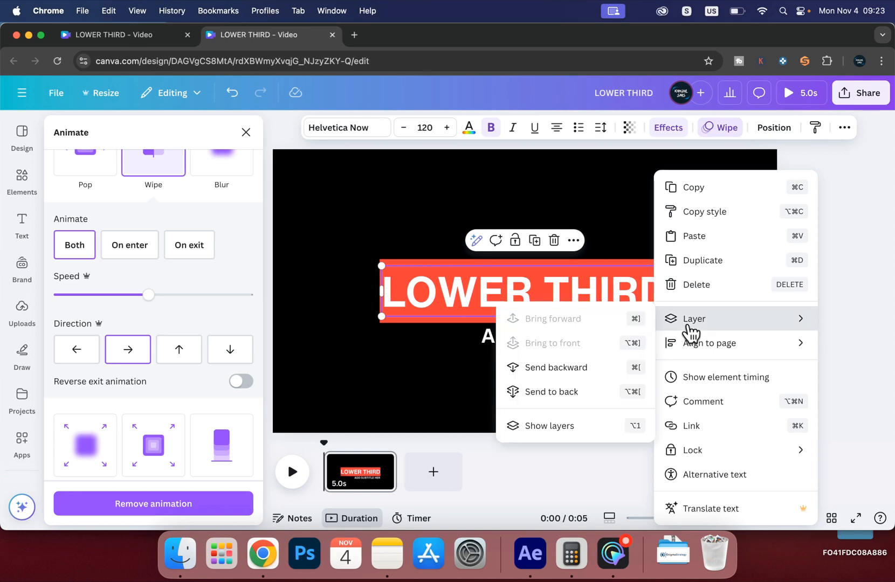
left_click(409, 381)
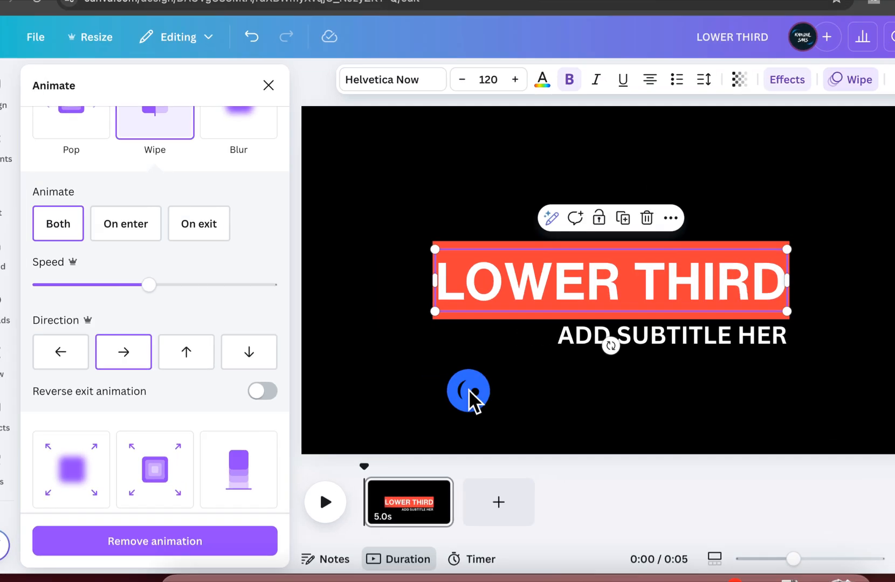
key("alt+1")
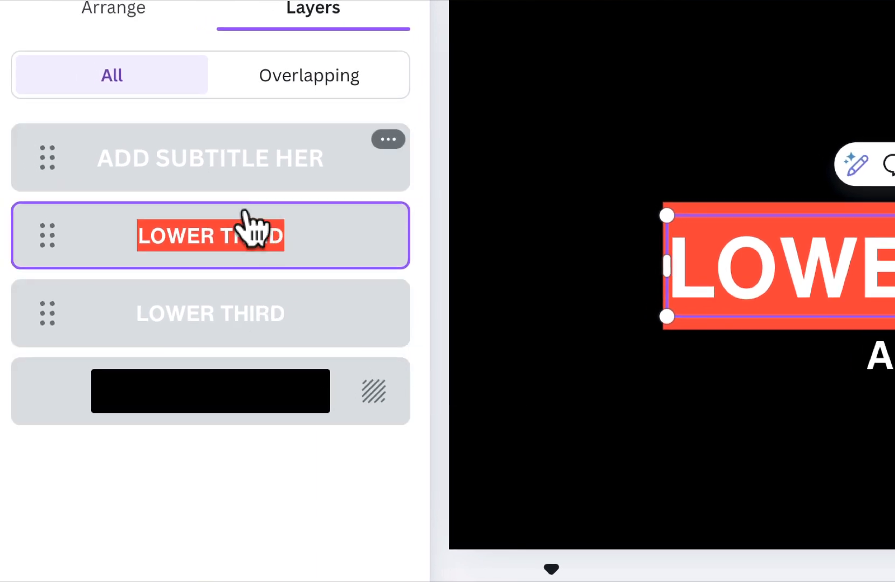
left_click(235, 329)
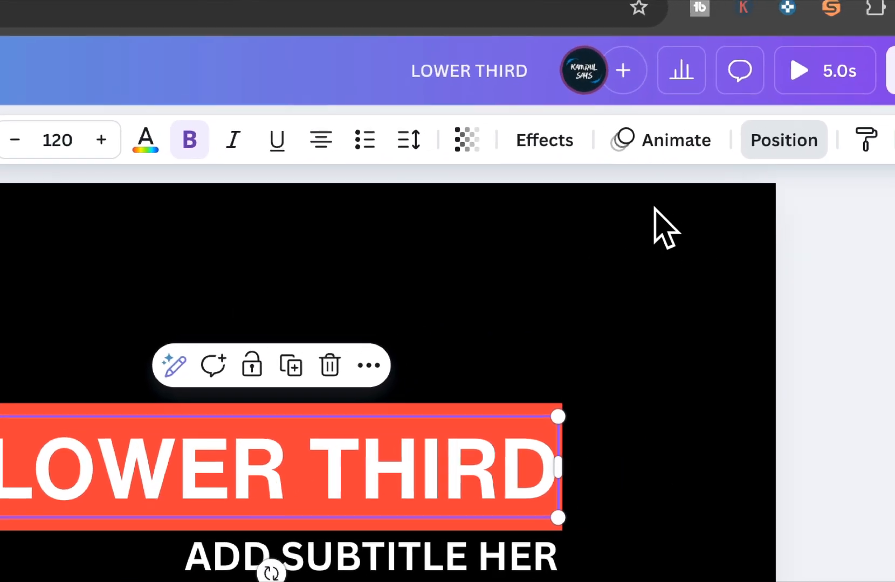
left_click(669, 147)
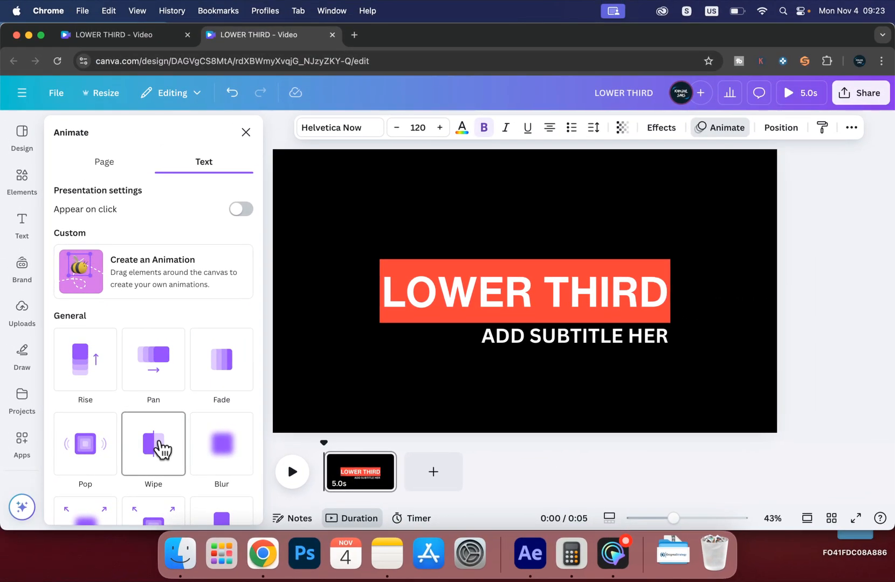
left_click(160, 447)
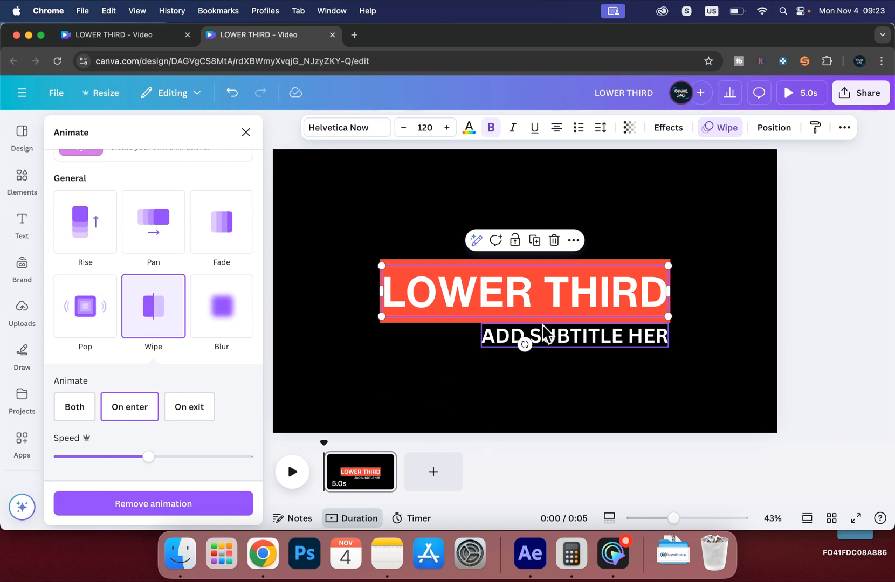
Step: Show the element timing of the red-backed LOWER THIRD title on the timeline
right_click(599, 294)
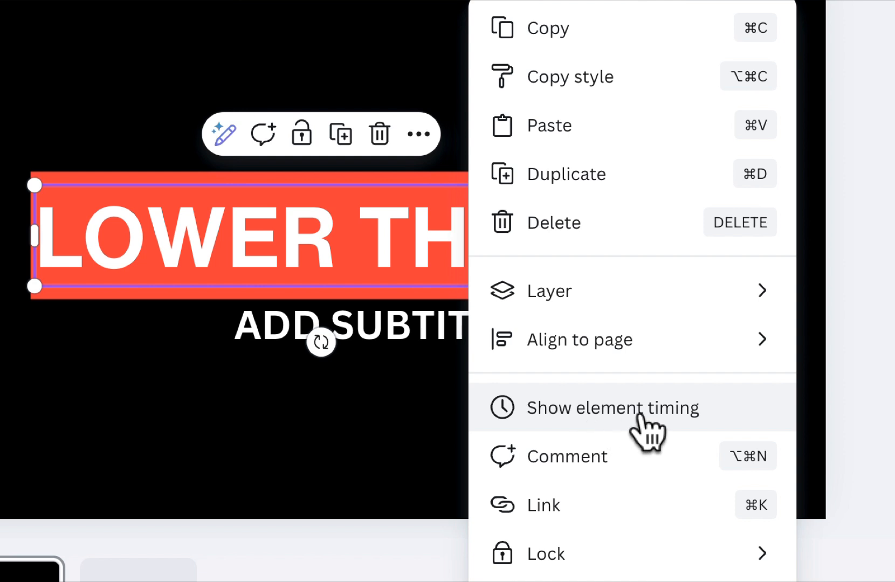
left_click(639, 414)
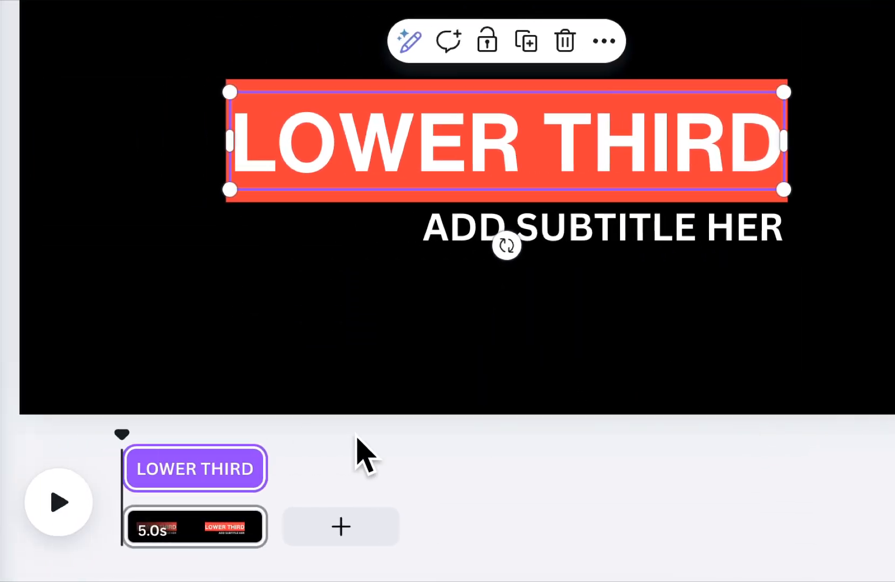
left_click(171, 454)
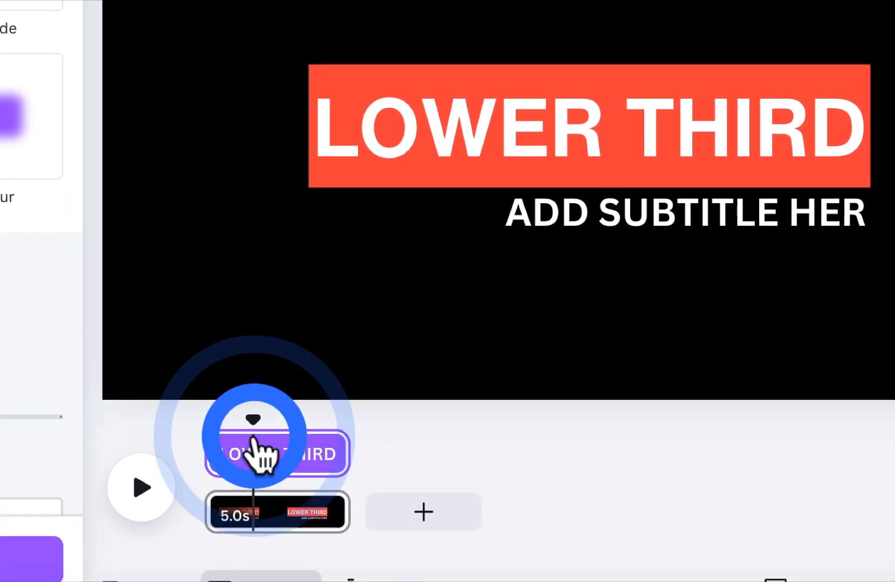
Step: Select the red-backed LOWER THIRD layer and shorten its timing so it ends at about 2 seconds
right_click(448, 335)
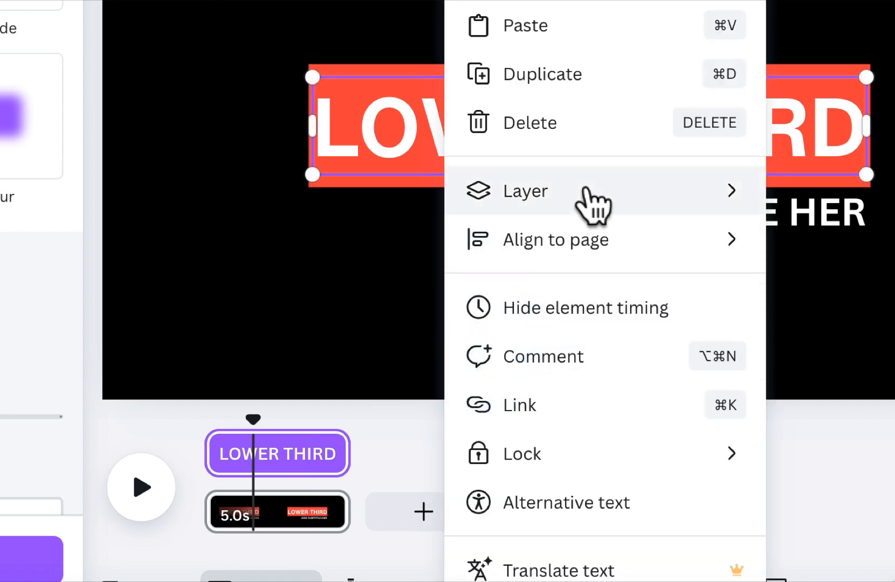
mouse_move(593, 203)
left_click(862, 417)
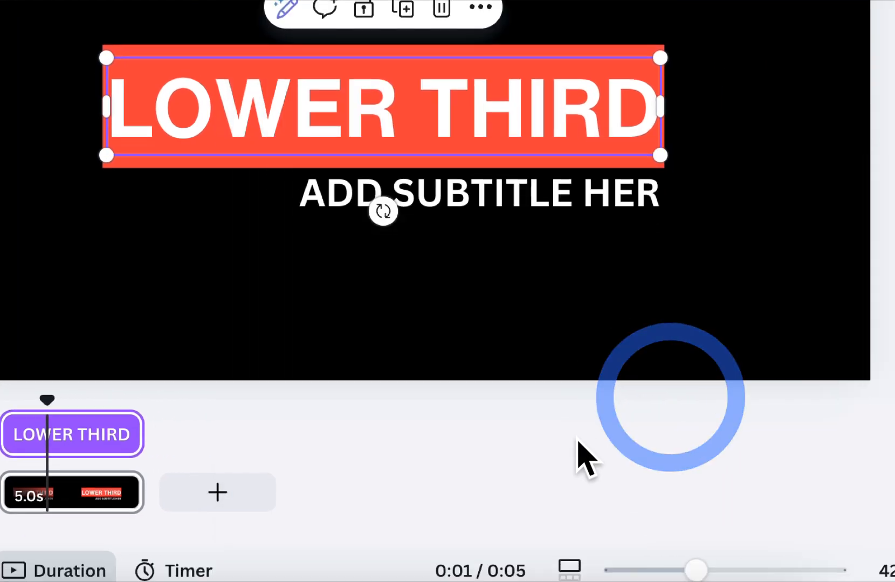
left_click(219, 176)
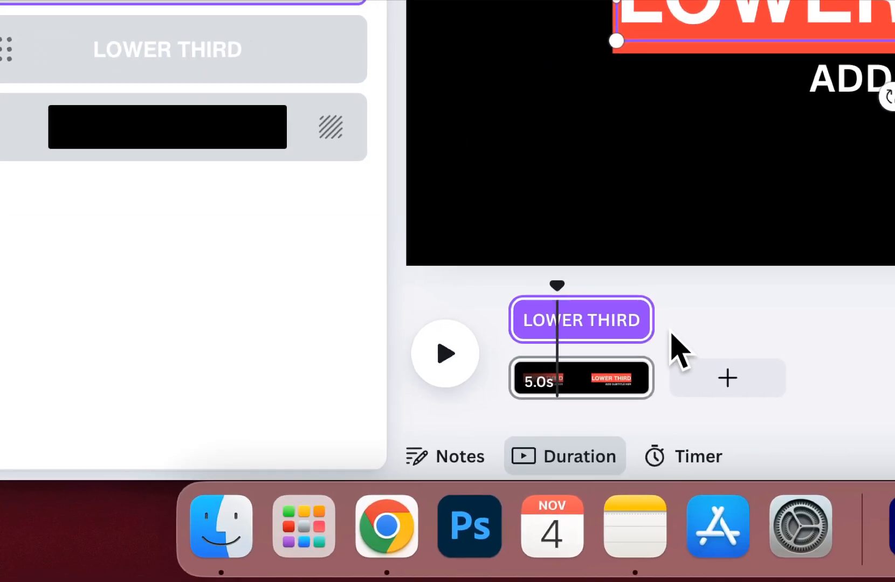
left_click_drag(651, 321, 566, 333)
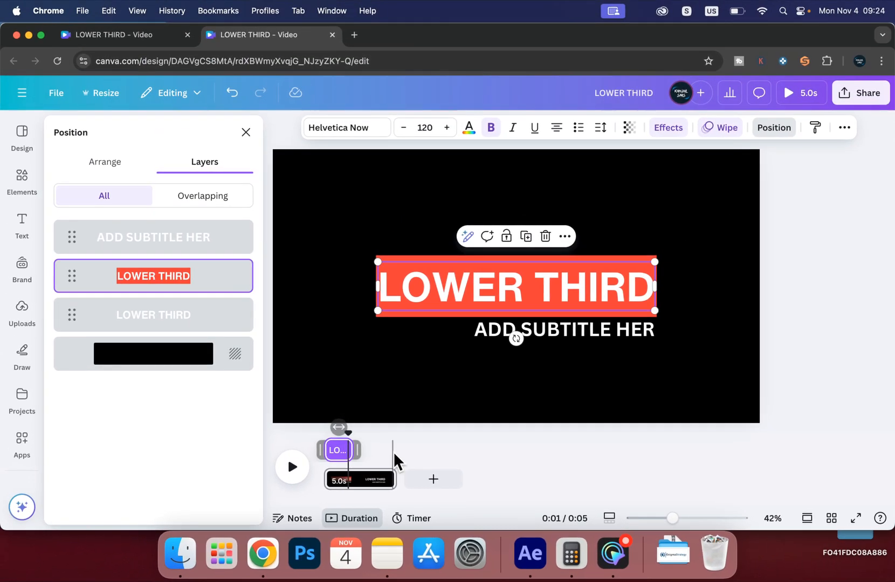
left_click(645, 323)
left_click(508, 400)
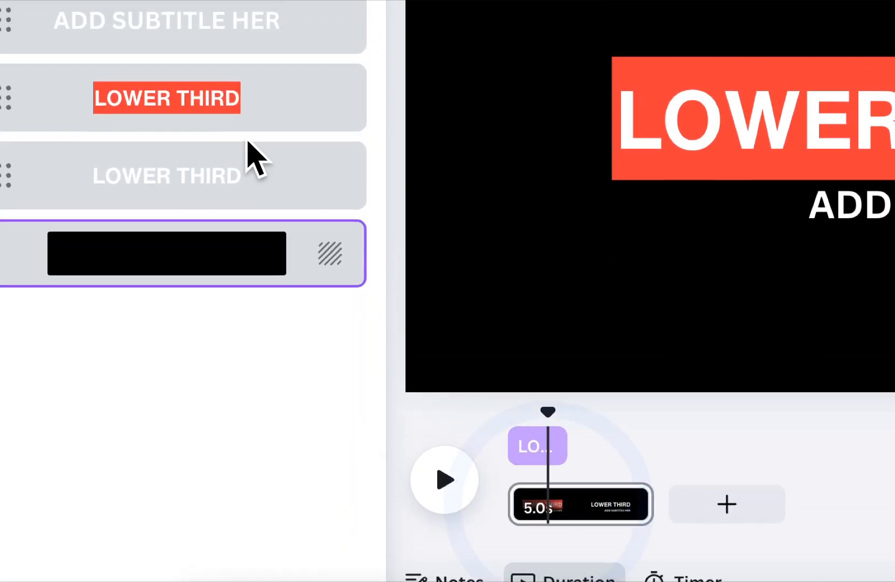
Step: Trim the start of the plain LOWER THIRD layer to about 1.5 seconds, overlapping the red title's end, and preview the transition
left_click(206, 114)
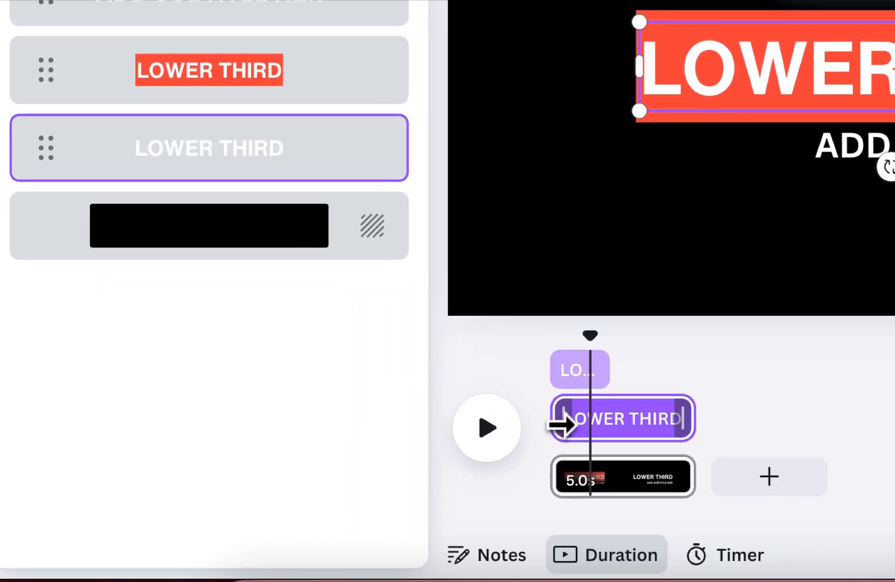
left_click(563, 425)
left_click_drag(563, 425, 588, 424)
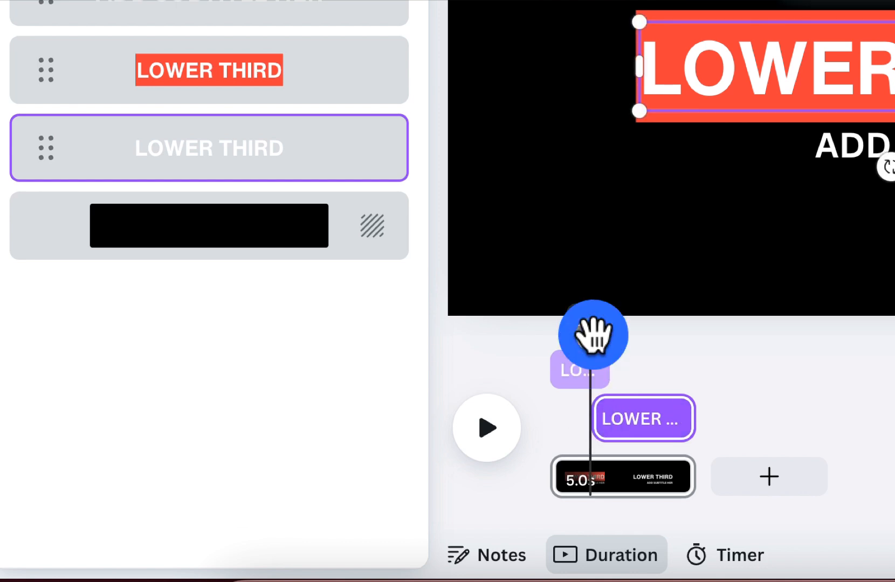
left_click_drag(592, 334, 613, 342)
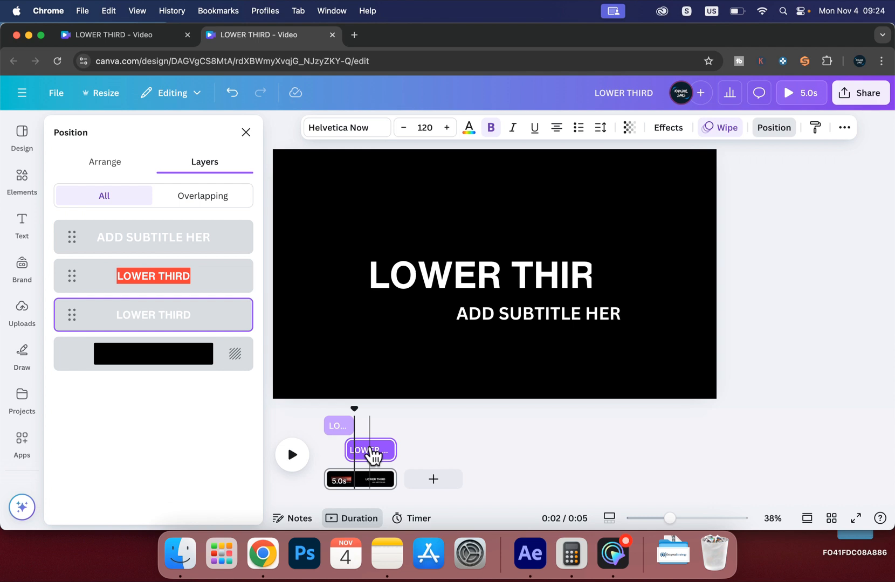
Step: Change the plain LOWER THIRD title's Wipe animation to play on exit only and preview the end of the page
left_click(371, 450)
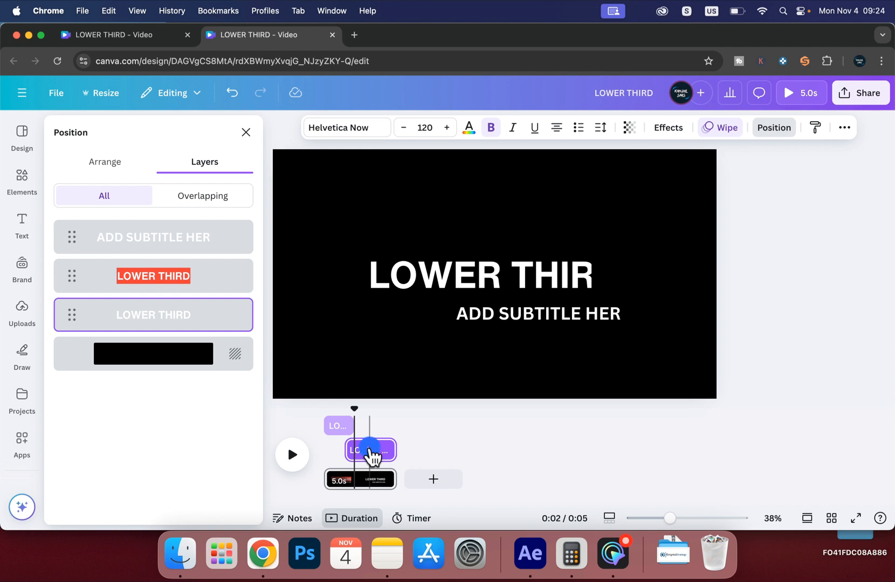
left_click(424, 443)
left_click(376, 445)
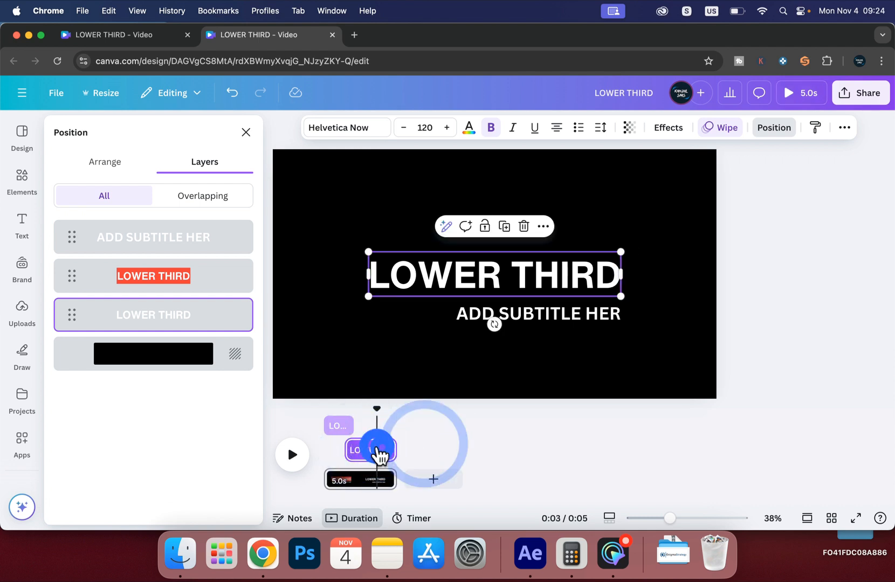
left_click(722, 127)
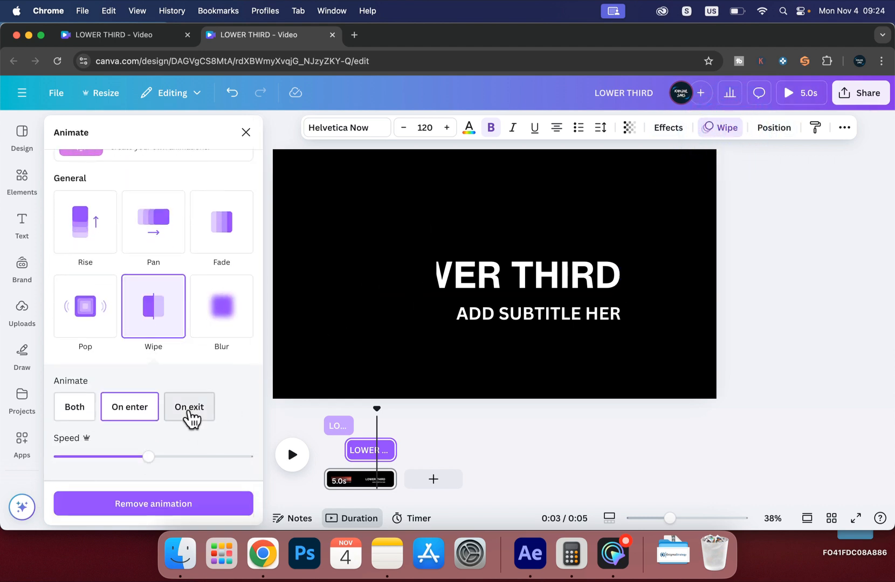
left_click(189, 408)
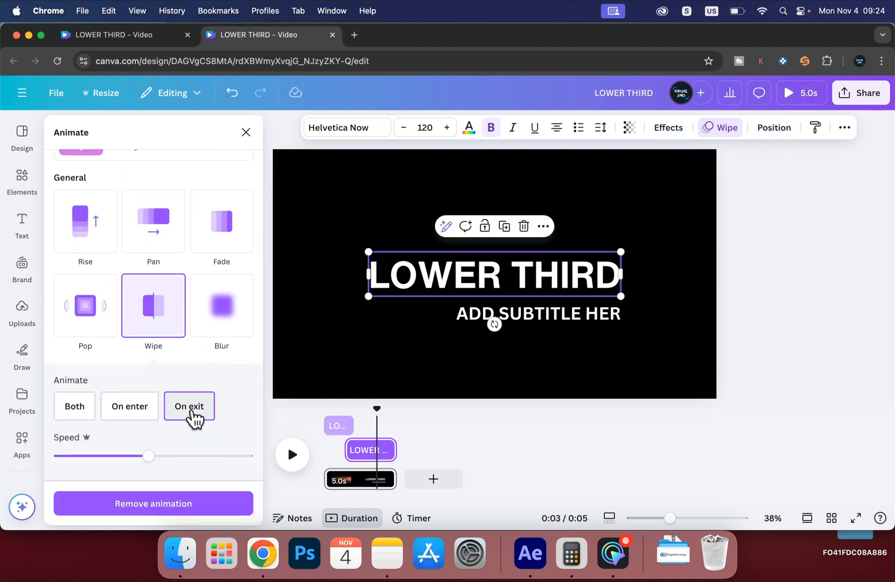
left_click_drag(381, 408, 401, 421)
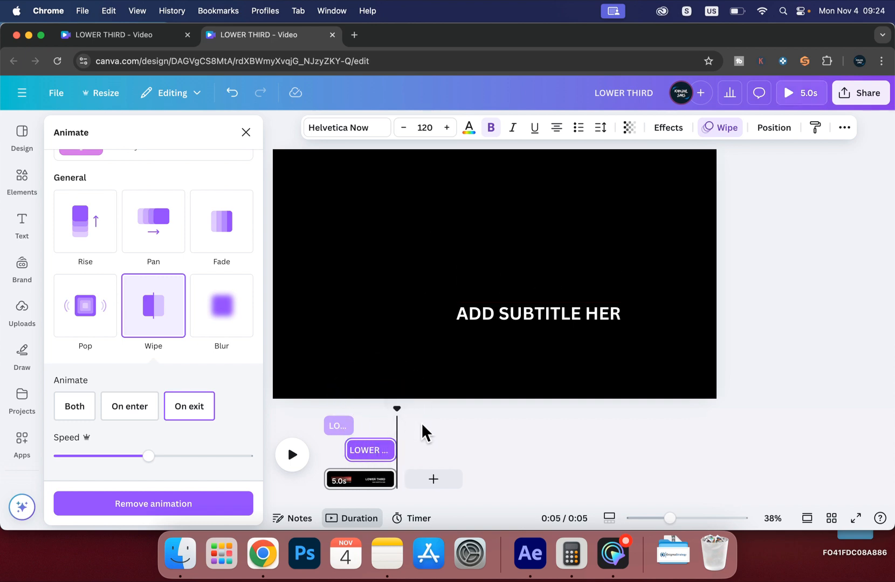
left_click(456, 431)
left_click(574, 444)
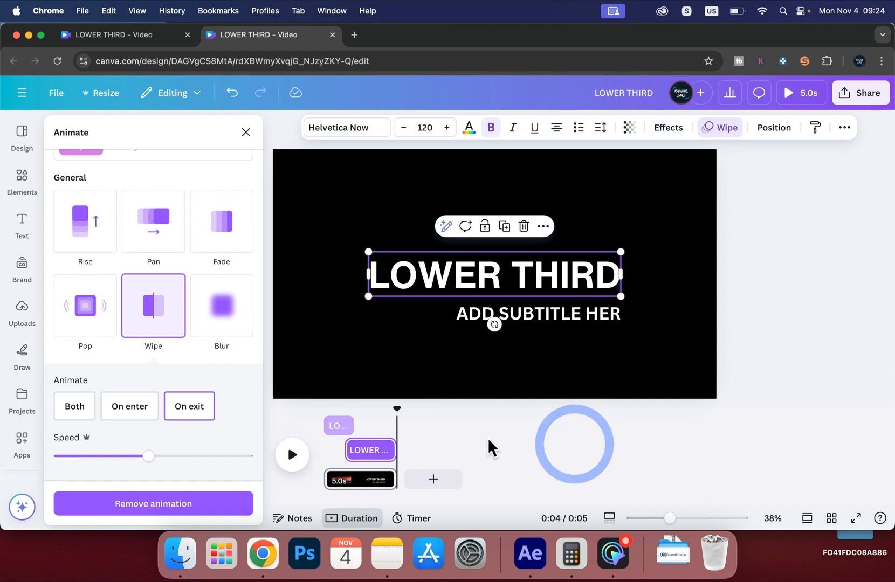
left_click(468, 436)
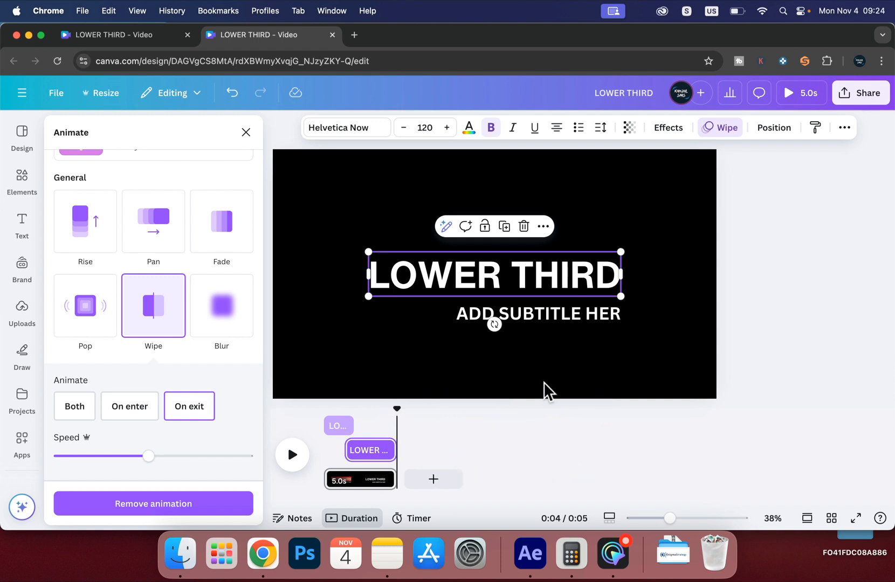
Step: Apply the Baseline animation to the ADD SUBTITLE HER text and set its direction to downward
left_click(580, 319)
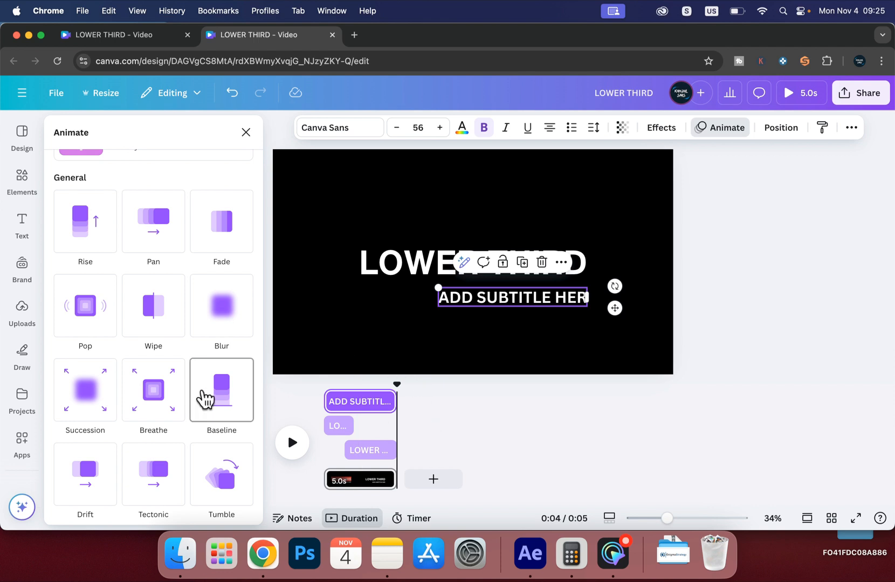
scroll(210, 394, "down", 1)
left_click(213, 384)
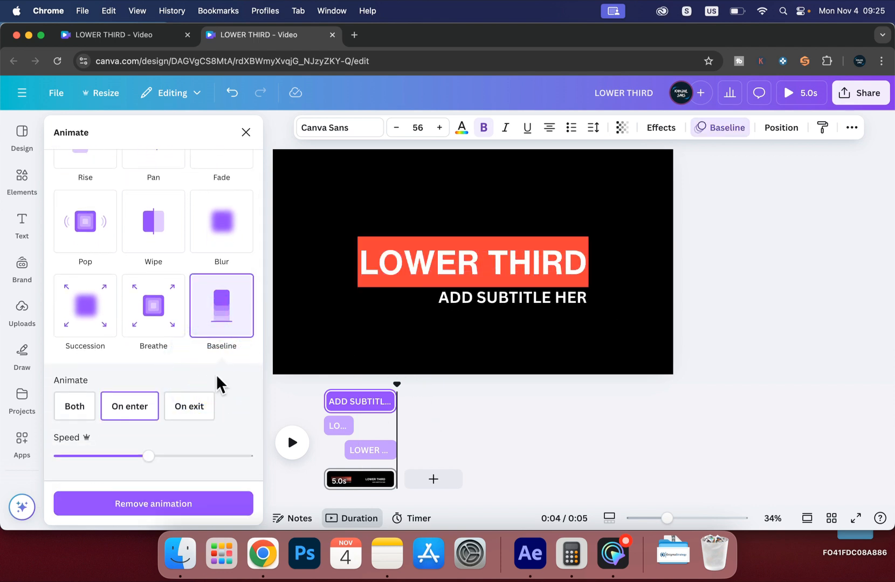
scroll(214, 420, "down", 3)
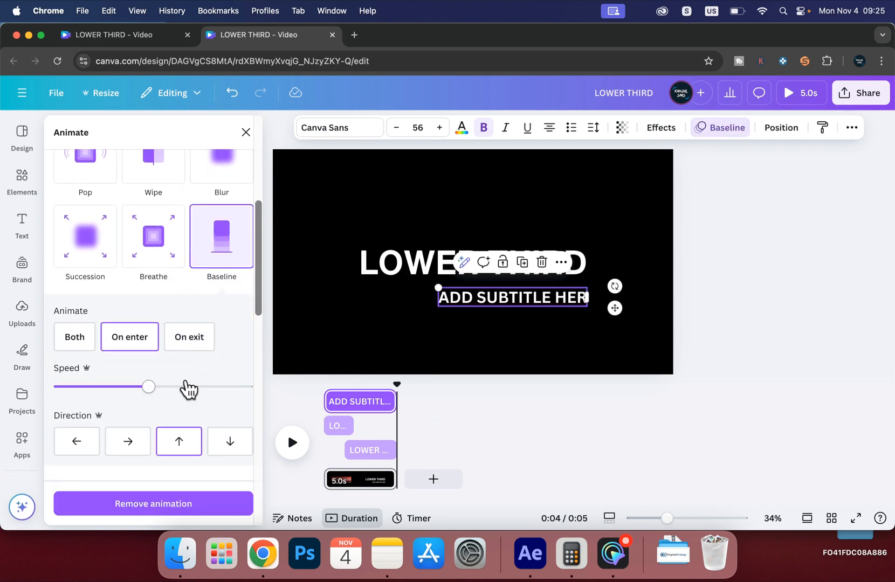
left_click(226, 449)
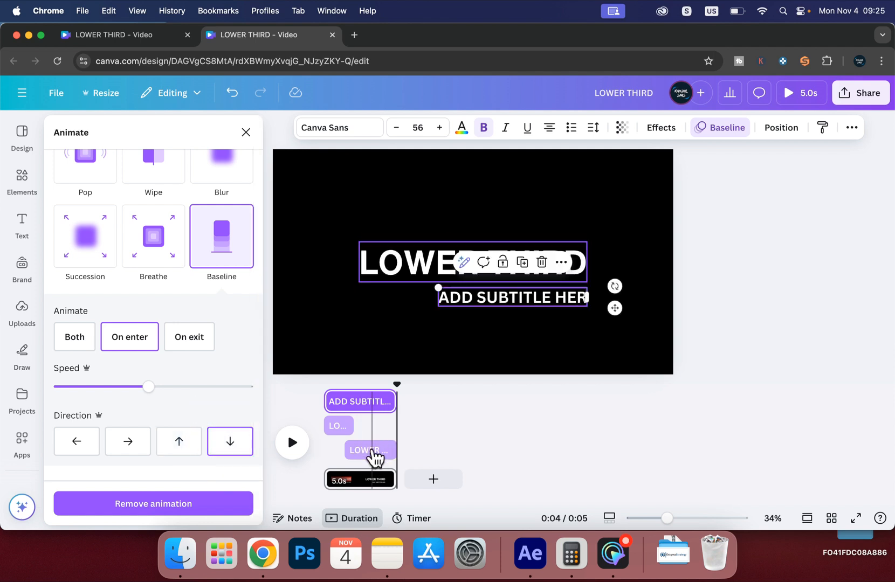
Step: Trim the subtitle's start on the timeline to about 2.5 seconds and scrub back through its animation
left_click(360, 405)
left_click(330, 397)
left_click_drag(330, 396, 377, 413)
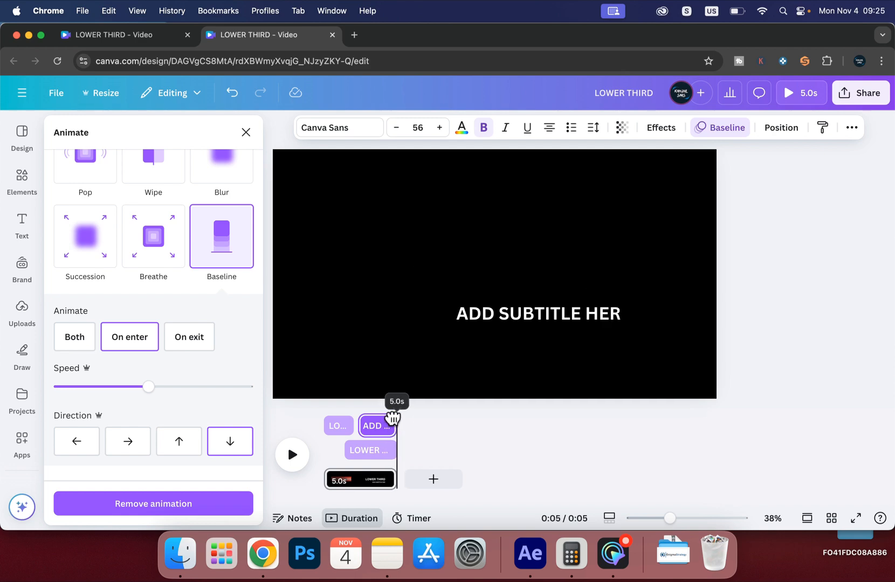
left_click_drag(393, 416, 370, 415)
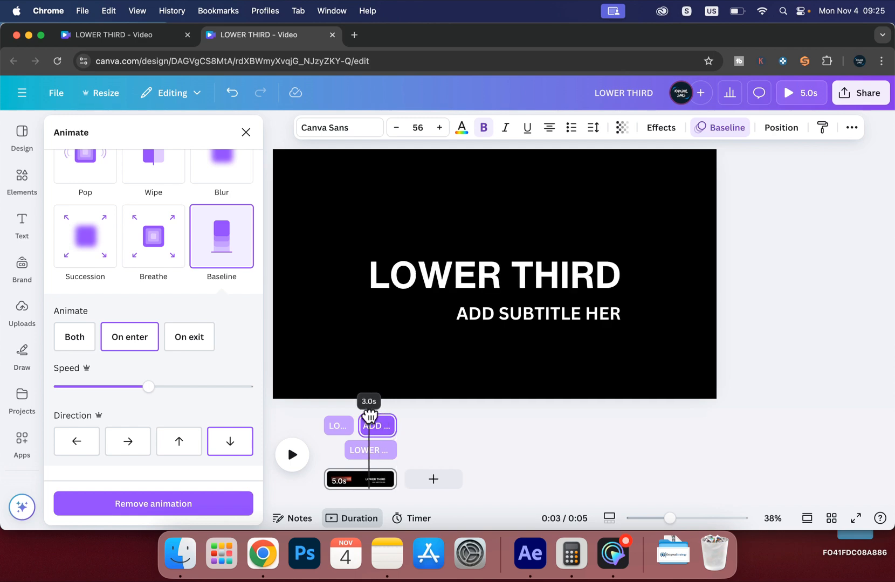
Step: Set the subtitle's Baseline animation to play on both enter and exit, with the exit animation reversed
left_click(76, 339)
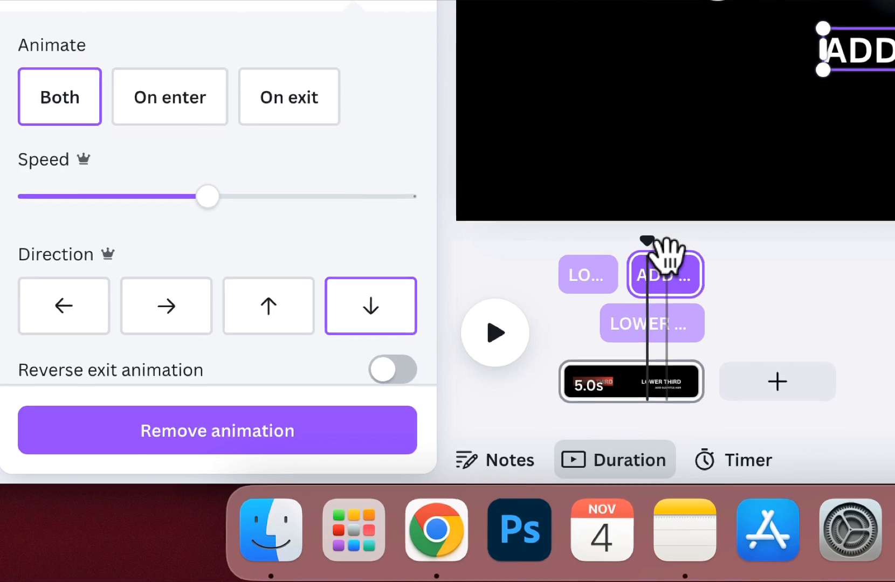
mouse_move(646, 240)
left_mouse_down()
mouse_move(697, 252)
mouse_move(654, 252)
left_mouse_up()
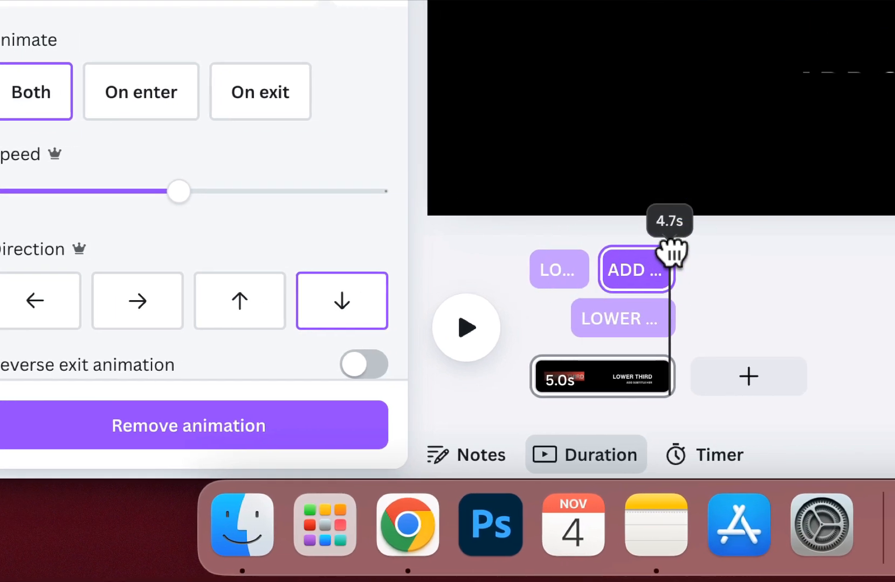
scroll(353, 259, "down", 2)
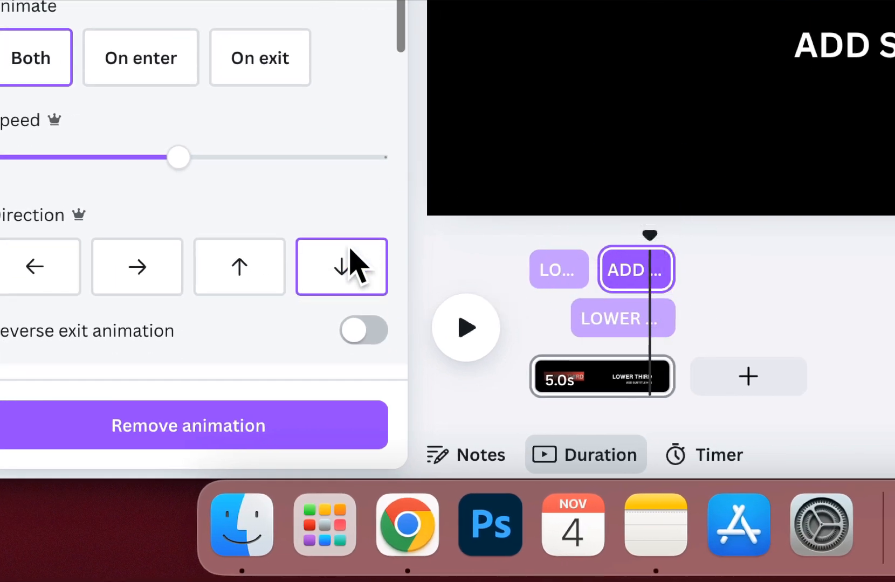
left_click(356, 330)
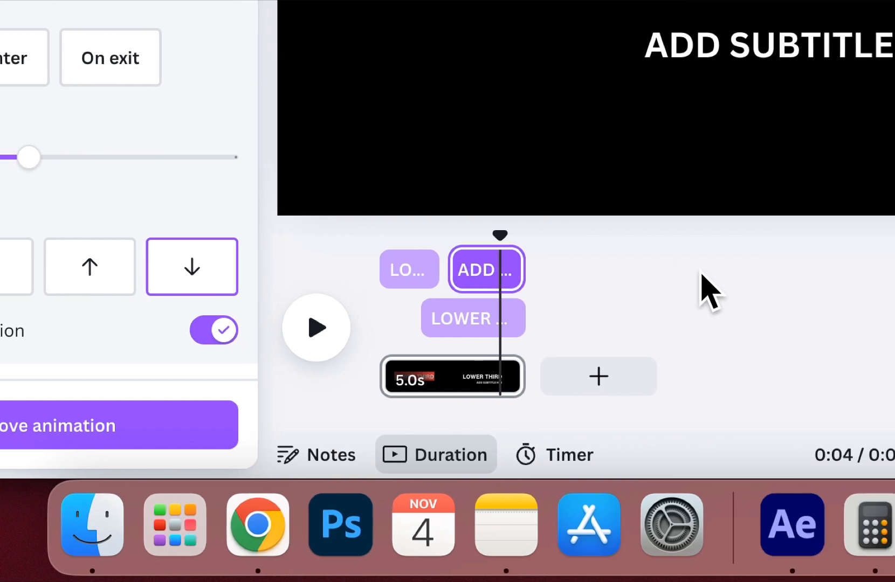
Step: Preview the whole video in the large player, and close the preview to return to the editor
left_click(857, 284)
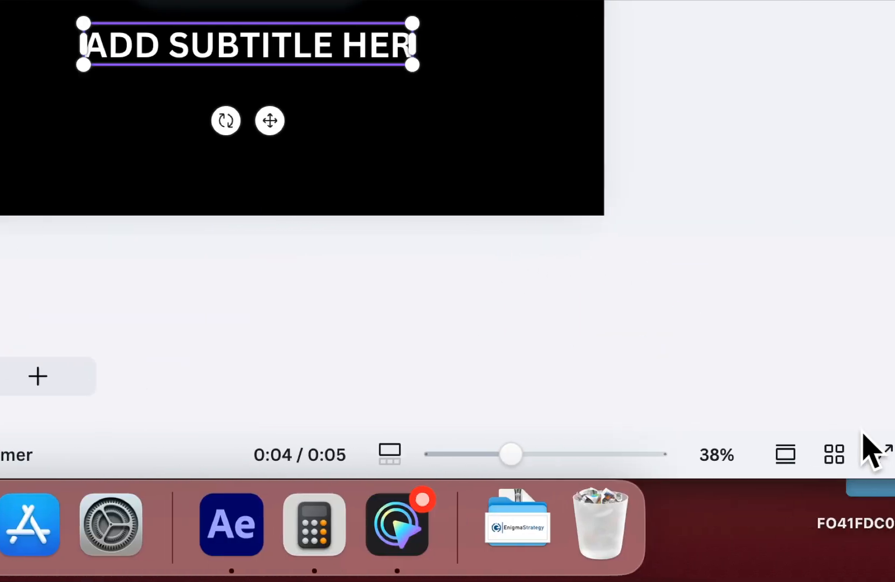
left_click(873, 450)
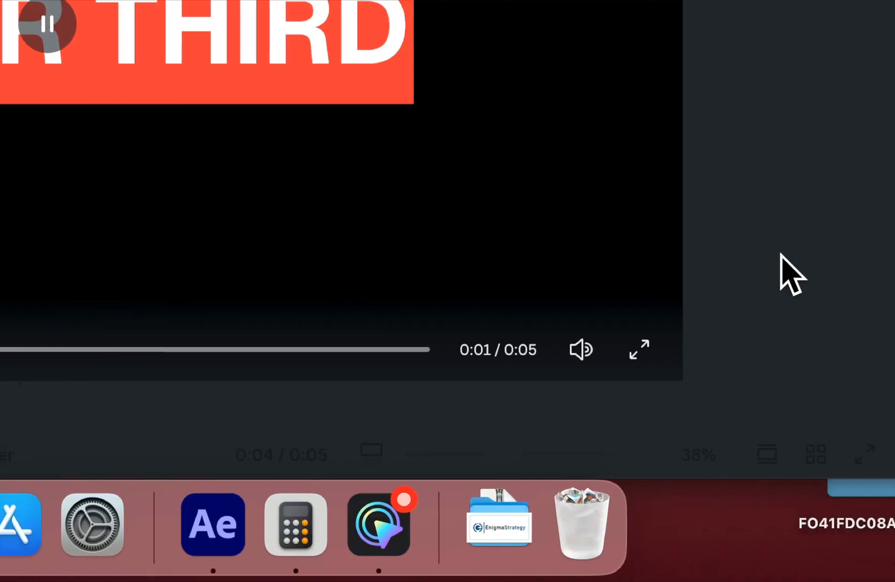
left_click(781, 253)
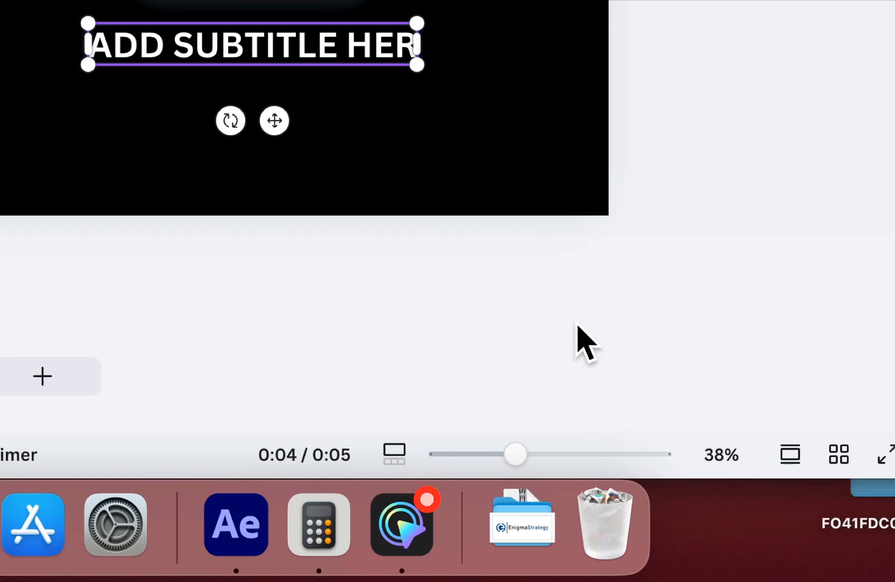
left_click(884, 455)
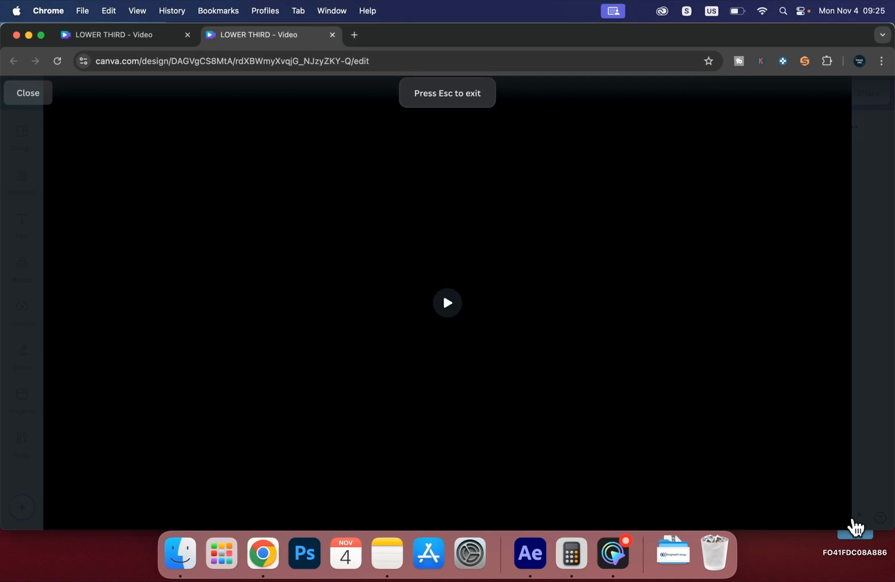
left_click(829, 512)
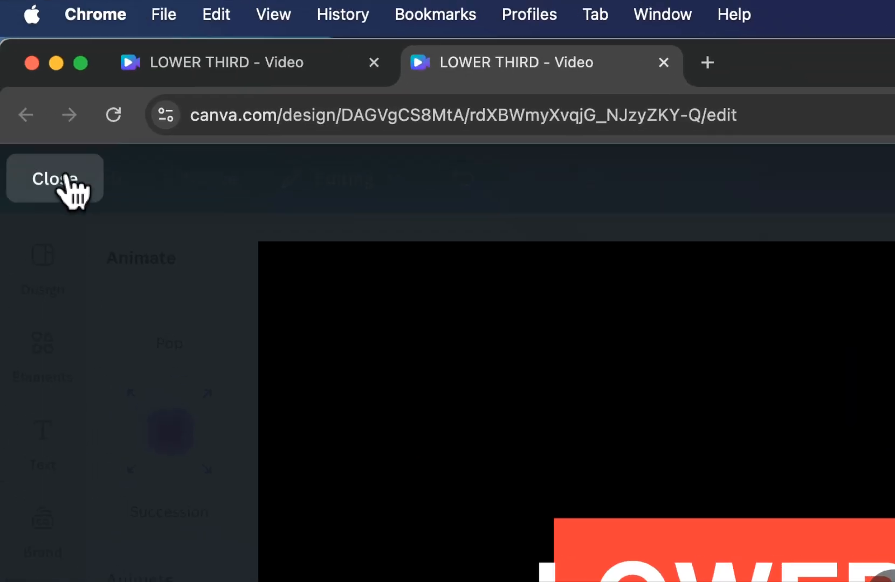
left_click(68, 186)
left_click(673, 310)
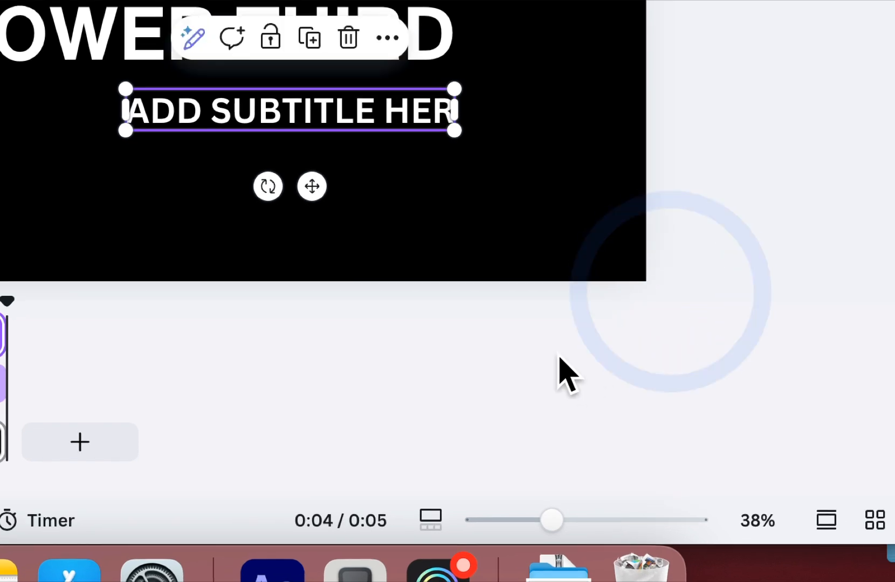
Step: Add a second page and insert a square shape on it, resized into a short, narrow vertical bar
left_click(154, 441)
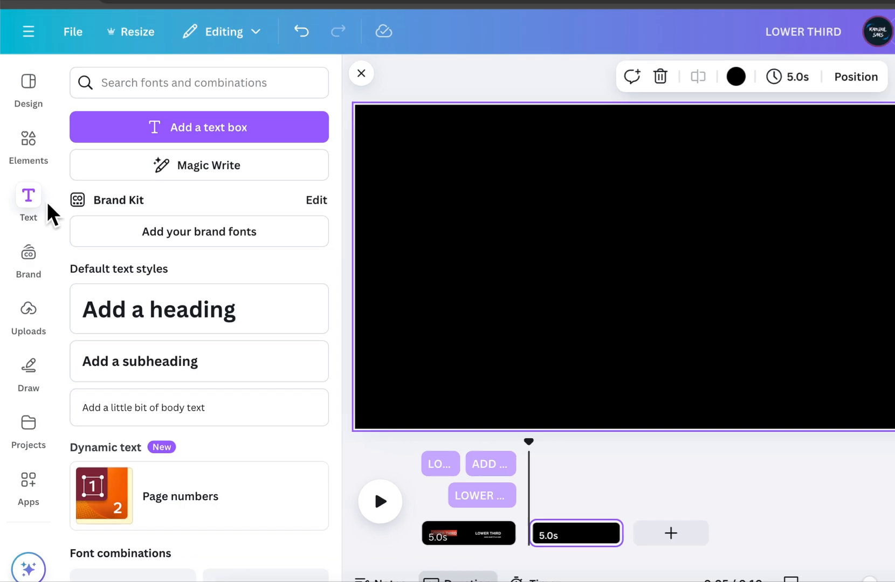
left_click(44, 52)
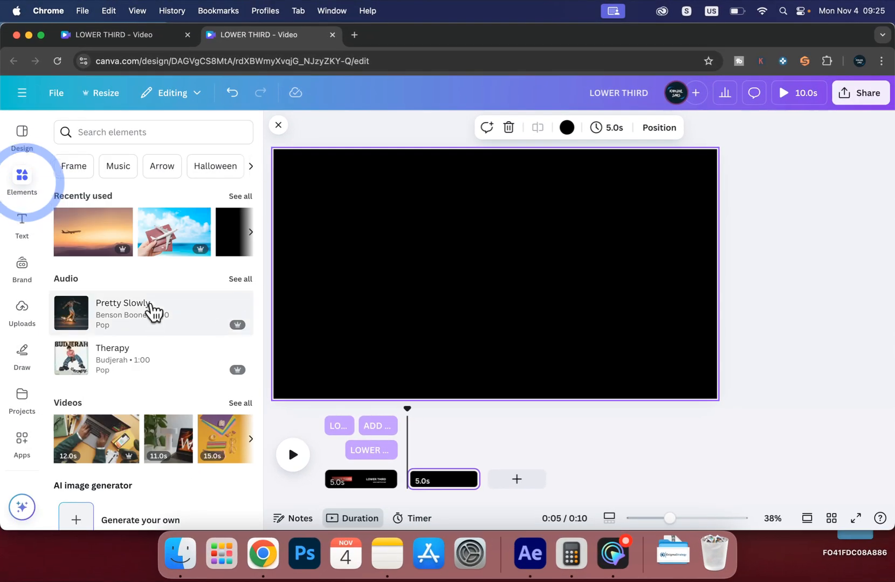
scroll(134, 320, "down", 10)
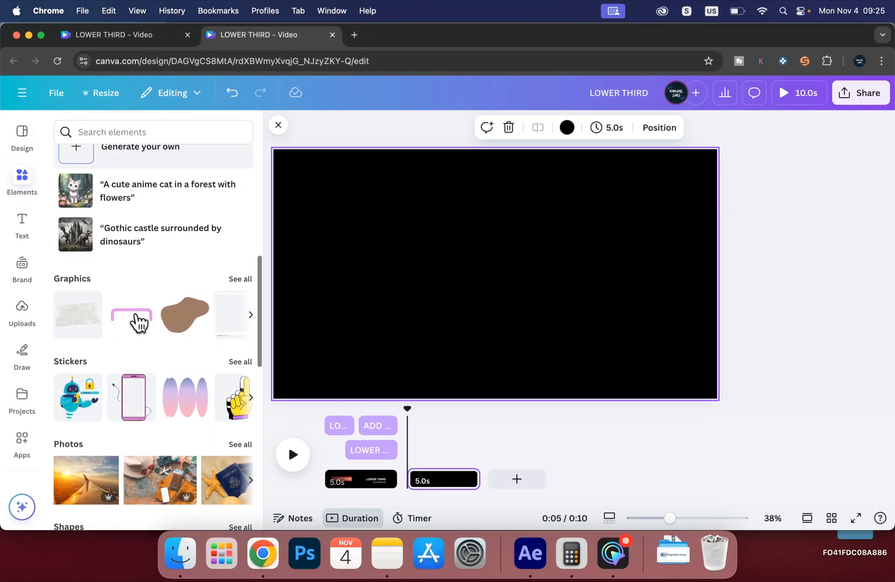
scroll(136, 320, "down", 2)
left_click(68, 354)
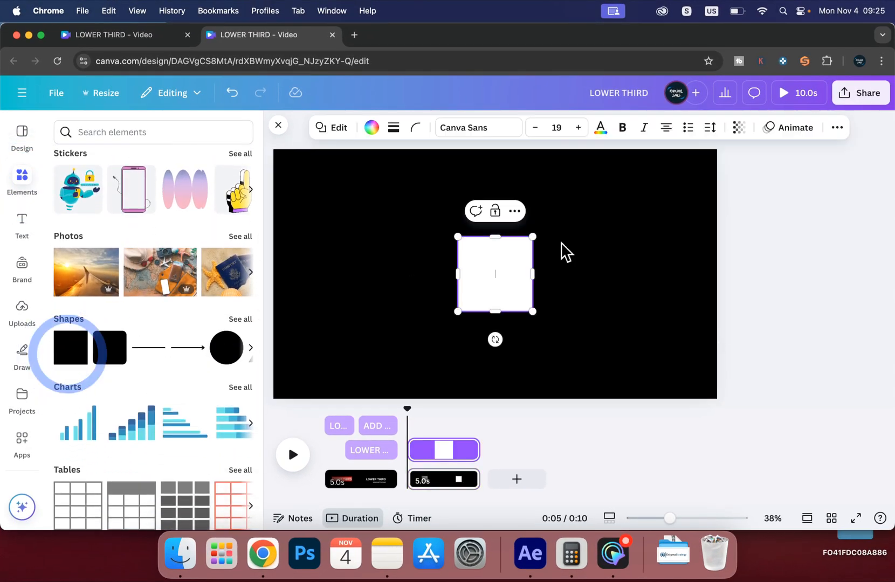
left_click_drag(531, 275, 472, 276)
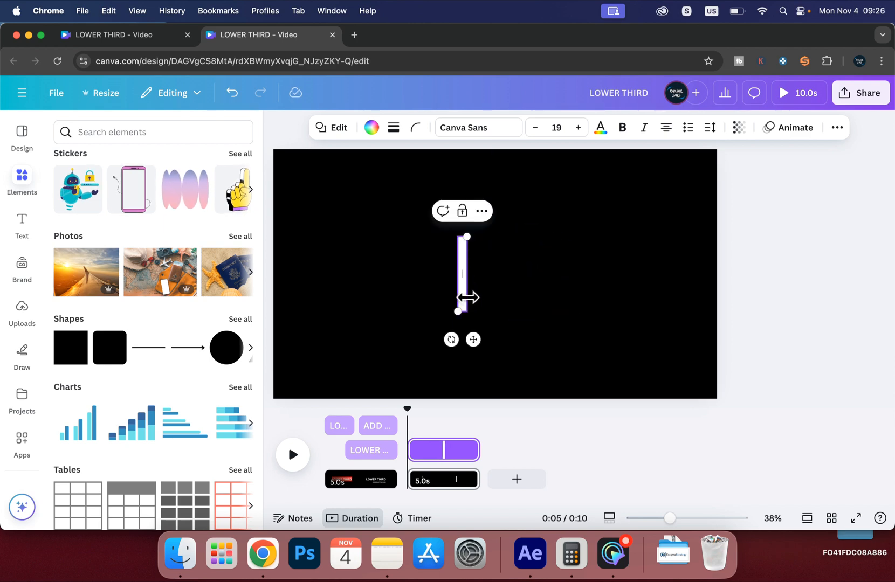
left_click_drag(467, 311, 467, 292)
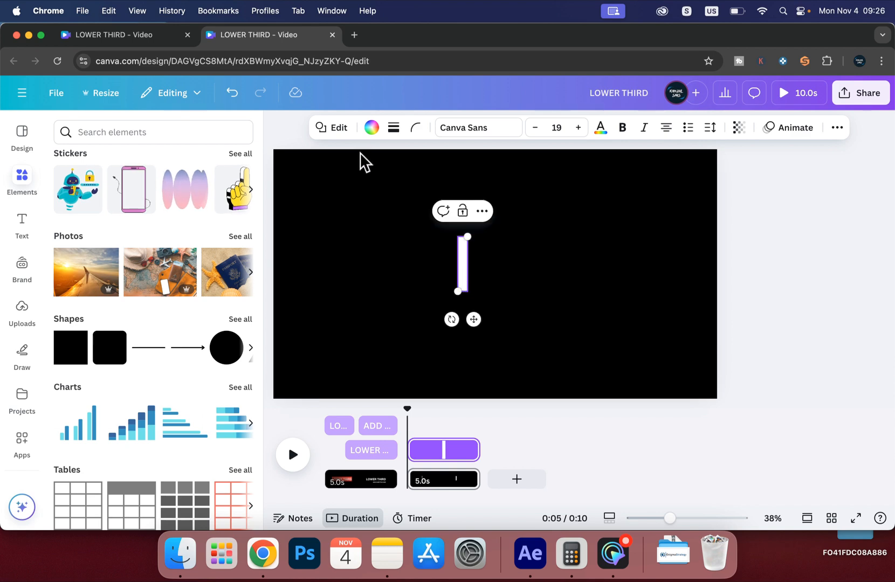
Step: Fill the vertical bar with the default bright red and move it to the right of the page's centre
left_click(371, 127)
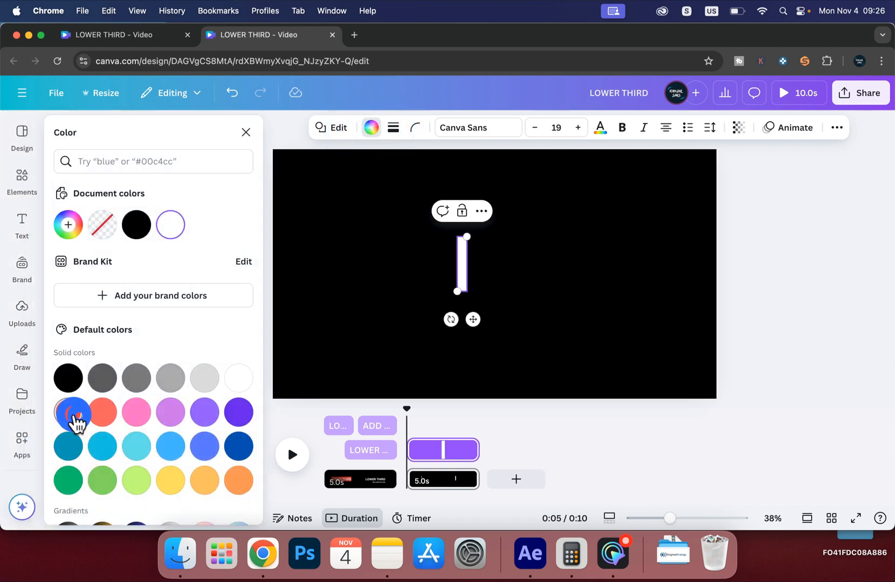
left_click(441, 336)
left_click_drag(461, 278, 600, 285)
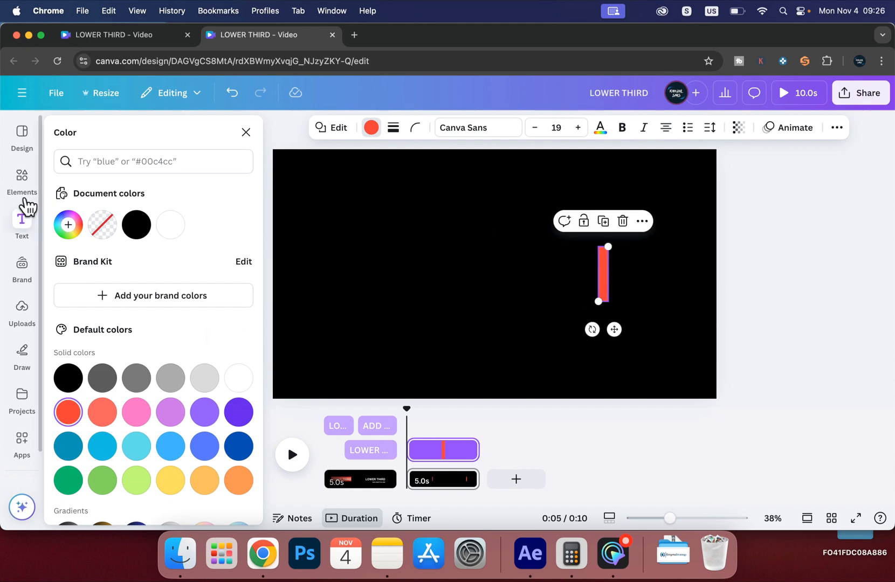
Step: Add a heading reading SUBSCRIBE NOW and place it just left of the red bar, vertically centred with it
left_click(26, 231)
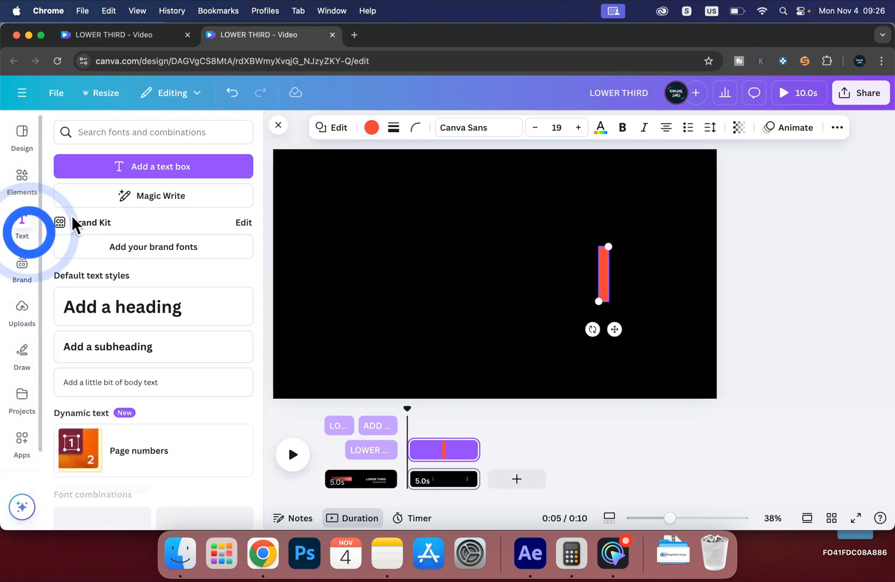
left_click(147, 301)
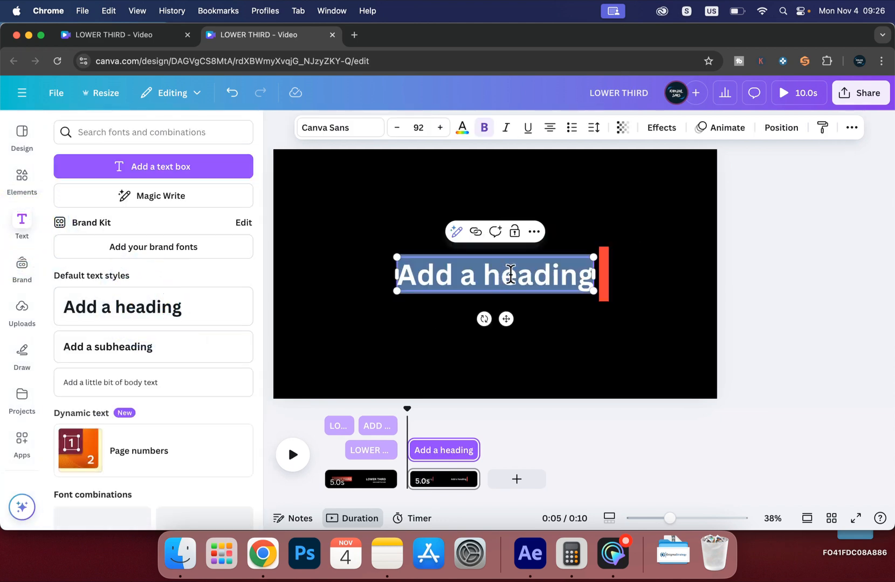
type("SUBSCRIBE NOW")
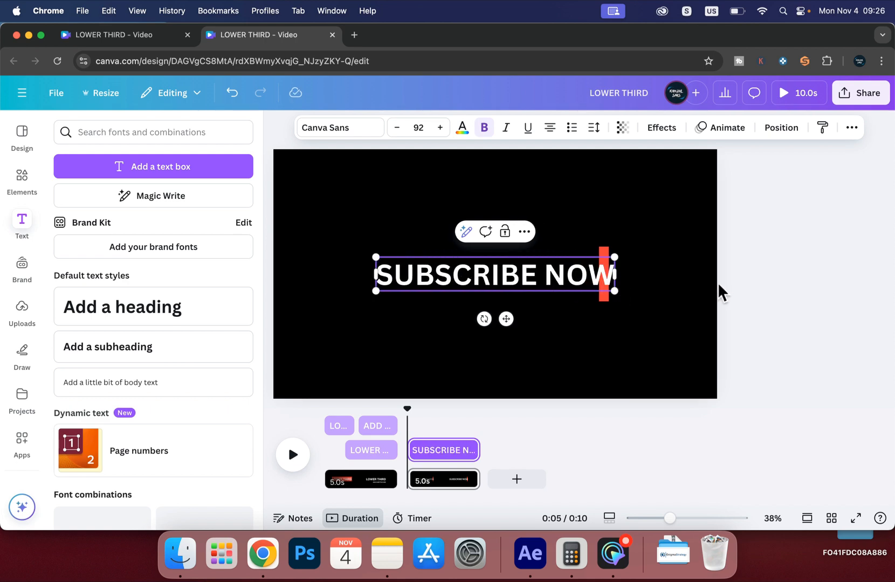
left_click(714, 289)
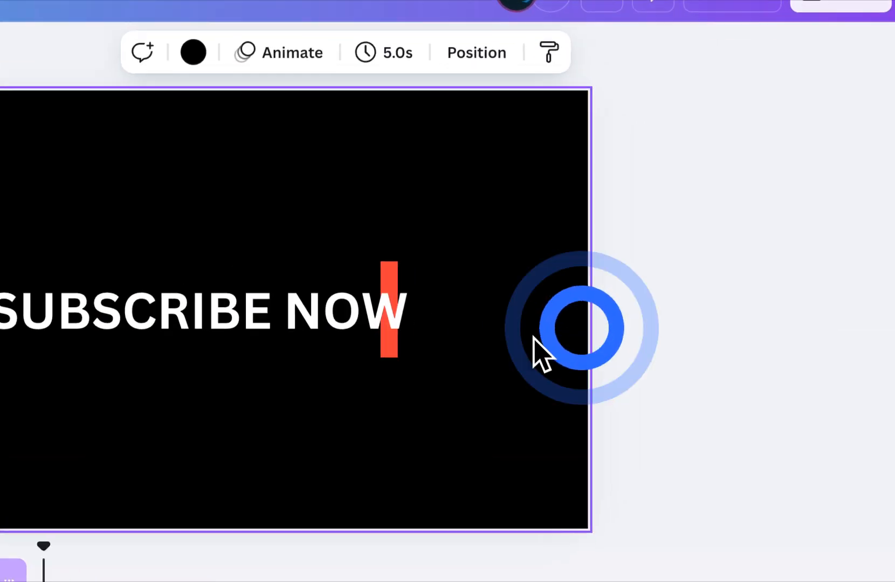
left_click_drag(568, 277, 557, 277)
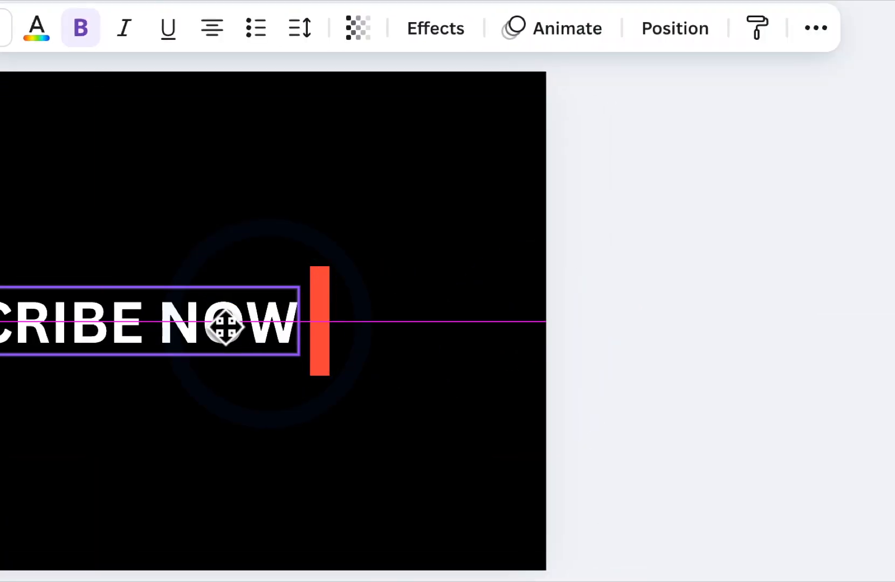
left_click_drag(225, 326, 224, 326)
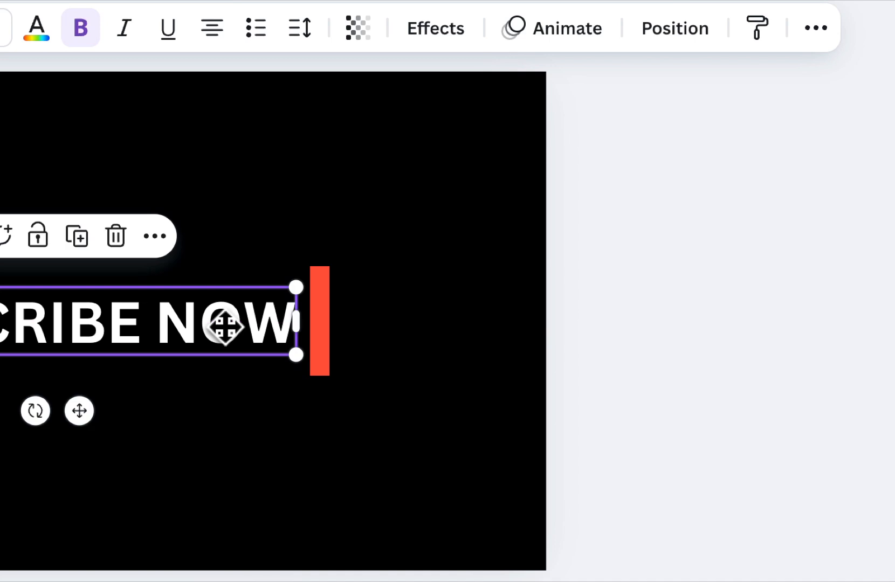
left_click(392, 435)
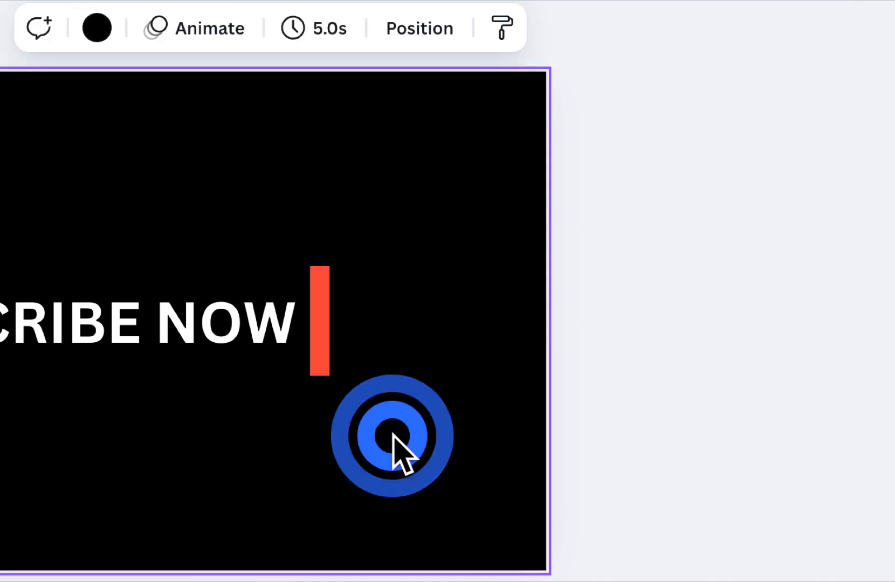
Step: Try a Wipe animation on the red bar, playing on enter with a downward direction
left_click(325, 318)
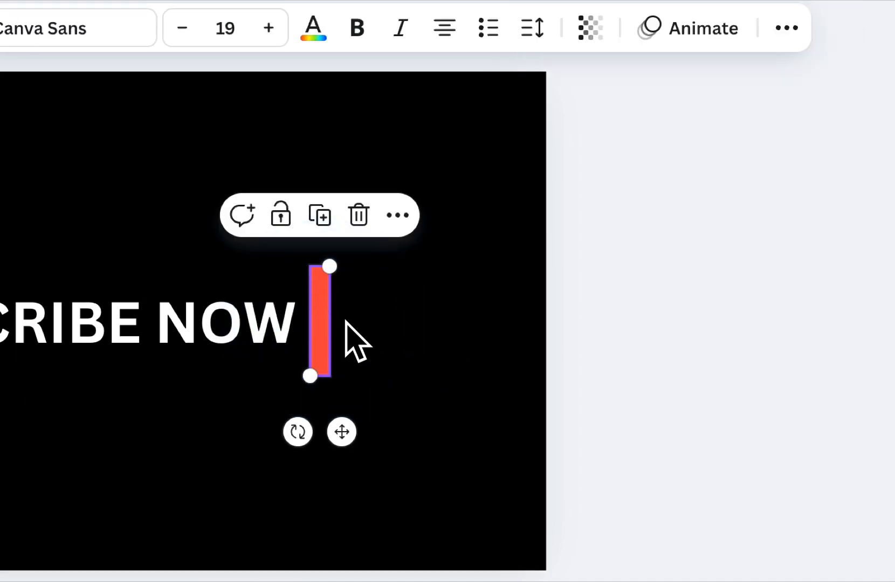
left_click(703, 28)
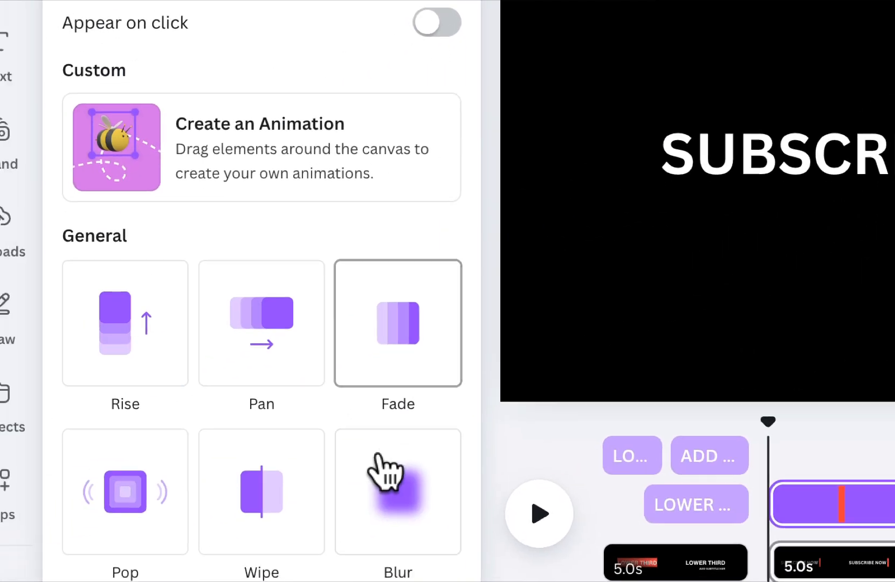
scroll(376, 455, "down", 6)
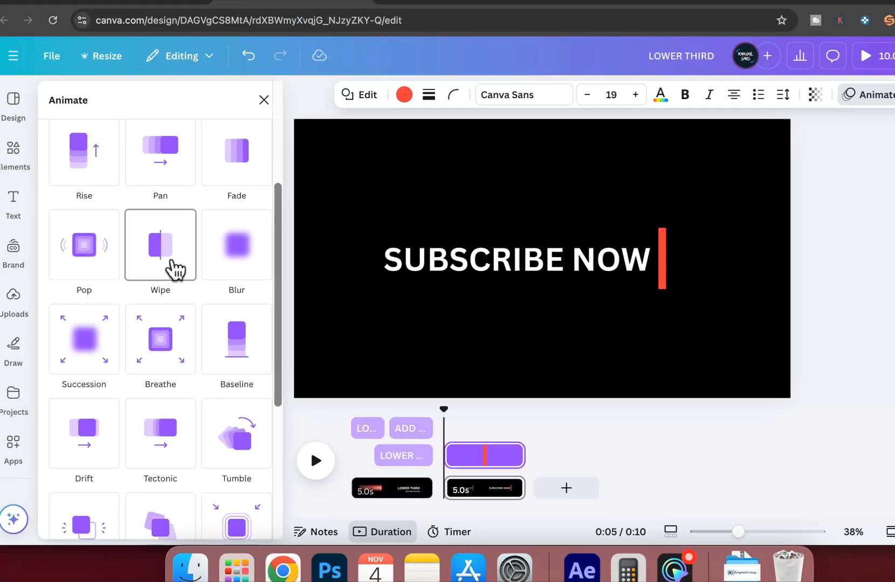
left_click(233, 134)
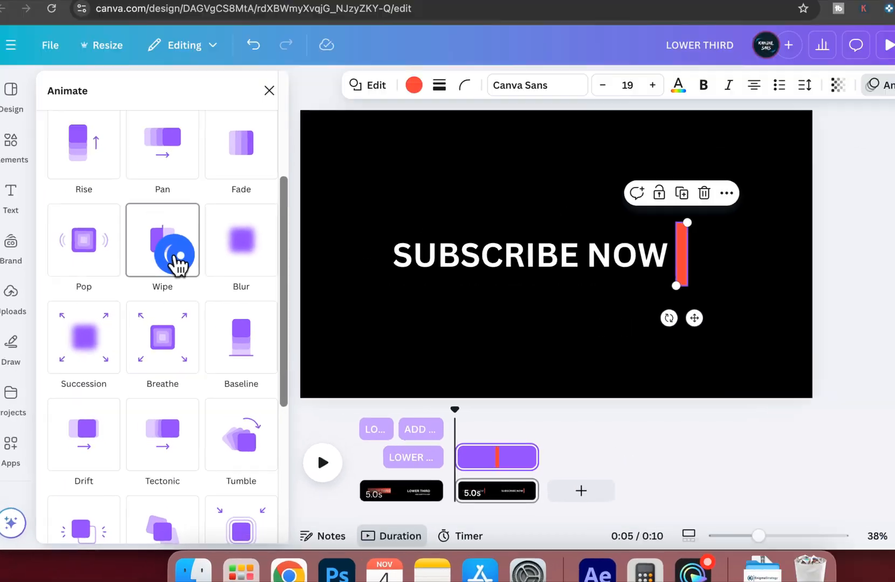
scroll(249, 250, "down", 3)
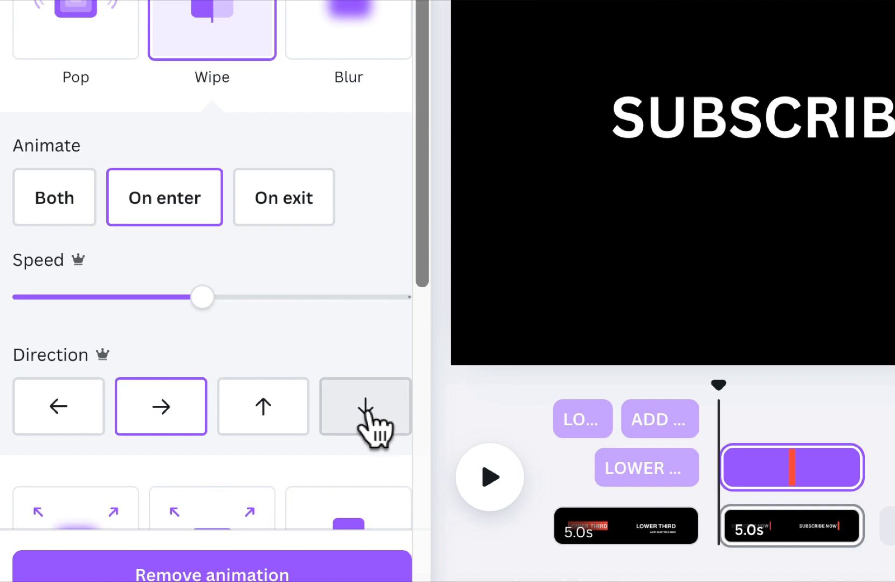
left_click(366, 411)
scroll(368, 413, "down", 4)
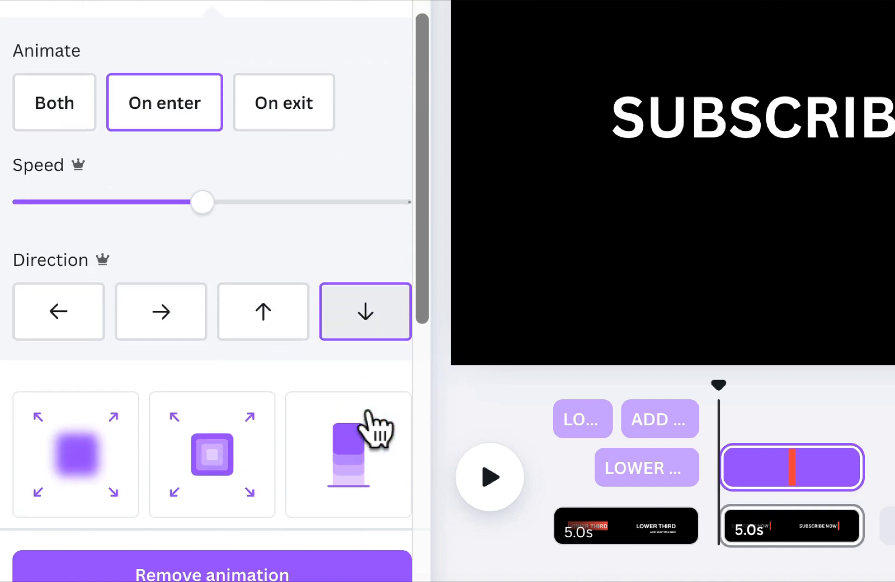
scroll(360, 299, "up", 8)
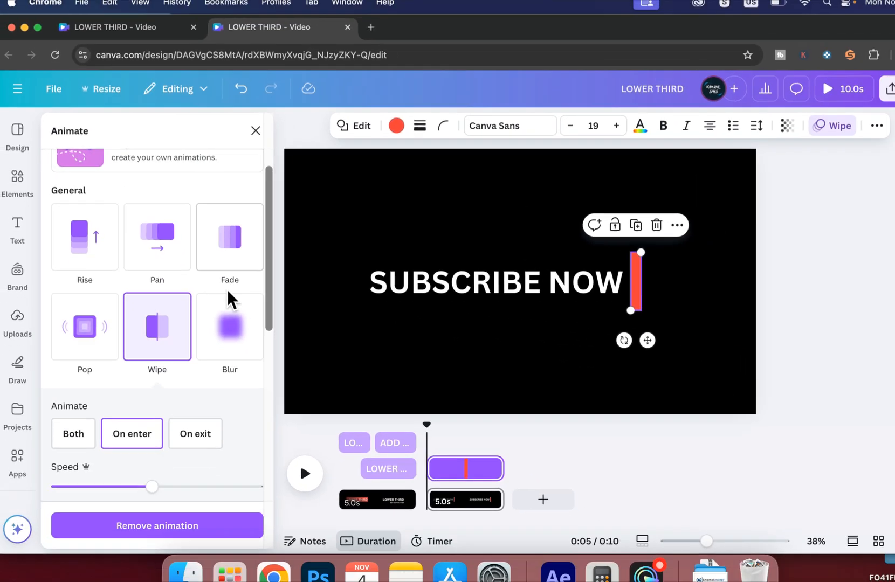
Step: Give the red bar a Baseline animation on both enter and exit, with downward direction and reversed exit
scroll(227, 289, "down", 10)
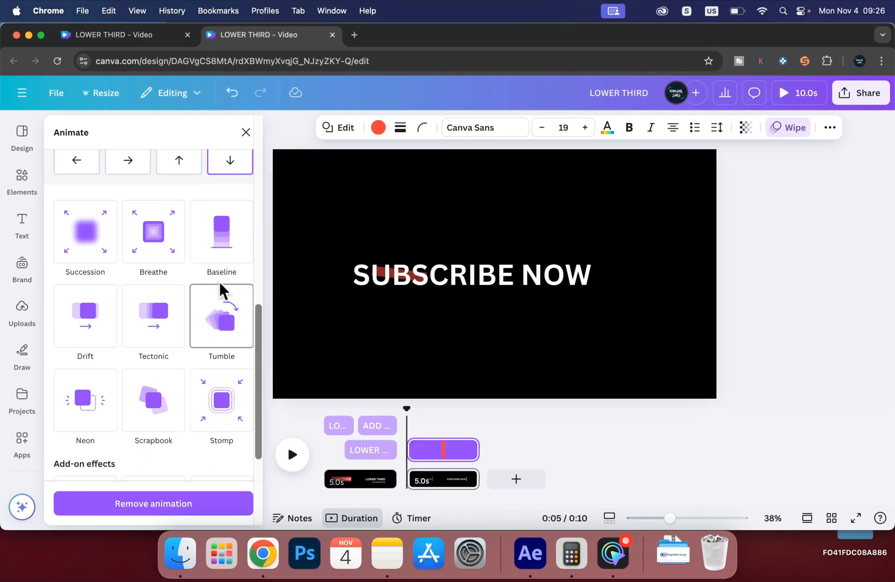
left_click(229, 227)
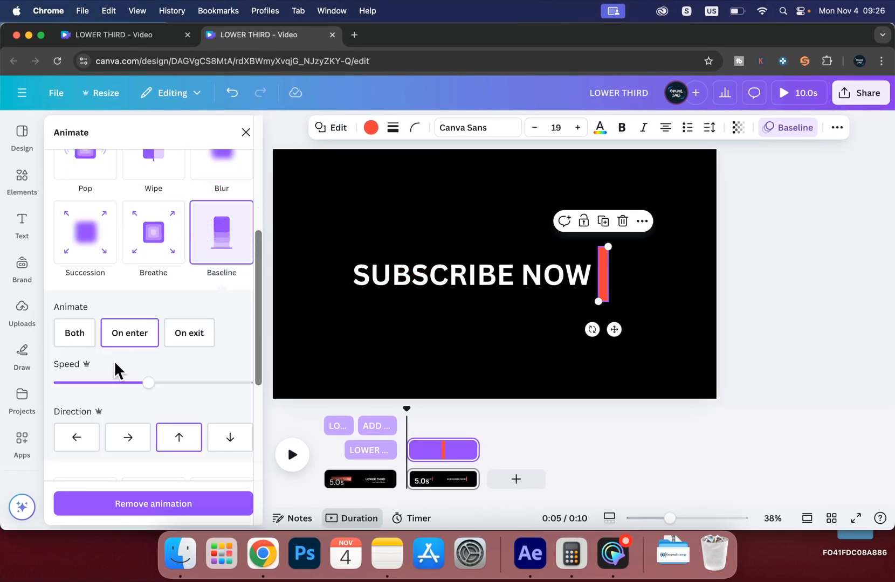
left_click(78, 339)
scroll(196, 406, "down", 2)
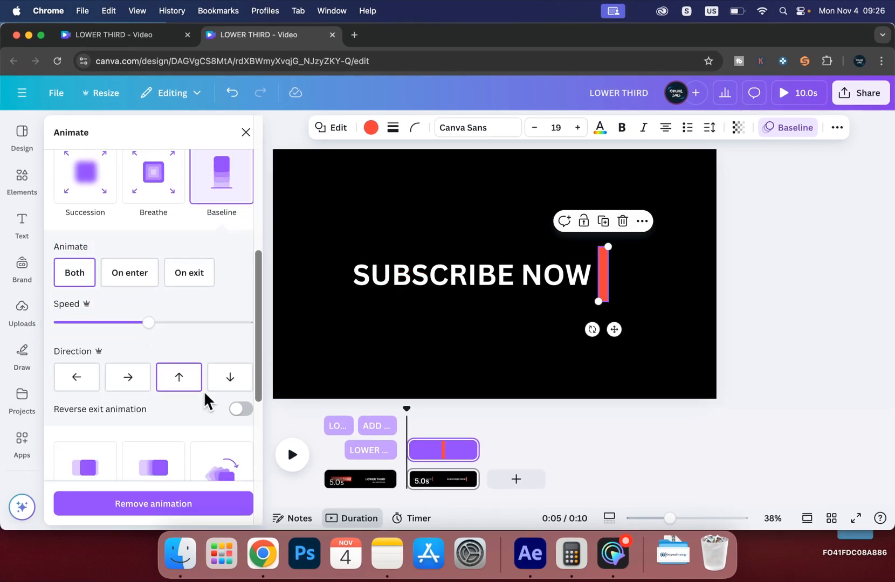
left_click(226, 382)
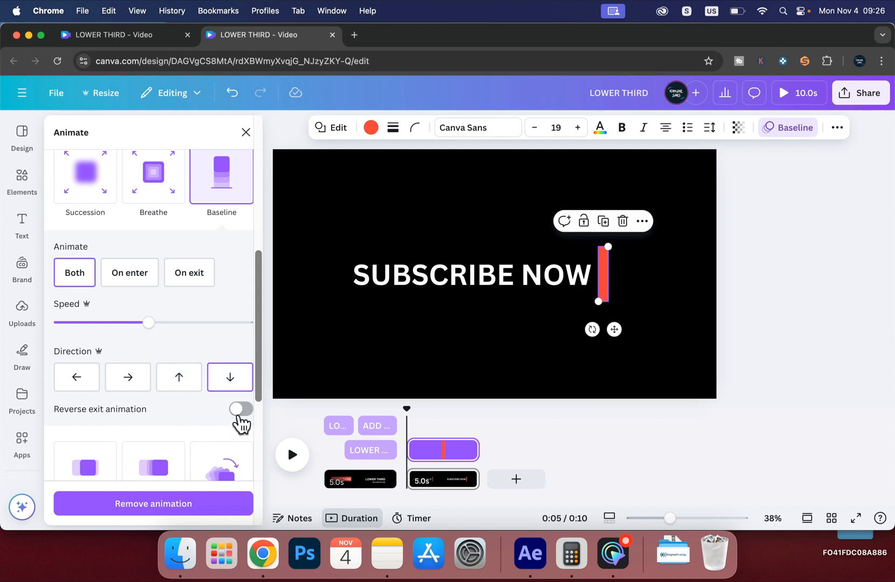
left_click(240, 410)
left_click(553, 335)
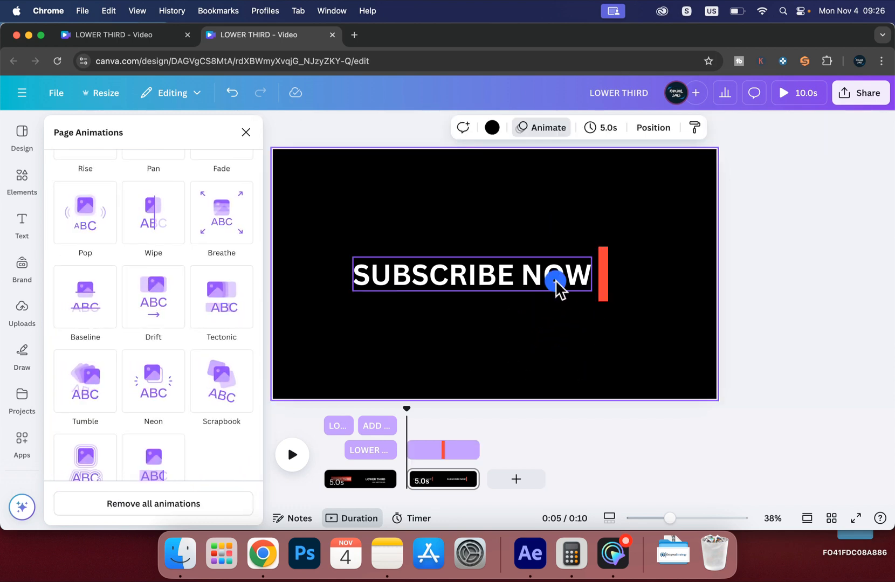
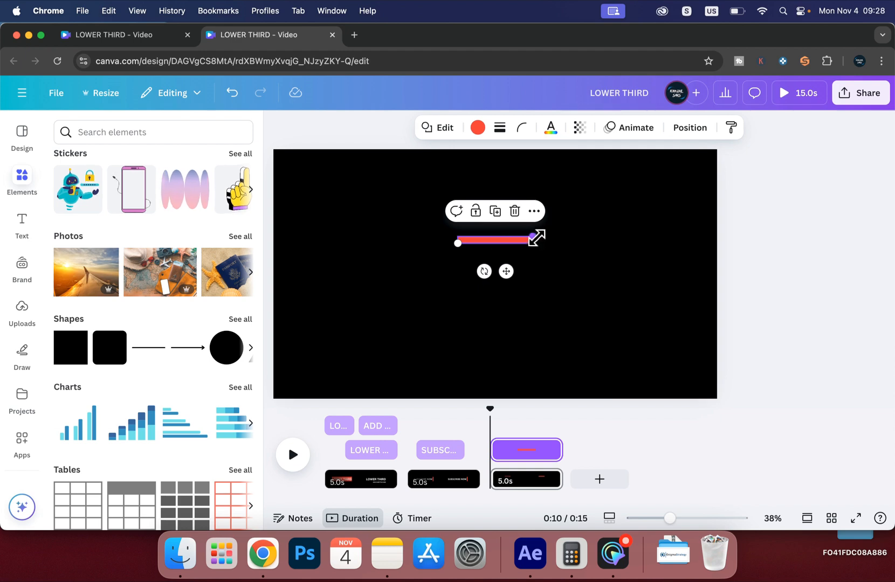
Step: Lengthen the thin red bar on the third page into a long horizontal line and place it centrally above the page's middle
left_click_drag(537, 237, 685, 237)
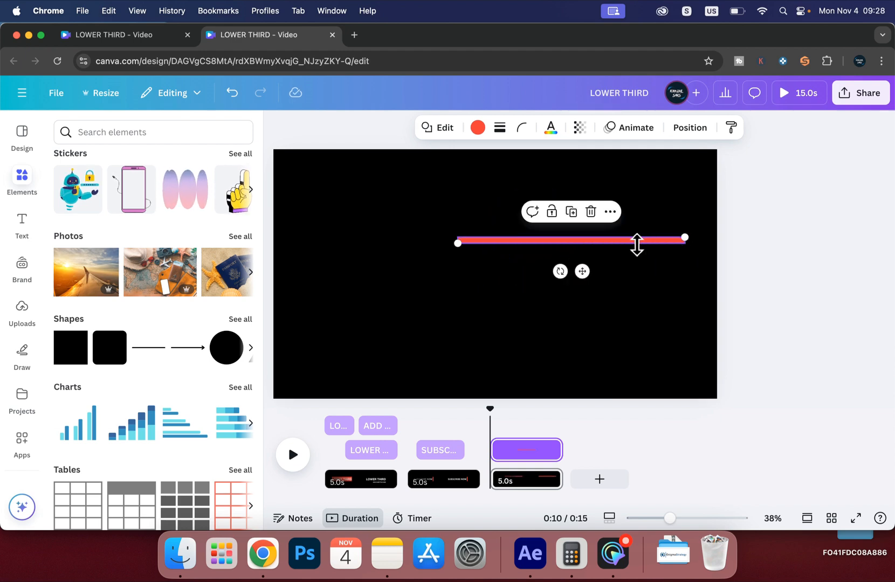
left_click(637, 244)
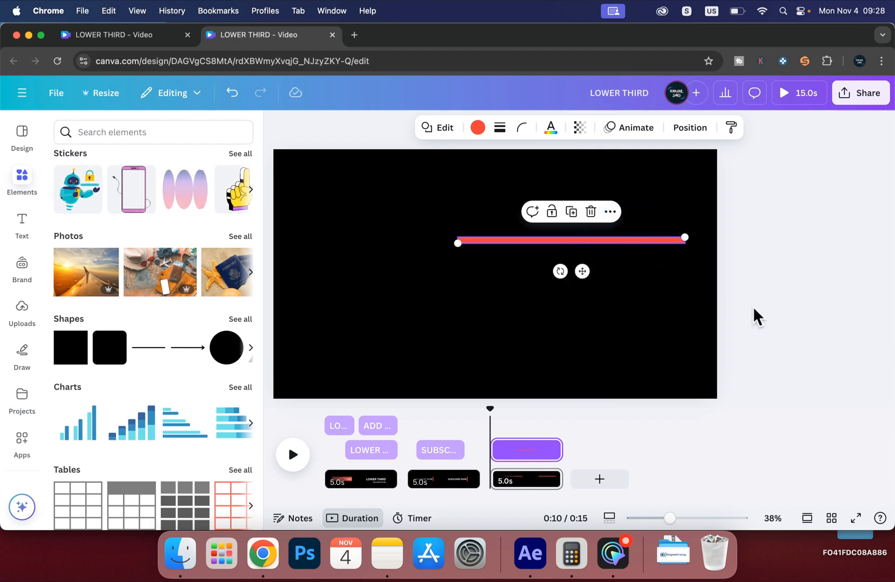
left_click(797, 323)
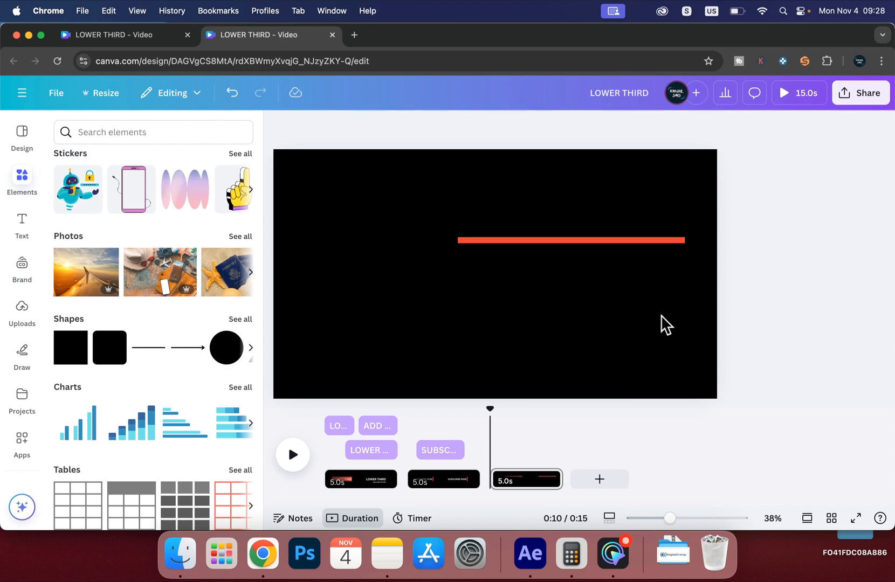
left_click(740, 351)
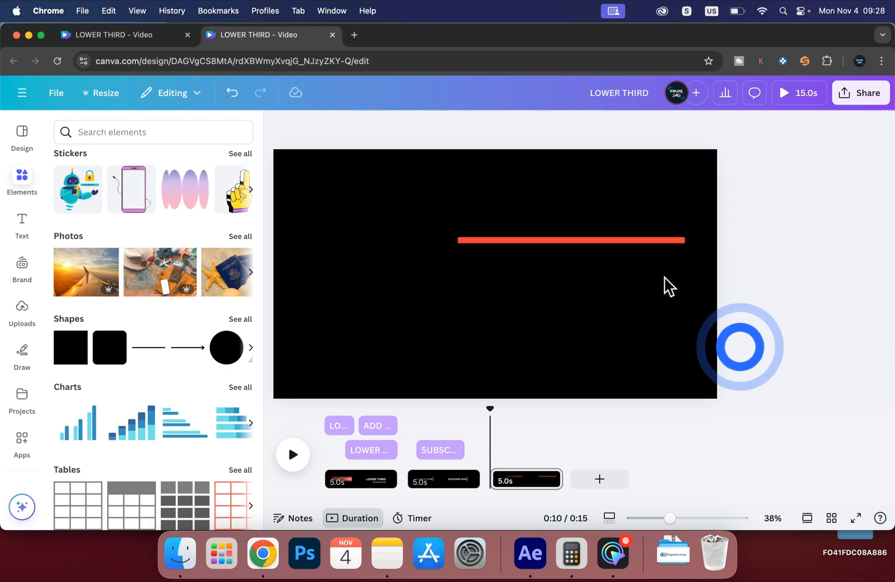
left_click_drag(657, 240, 570, 223)
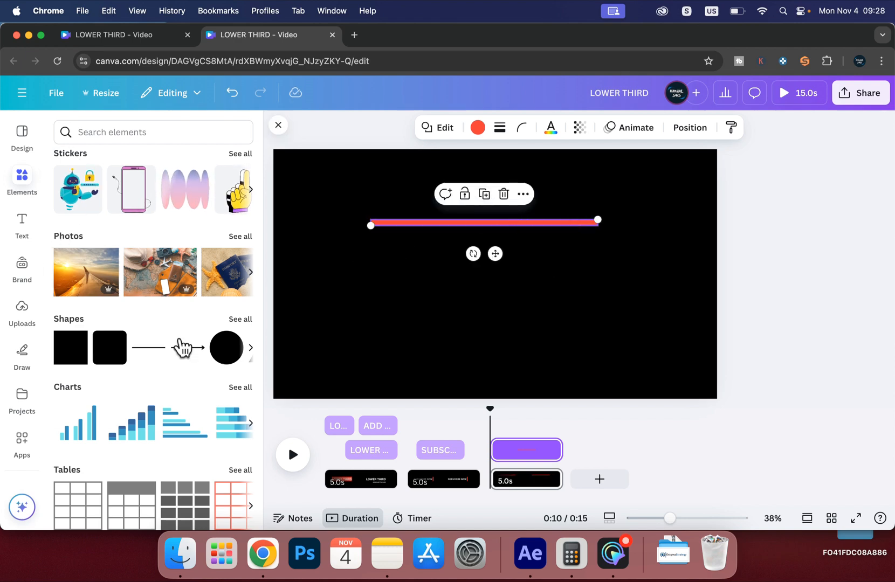
Step: Add a heading reading YOUR NAME HERE below the red line and shift it slightly left to centre it under the line
left_click(22, 222)
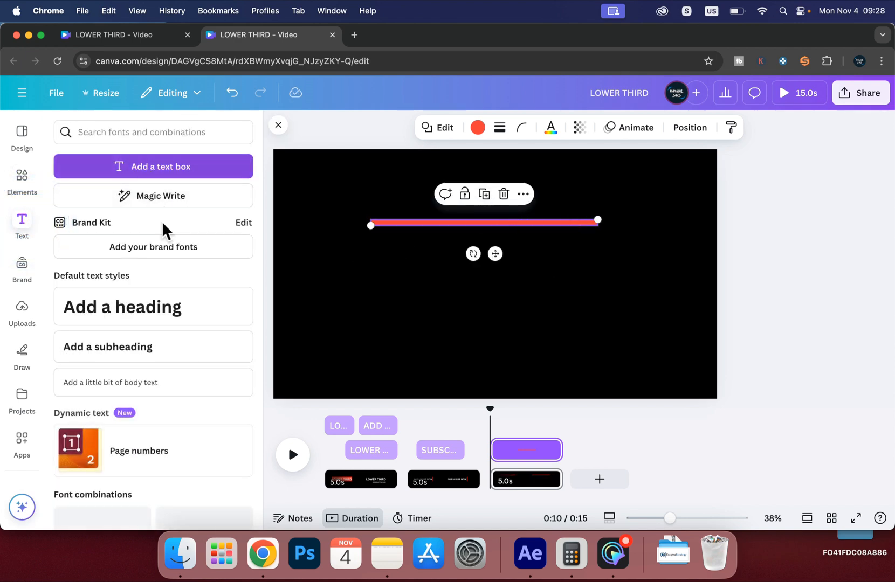
left_click(171, 167)
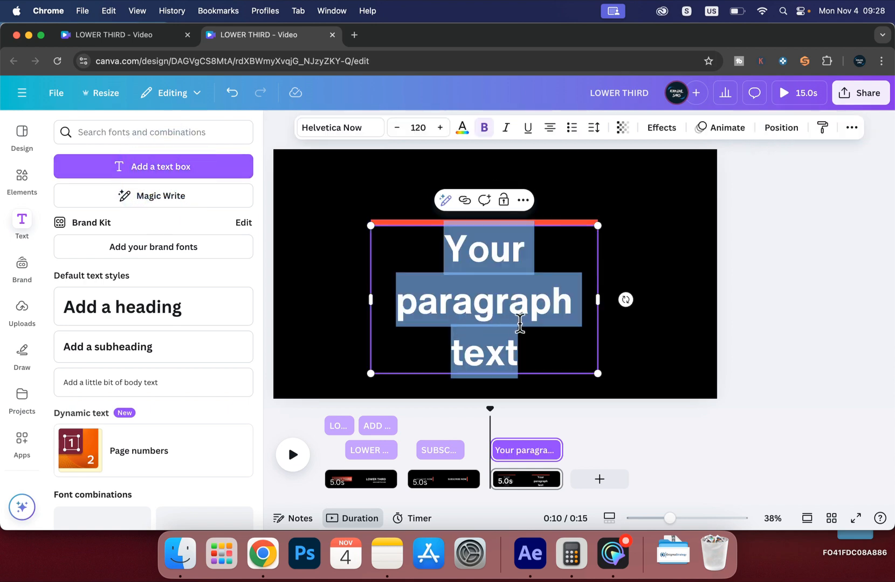
key("super+z")
left_click(106, 315)
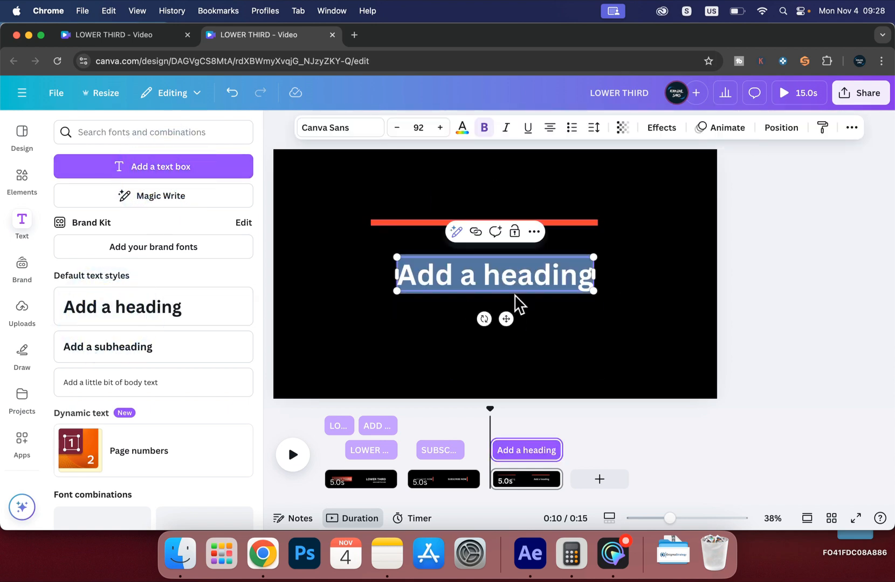
type("YOUR")
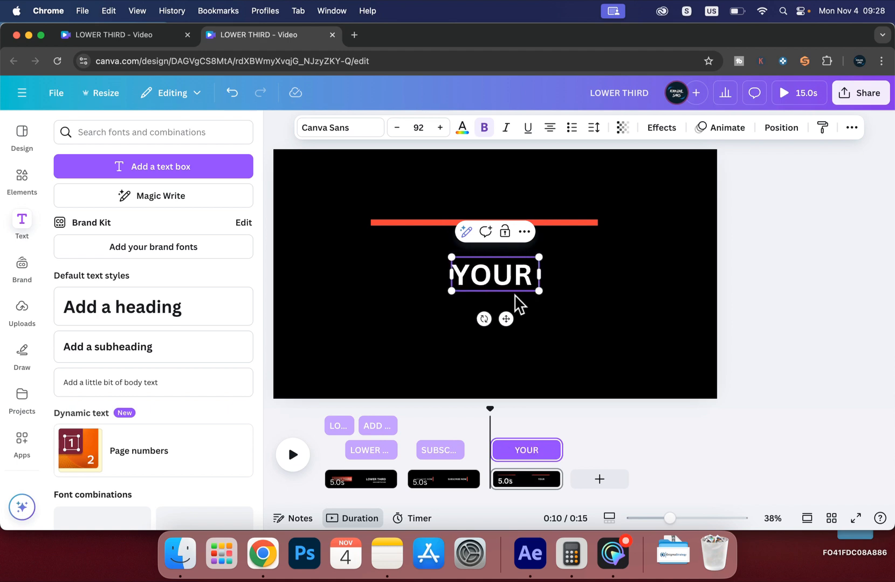
type(" NAME HERE")
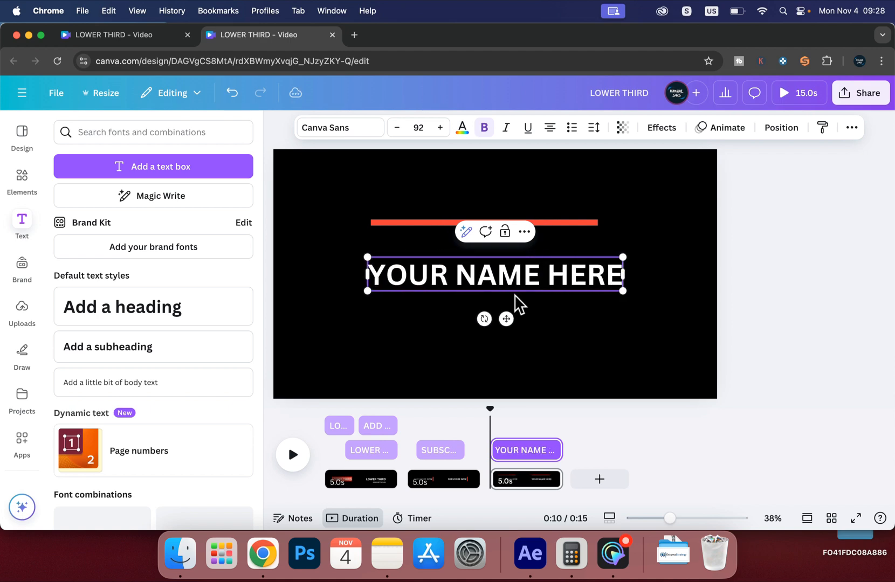
left_click(724, 333)
left_click_drag(595, 283, 581, 278)
Step: Make the red line thinner and slightly wider than the heading, and place it directly above the text
left_click(562, 221)
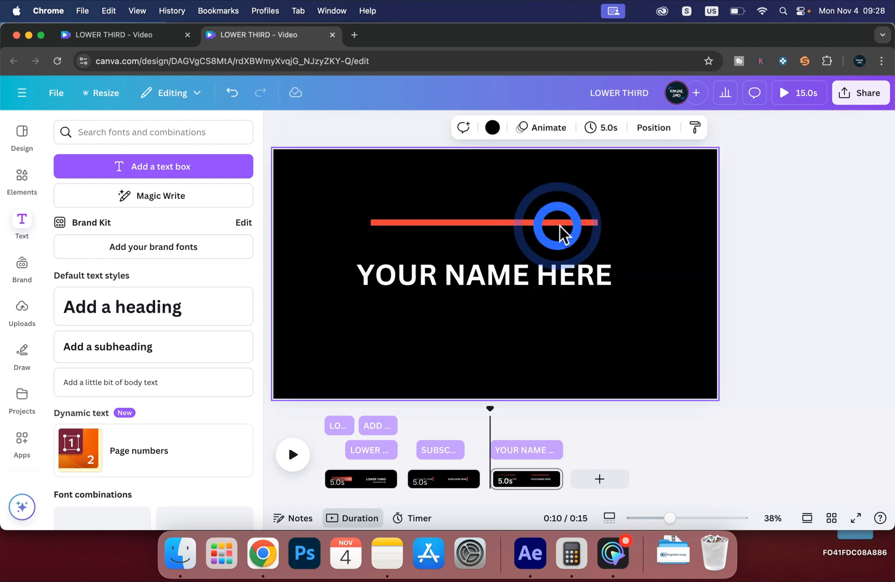
left_click_drag(504, 225, 606, 251)
left_click(551, 230)
left_click(678, 253)
left_click(609, 251)
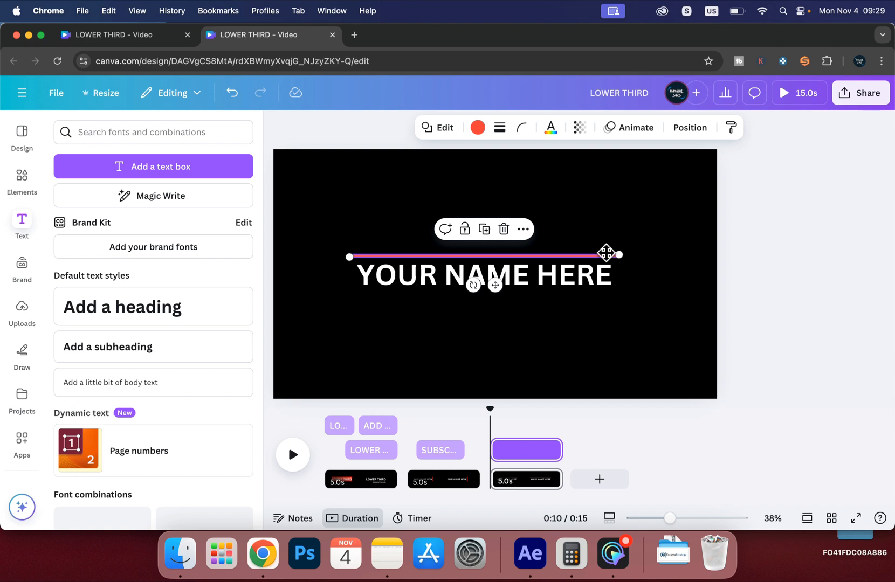
Step: Duplicate the red line and place the copy directly below the heading, aligned with the upper line
left_click(484, 229)
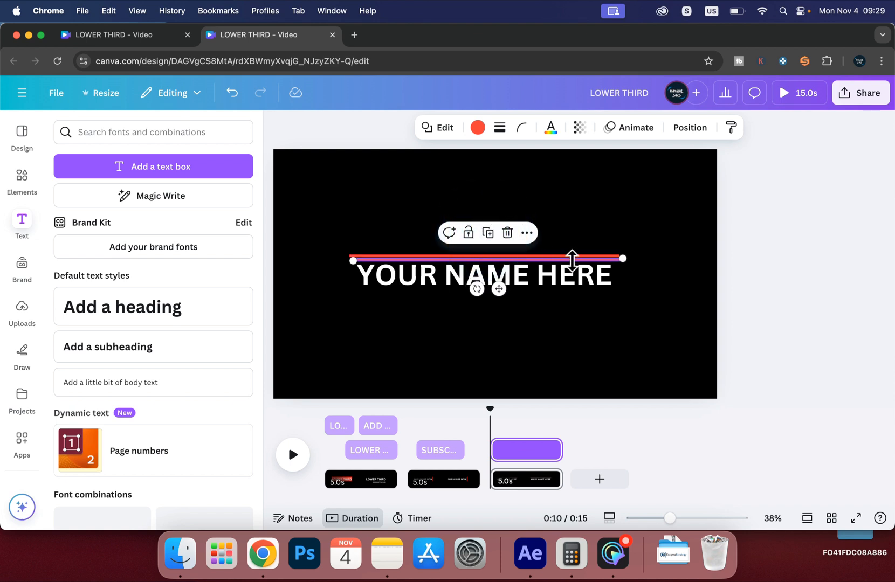
left_click_drag(503, 293, 498, 328)
left_click(631, 322)
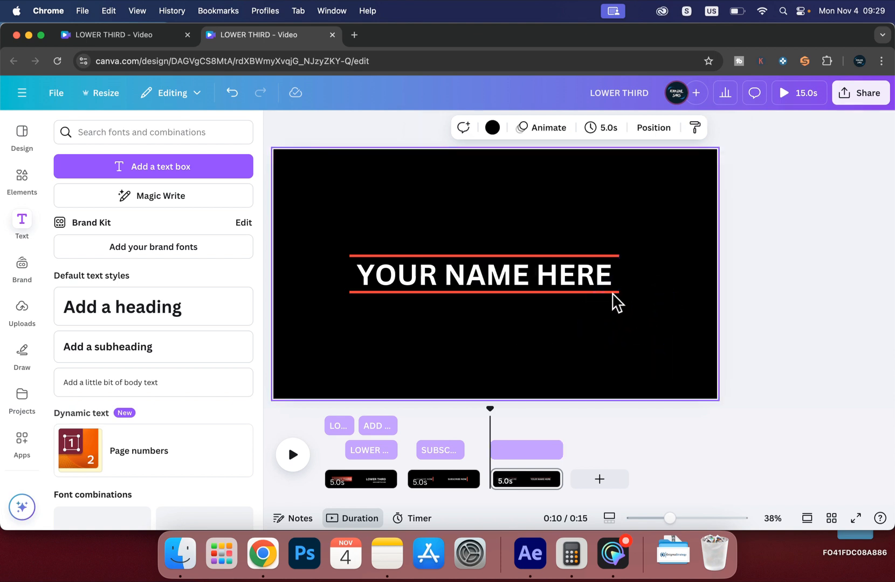
Step: Apply a Wipe animation to the lower red line on both enter and exit, with the exit animation reversed
left_click(613, 293)
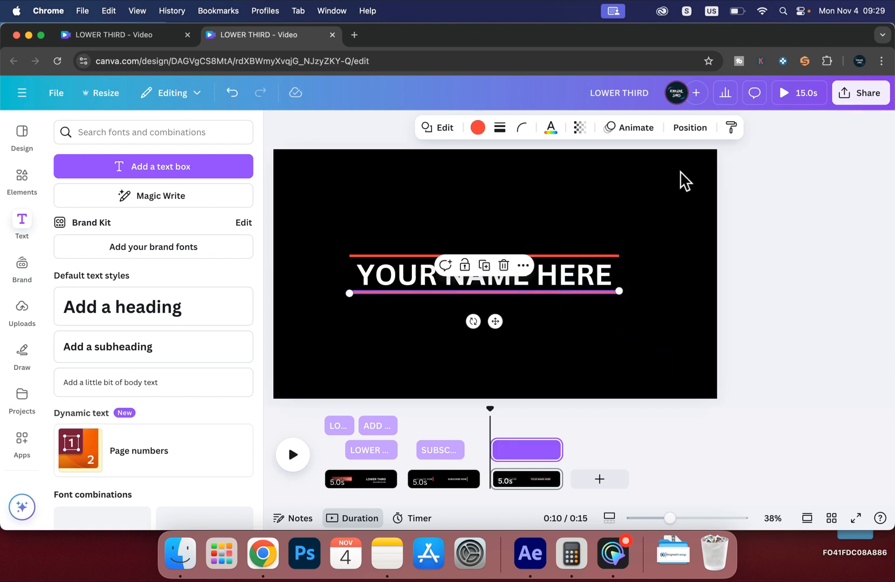
left_click(635, 130)
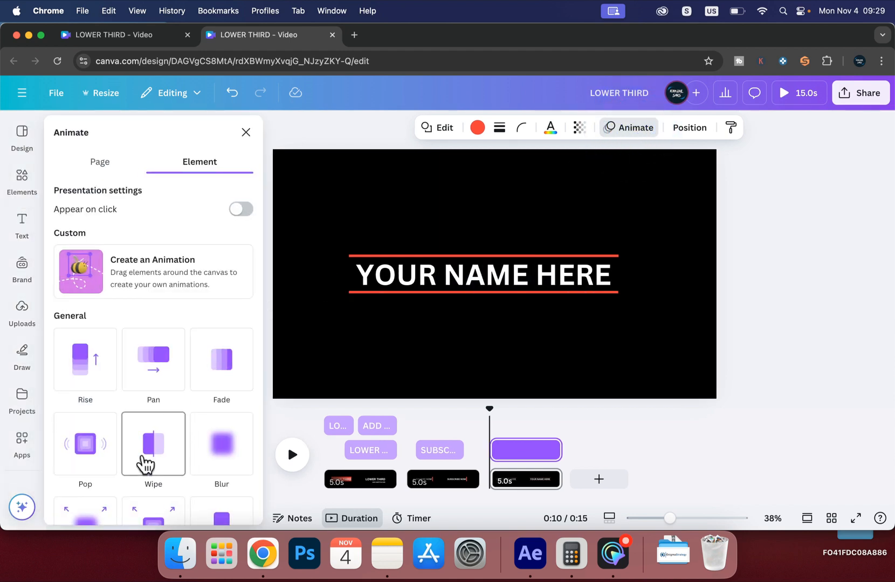
left_click(143, 458)
scroll(210, 432, "down", 5)
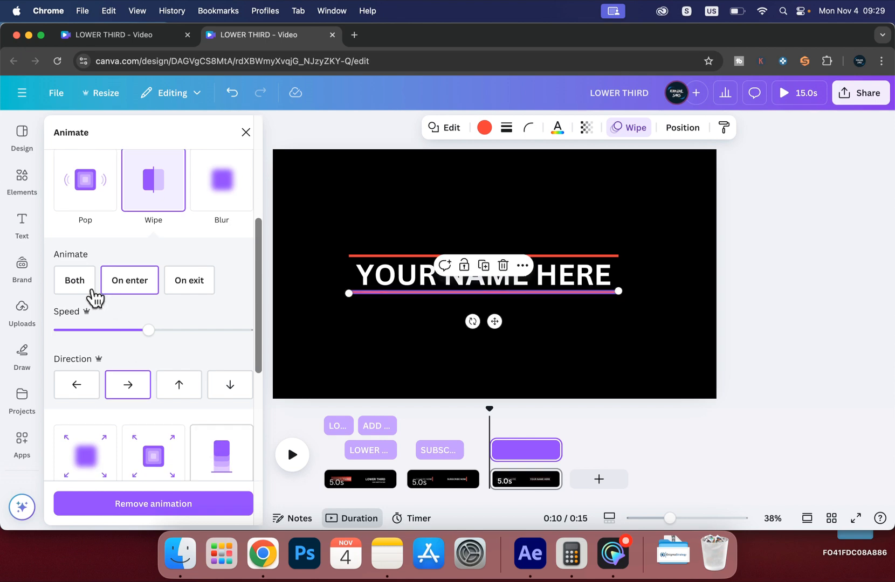
left_click(75, 280)
left_click(246, 417)
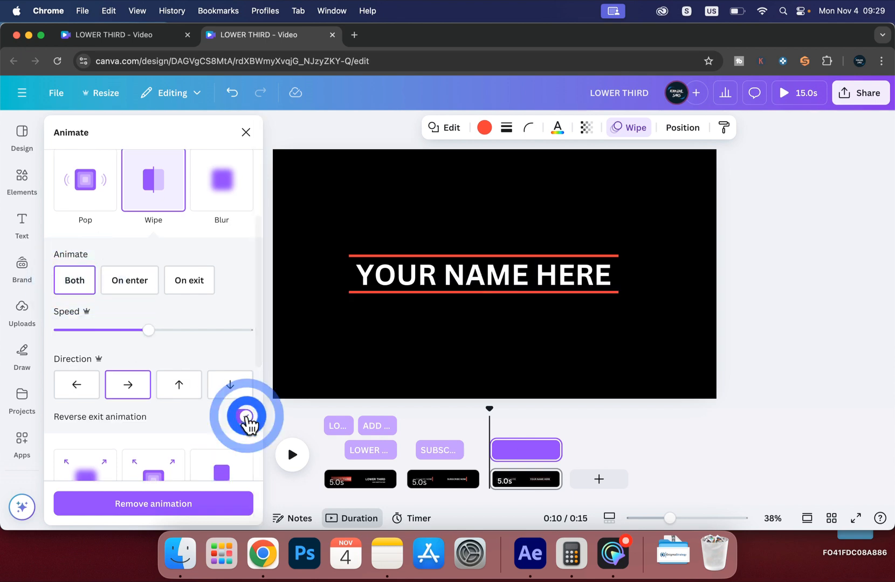
Step: Apply a Wipe animation to the upper red line, playing on both enter and exit
left_click(599, 250)
left_click(589, 257)
left_click(625, 256)
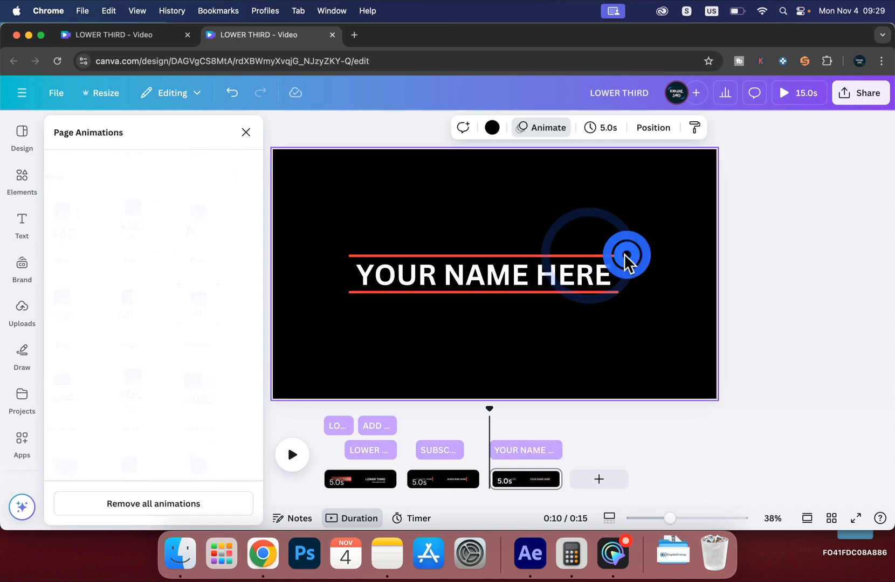
left_click(617, 255)
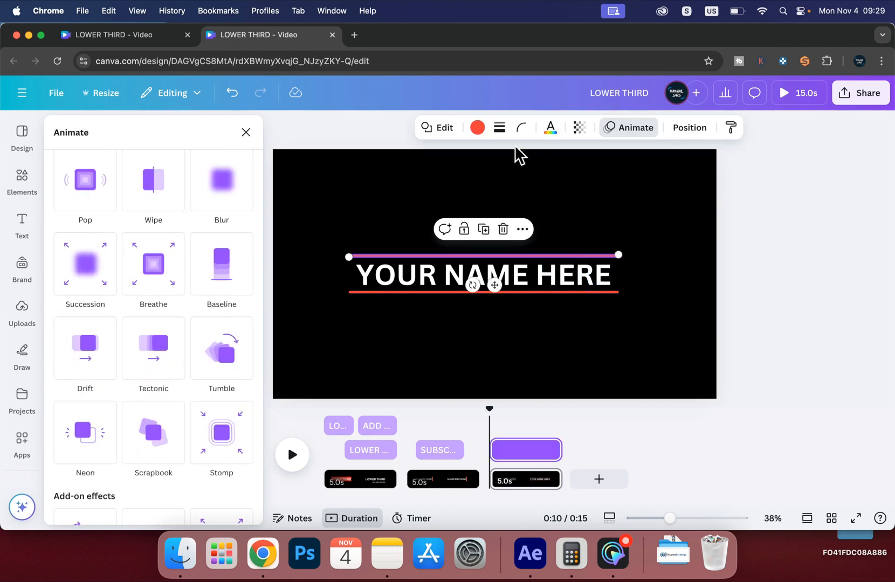
left_click(634, 129)
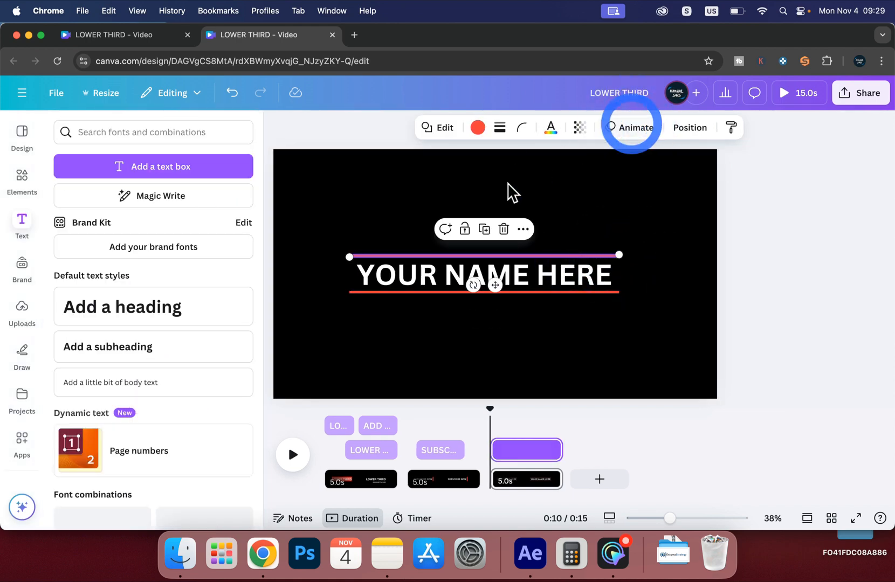
left_click(647, 124)
left_click(154, 437)
scroll(156, 435, "down", 3)
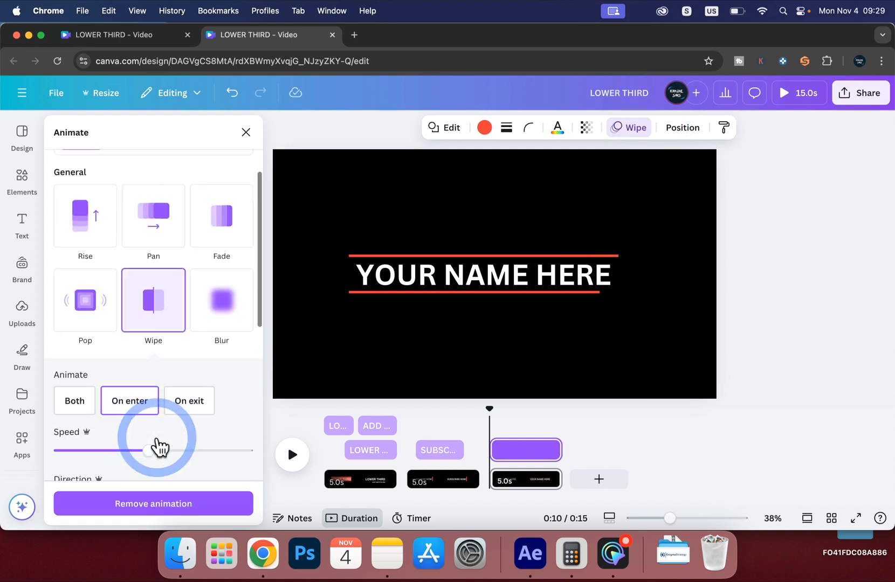
left_click(78, 378)
Step: Reverse the upper line's exit animation and set its Wipe direction to left
scroll(173, 430, "down", 5)
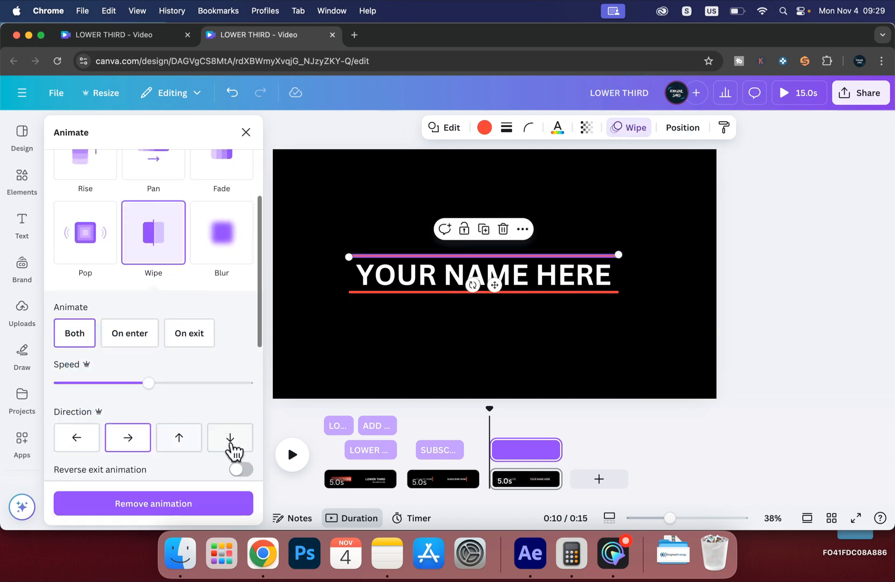
left_click(241, 390)
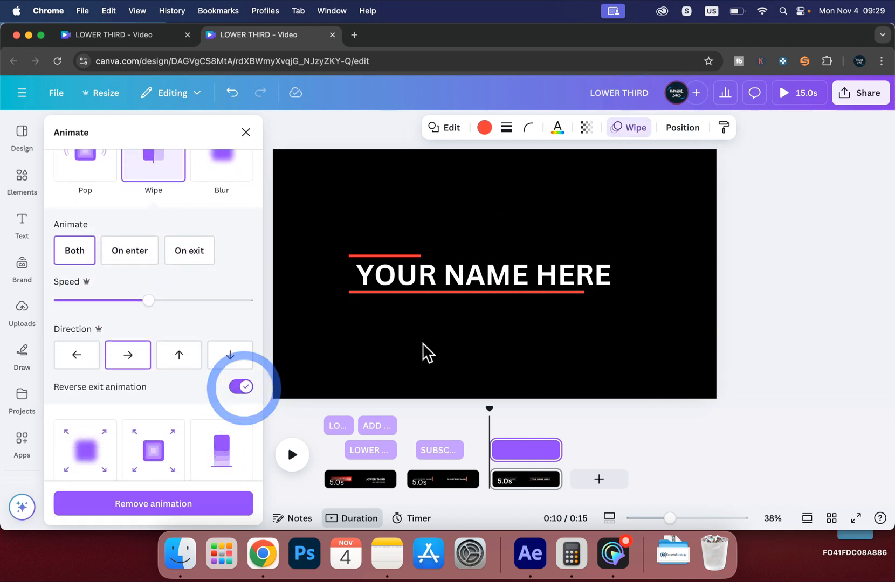
left_click(240, 386)
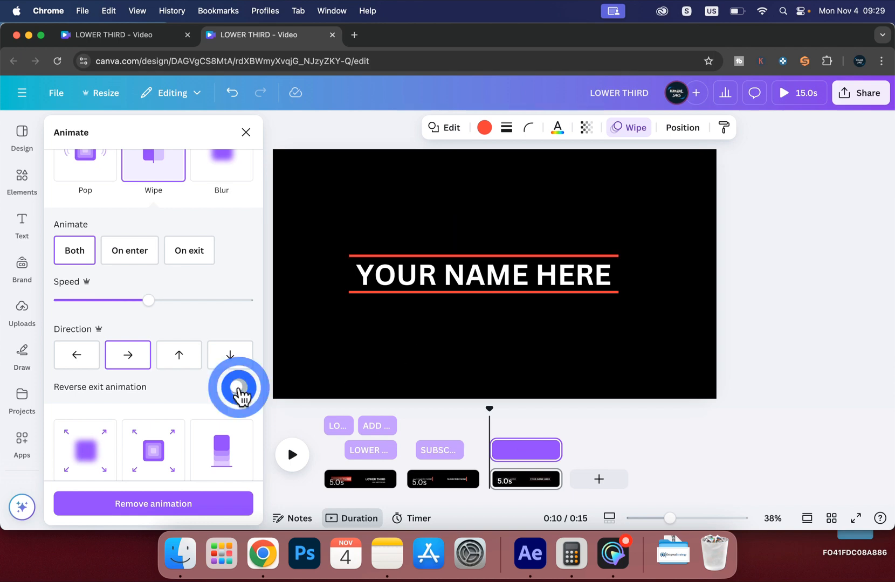
left_click(240, 387)
left_click(65, 362)
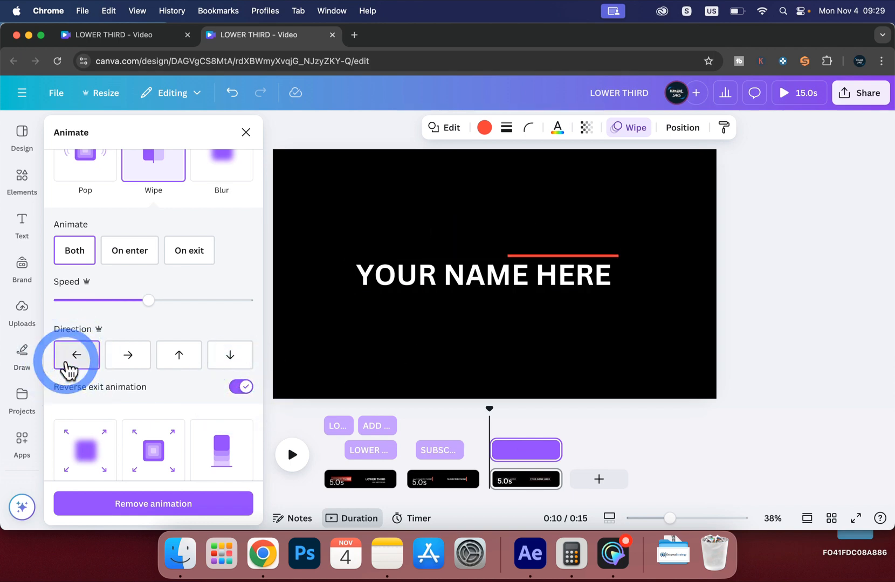
left_click(367, 324)
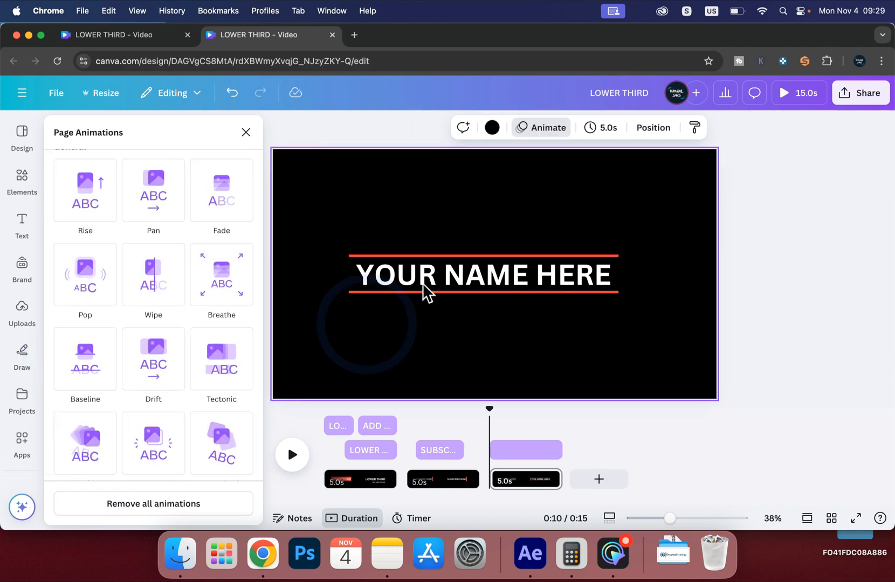
Step: Apply a red Block animation to the YOUR NAME HERE heading, playing on both enter and exit
left_click(544, 279)
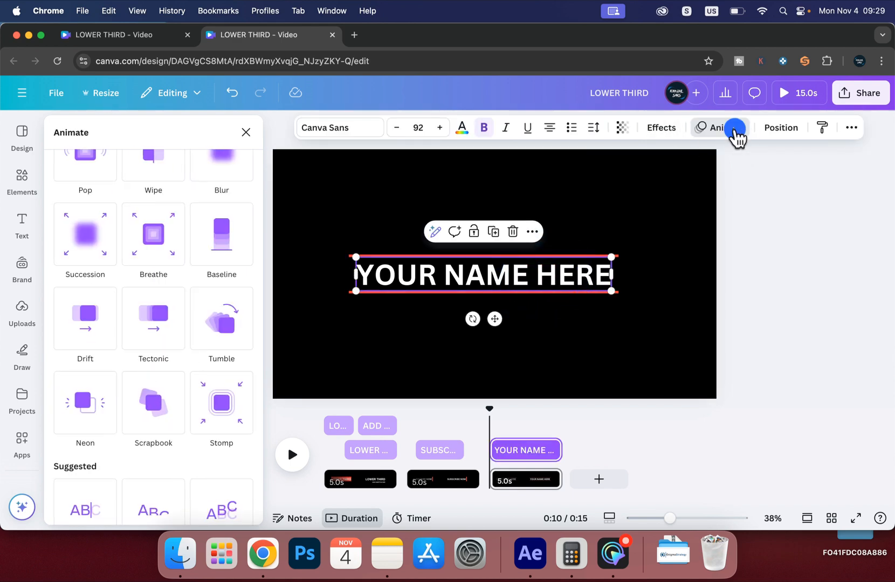
left_click(734, 130)
left_click(710, 134)
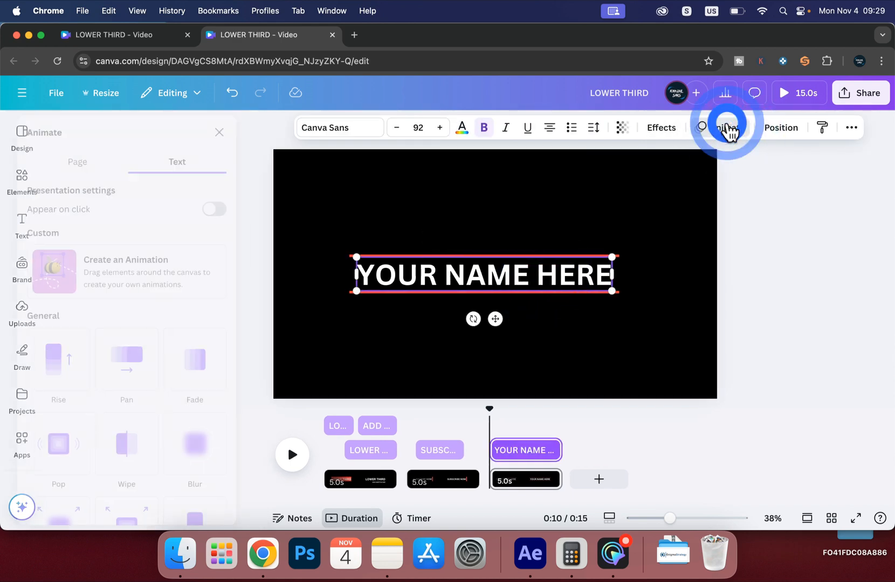
scroll(176, 428, "down", 6)
scroll(176, 429, "down", 5)
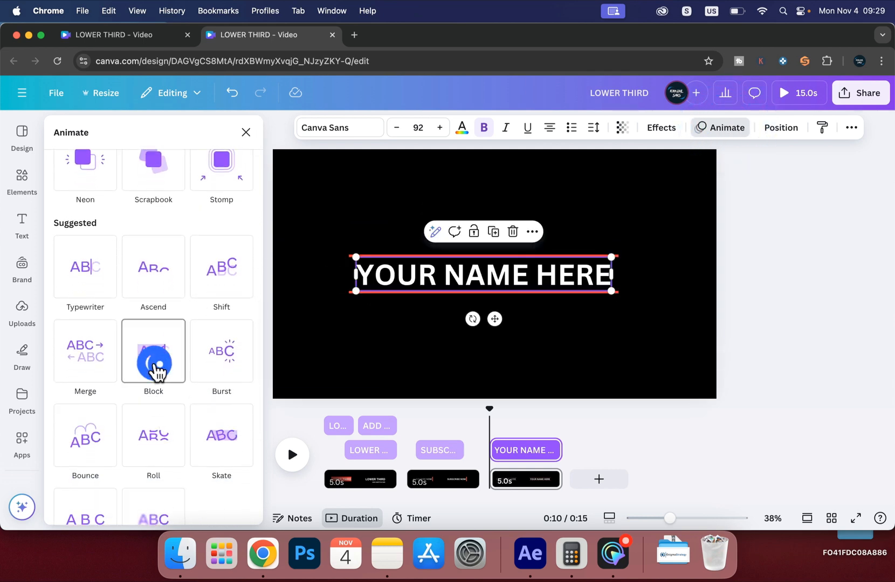
left_click(157, 370)
scroll(113, 369, "down", 3)
left_click(77, 351)
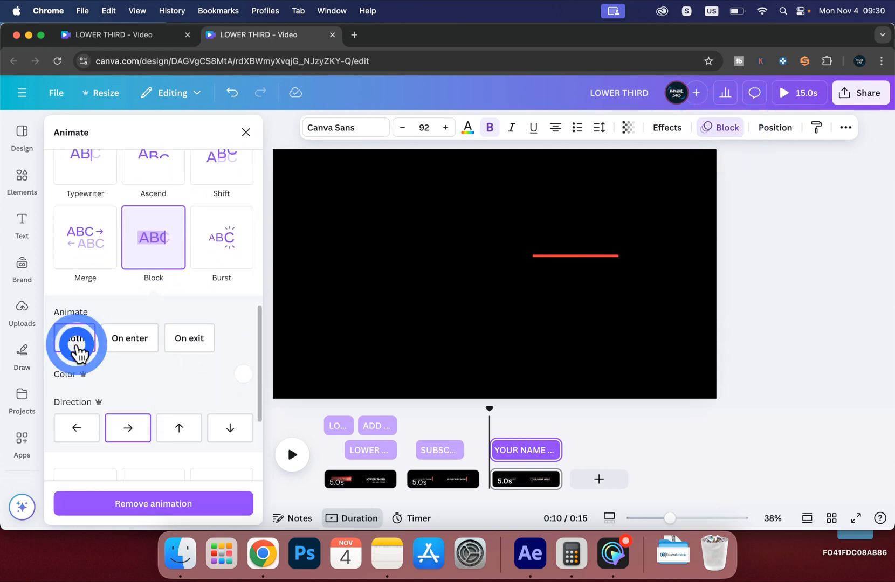
left_click(242, 374)
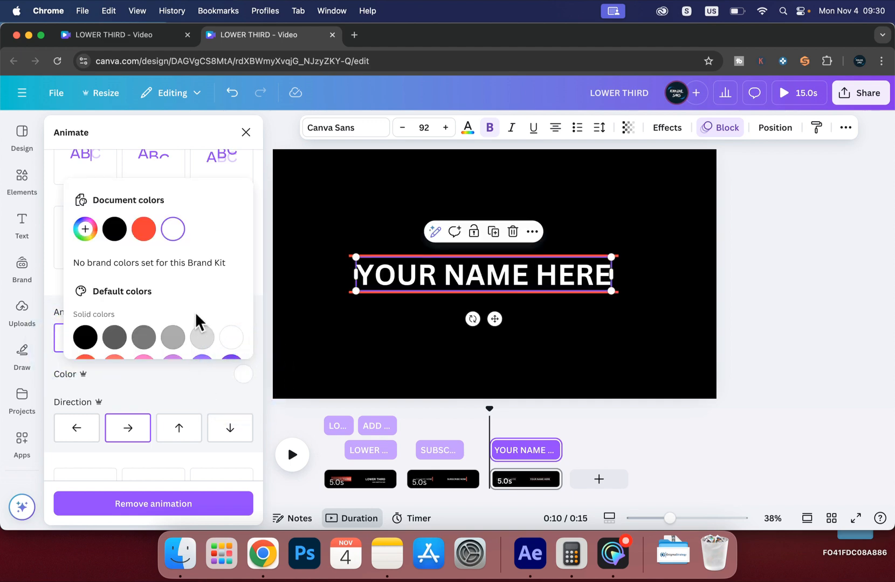
left_click(143, 235)
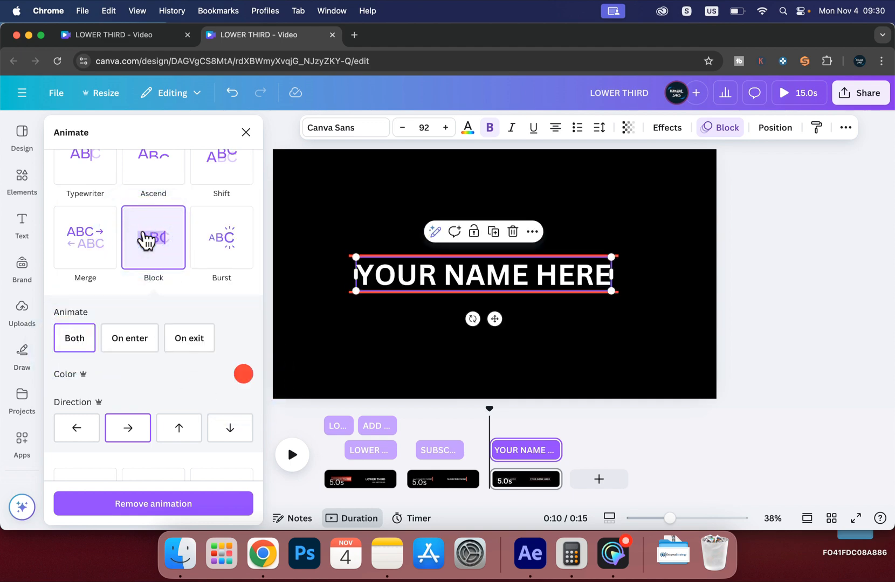
Step: Reduce the YOUR NAME HERE heading to font size 86 and center it vertically between the two red lines
left_click(402, 128)
left_click(402, 128)
left_click(402, 128)
left_click(402, 128)
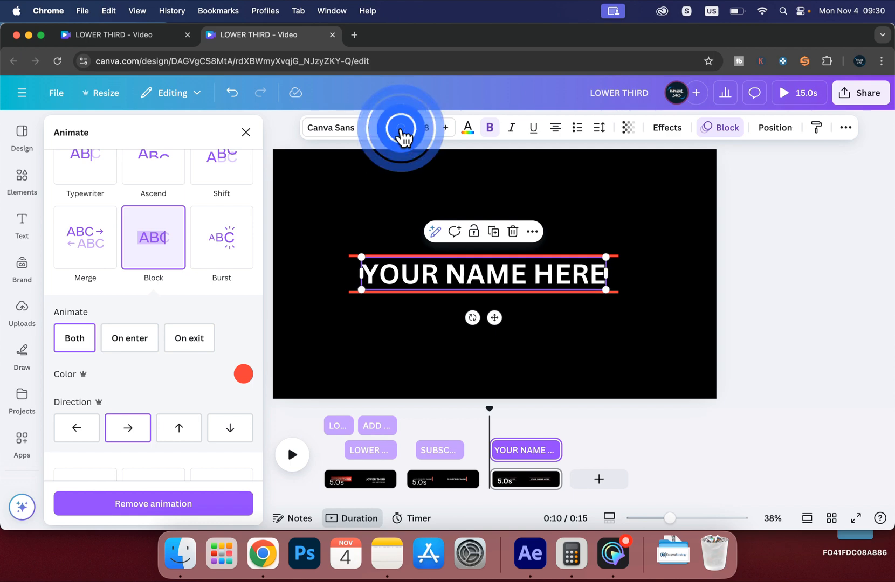
left_click(402, 128)
left_click(402, 129)
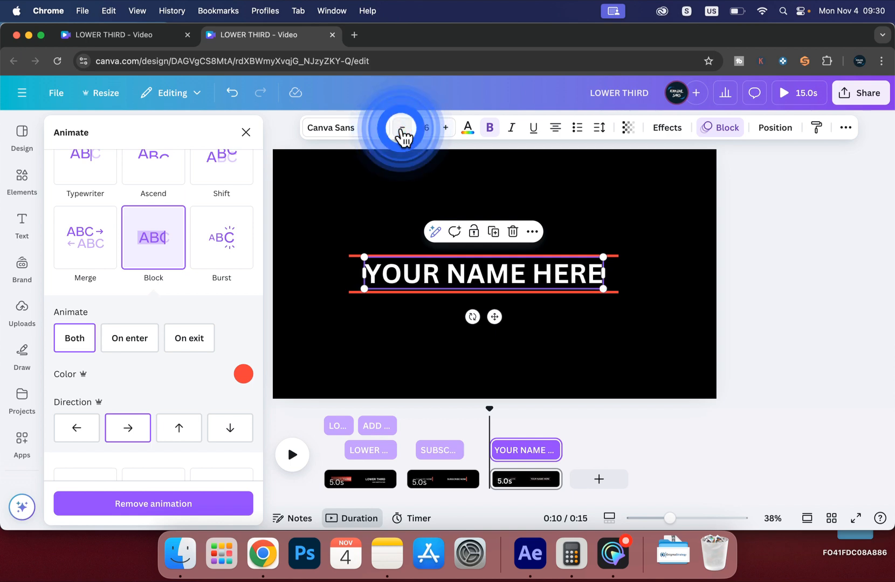
left_click(570, 275)
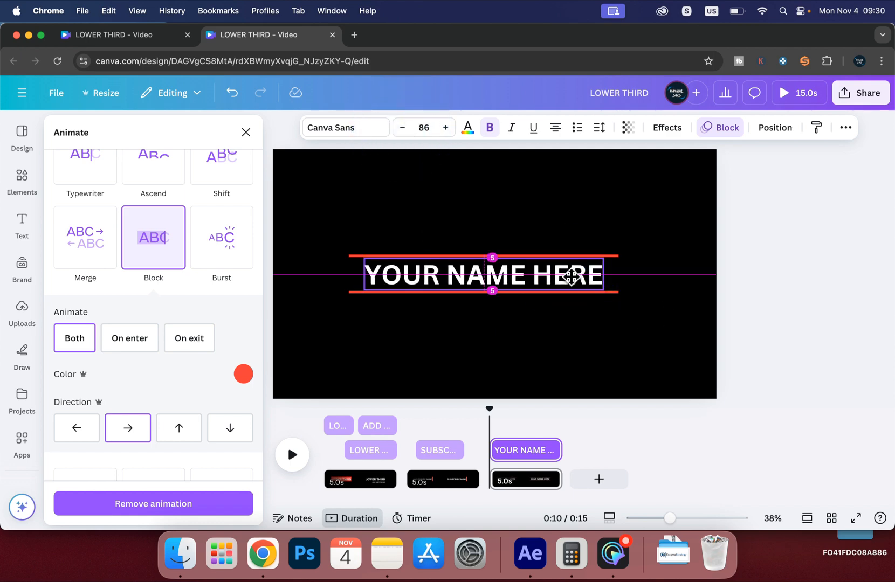
left_click(635, 348)
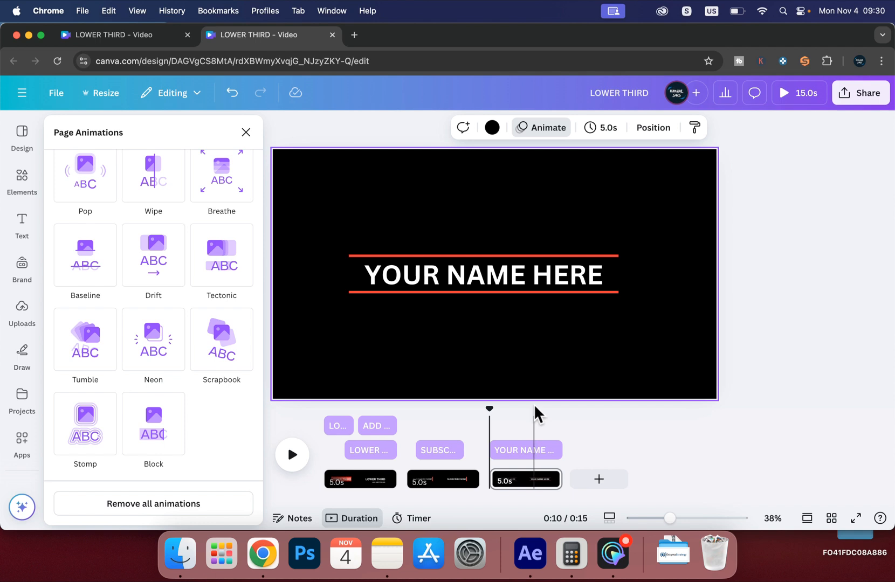
Step: Play back the third page to check the line and heading animations
left_click(297, 458)
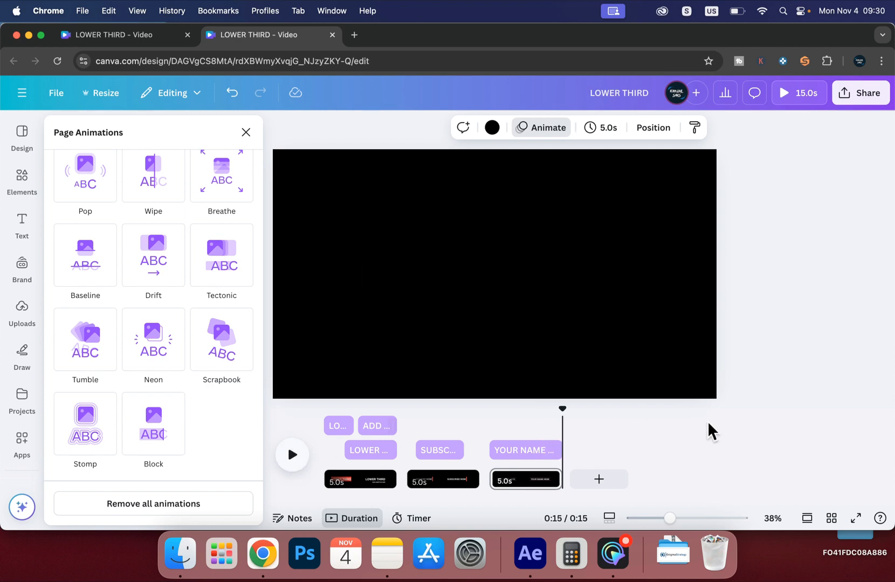
left_click(749, 449)
left_click(748, 448)
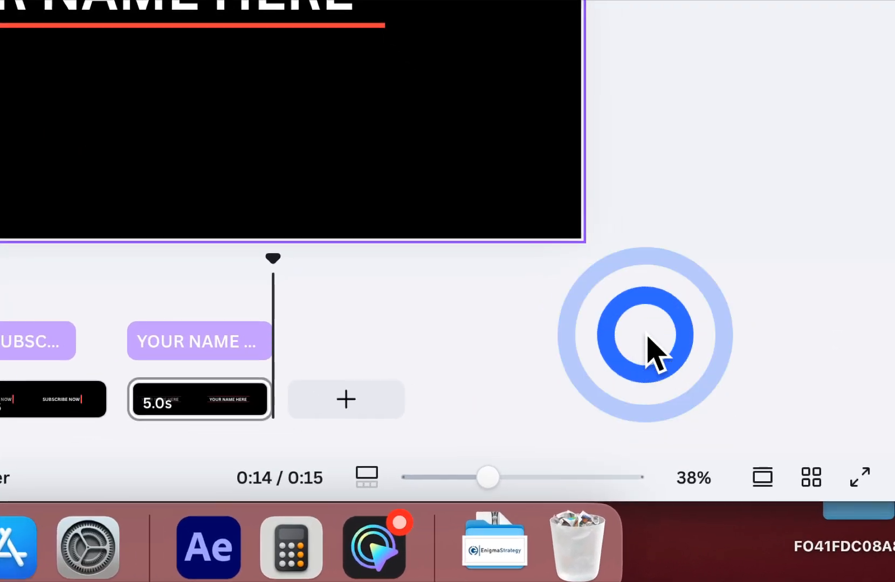
Step: Add a fourth page and insert the blurred teal light-streak photo from the trending photos
left_click(346, 400)
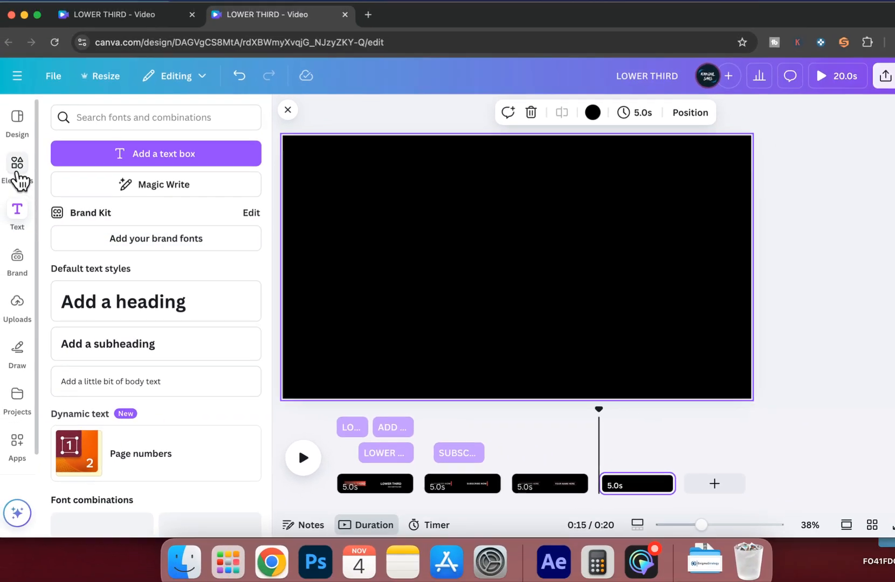
left_click(21, 178)
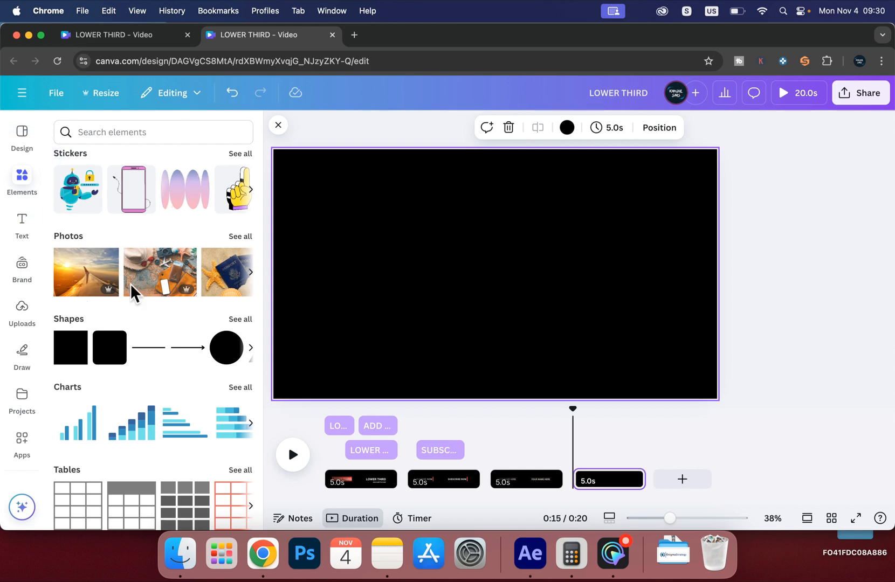
left_click(242, 241)
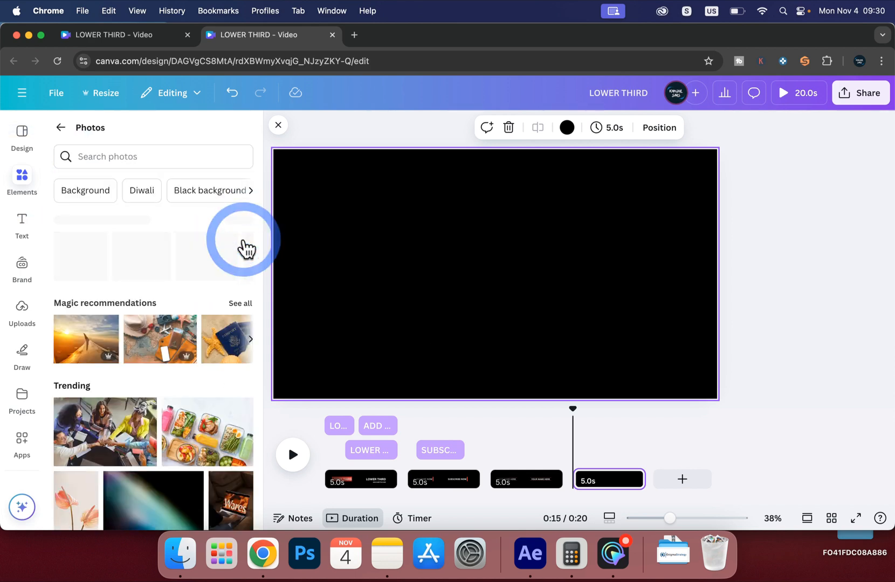
scroll(172, 440, "down", 5)
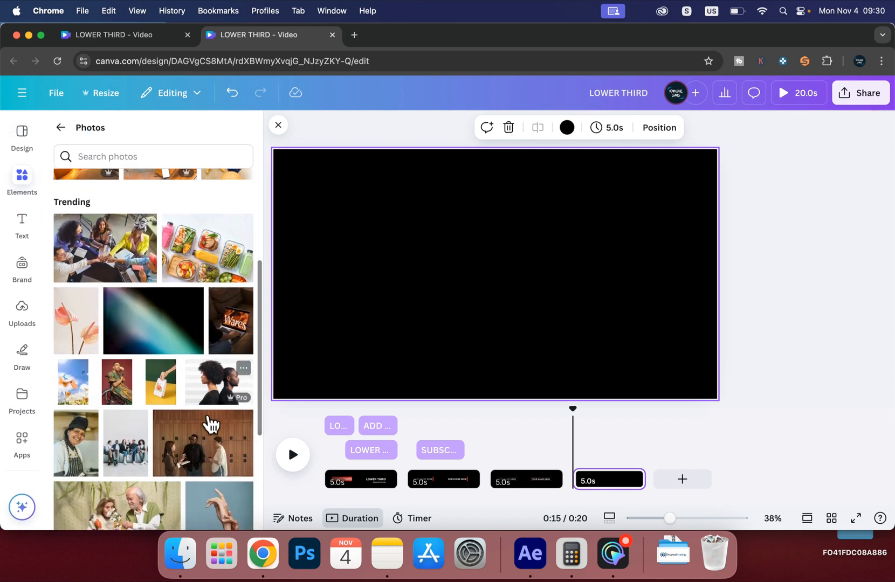
left_click(170, 323)
Step: Position and enlarge the light-streak photo to cover the whole page, and lock it
left_click_drag(569, 345, 496, 327)
left_click_drag(571, 350, 790, 446)
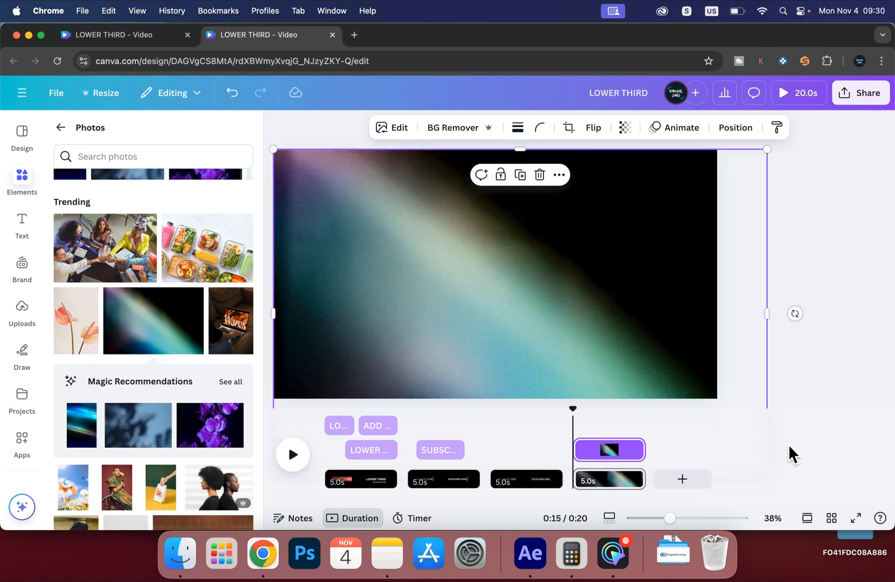
left_click(499, 176)
left_click(790, 300)
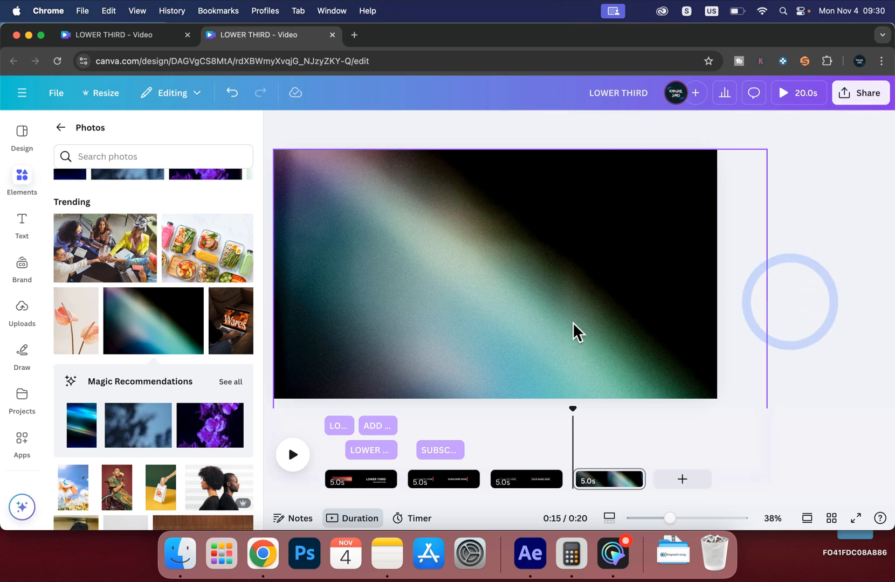
Step: Add a heading to the fourth page and set its font to 210 수퍼사이즈 Black Box
left_click(21, 224)
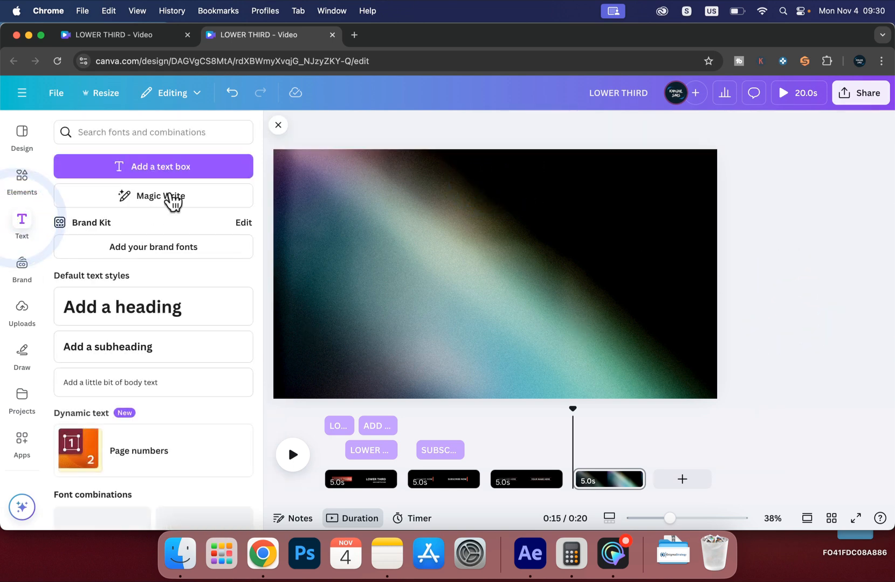
left_click(135, 315)
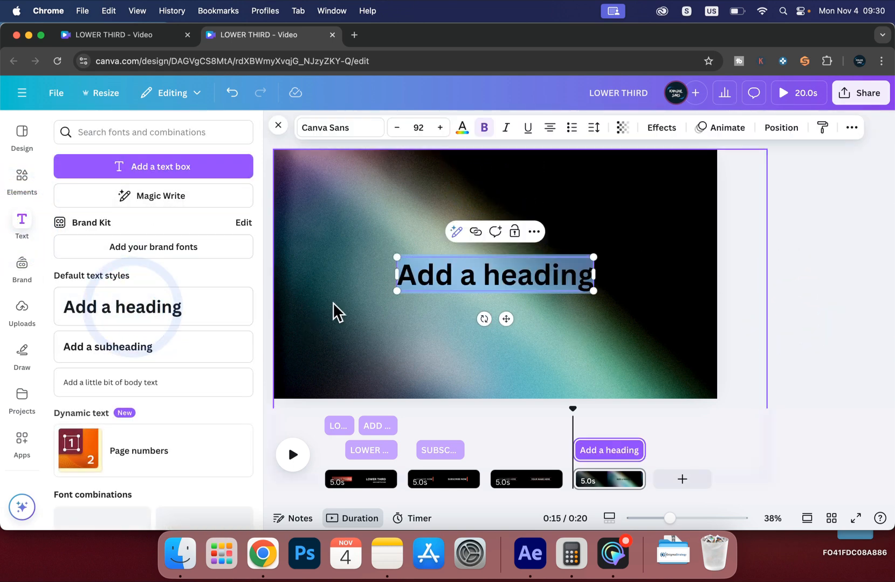
left_click(369, 139)
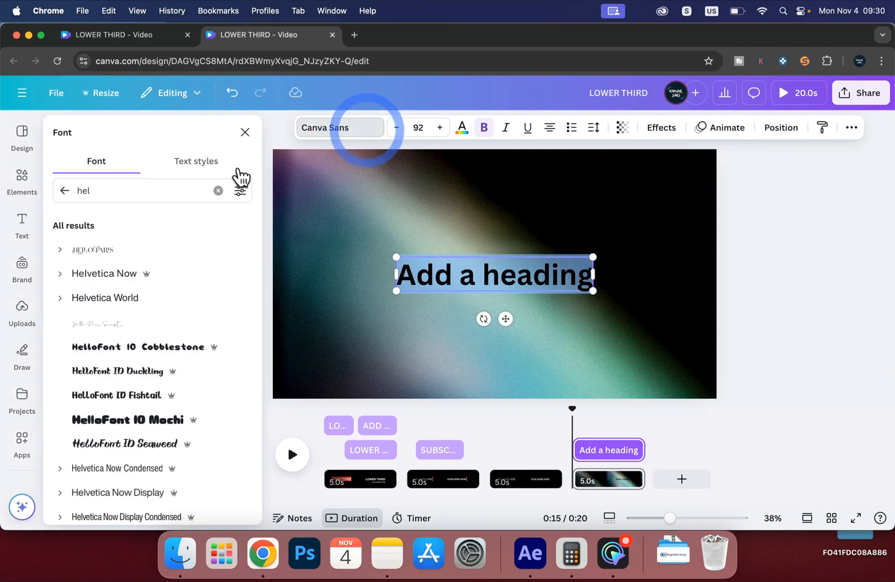
double_click(171, 190)
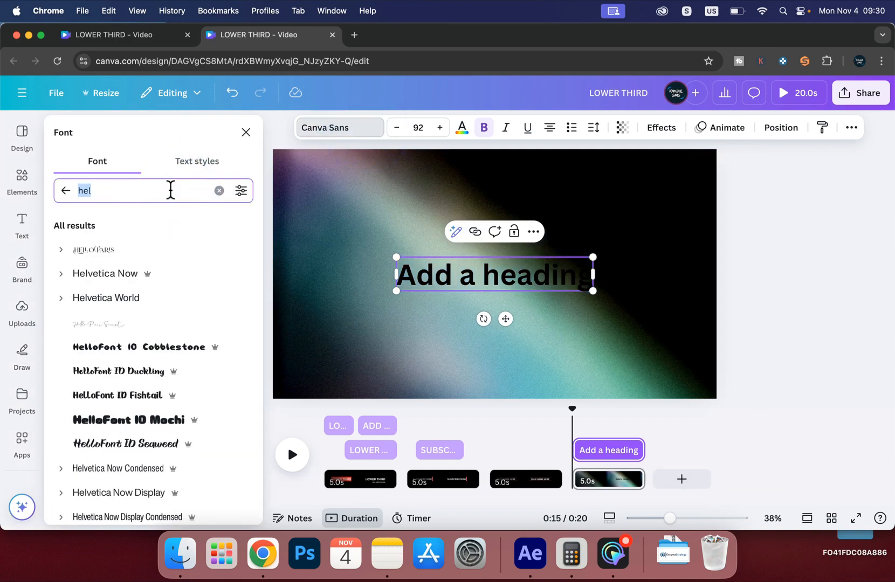
type("210")
scroll(140, 459, "down", 10)
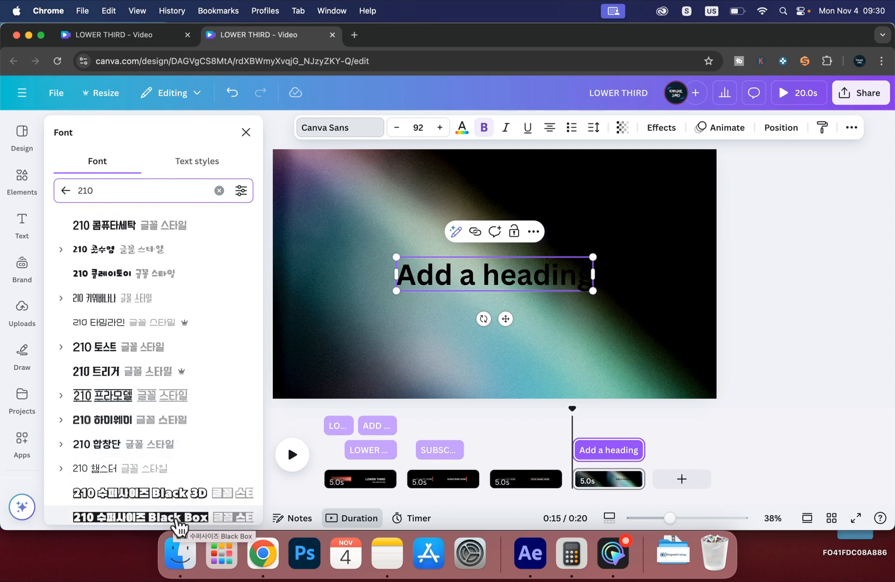
left_click(177, 519)
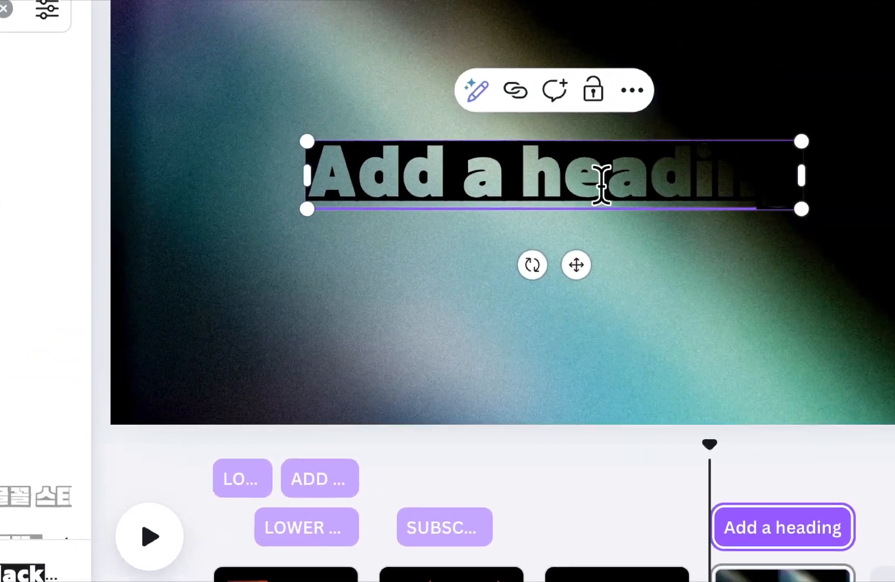
Step: Replace the heading text with TRAVEL VLOG 101 and color it purple
left_click(511, 275)
double_click(593, 189)
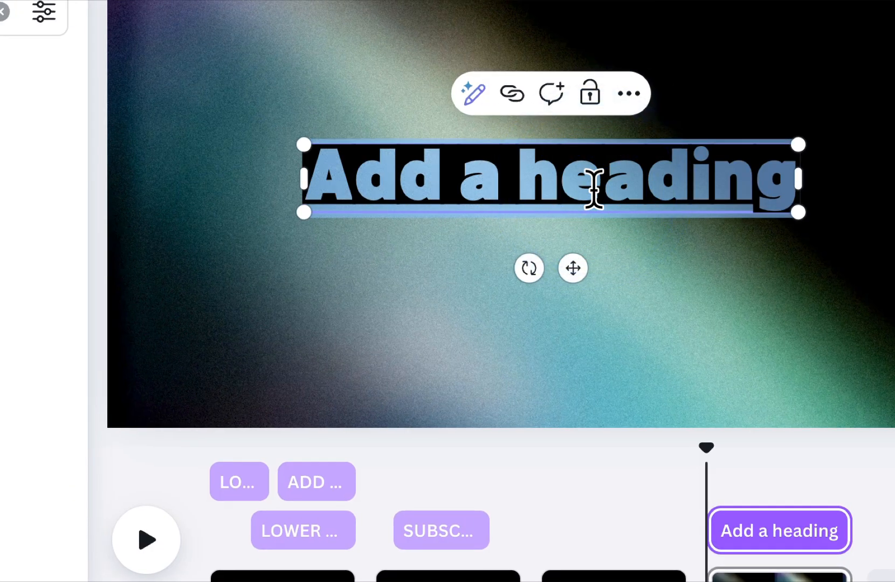
type("TRACEL")
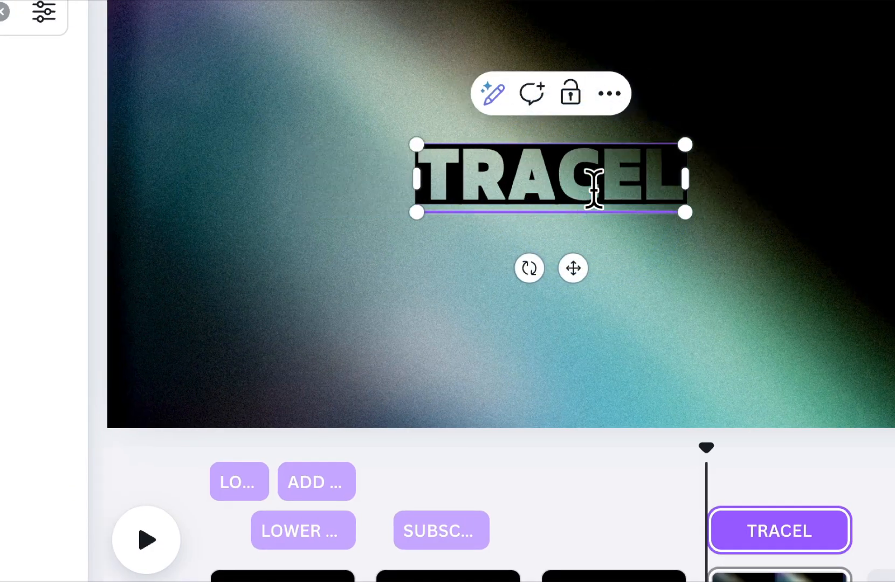
key("BackSpace")
key("BackSpace")
type("VEL VLOG !!!")
key("super+a")
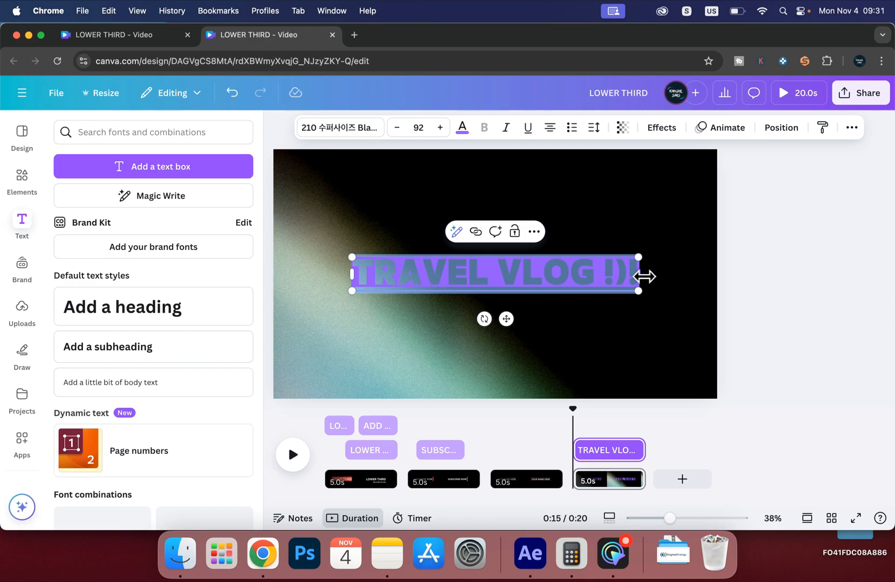
key("Right")
key("BackSpace")
key("BackSpace")
key("BackSpace")
type("101")
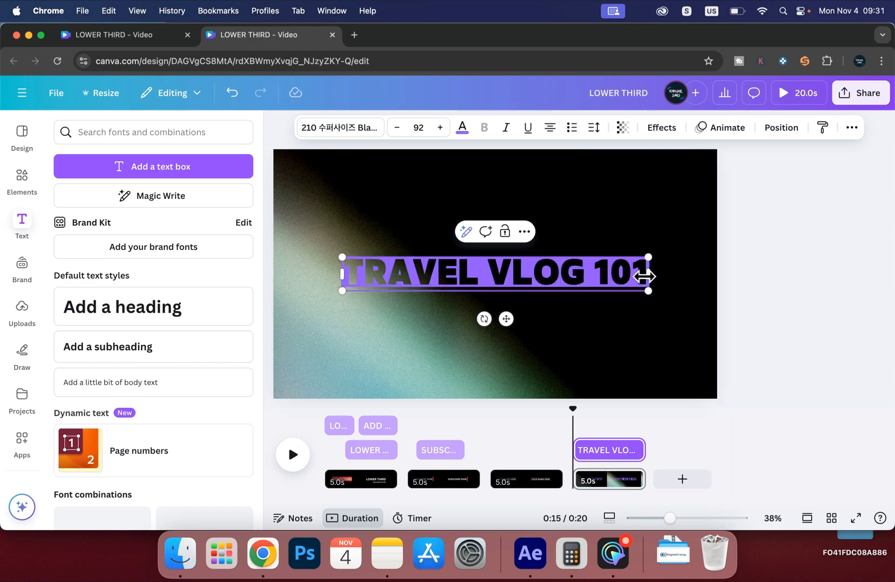
Step: Move the TRAVEL VLOG 101 heading to the page's upper-right corner
left_click(799, 242)
left_click_drag(606, 269, 664, 181)
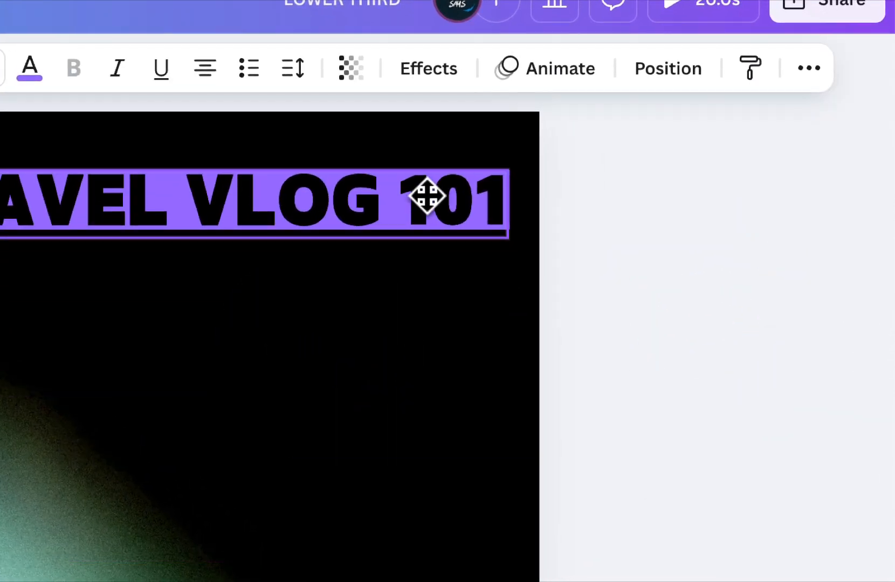
mouse_move(434, 177)
left_mouse_down()
mouse_move(433, 162)
mouse_move(436, 173)
left_mouse_up()
Step: Extend the heading's purple box with trailing space after 101 and align it flush with the page's right edge
triple_click(436, 173)
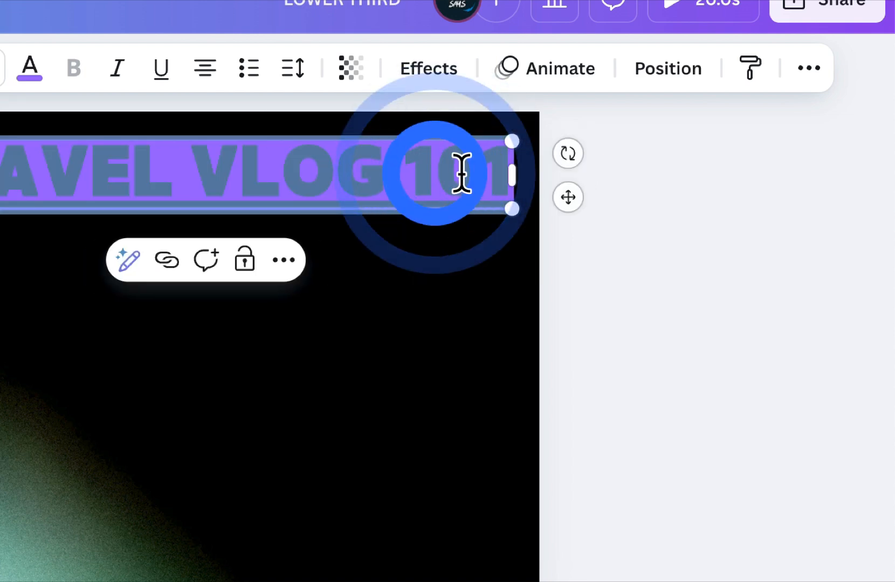
left_click(491, 174)
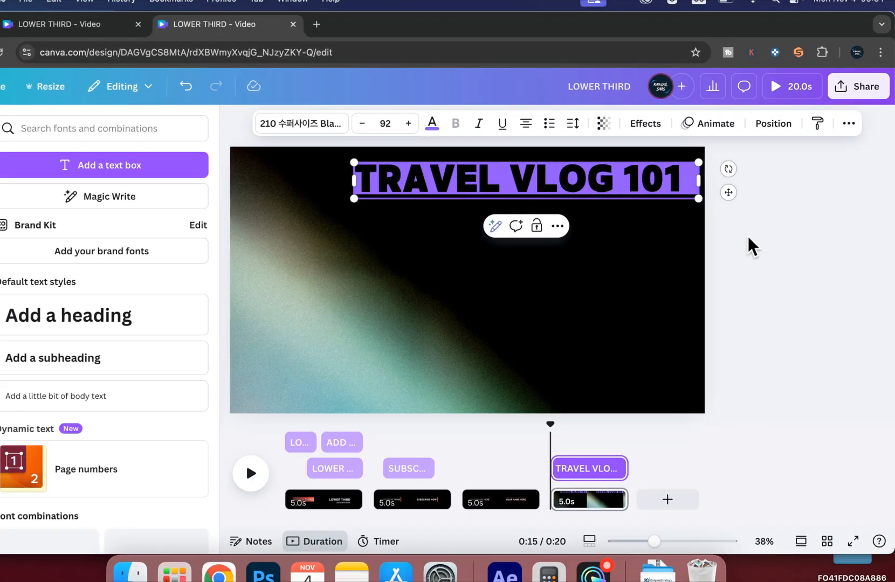
left_click(750, 238)
left_click_drag(673, 180, 680, 182)
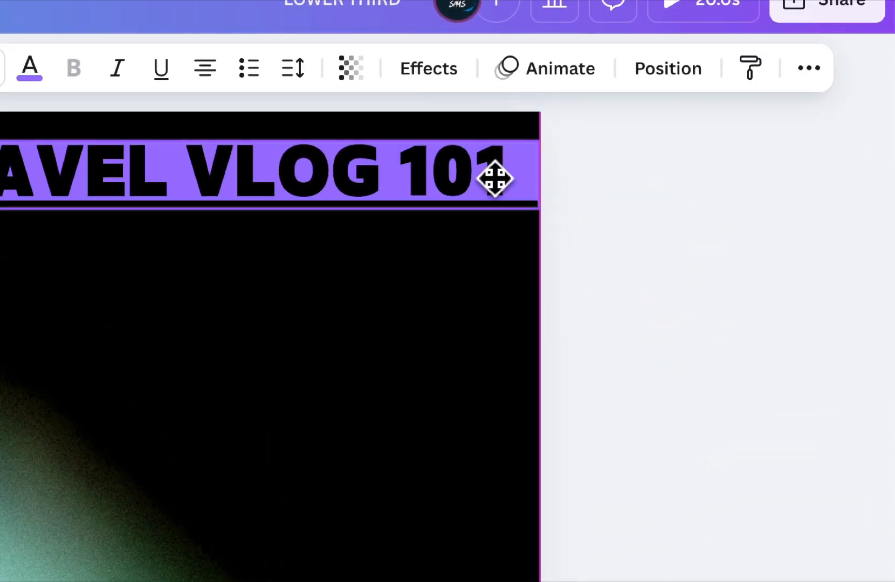
left_click(715, 365)
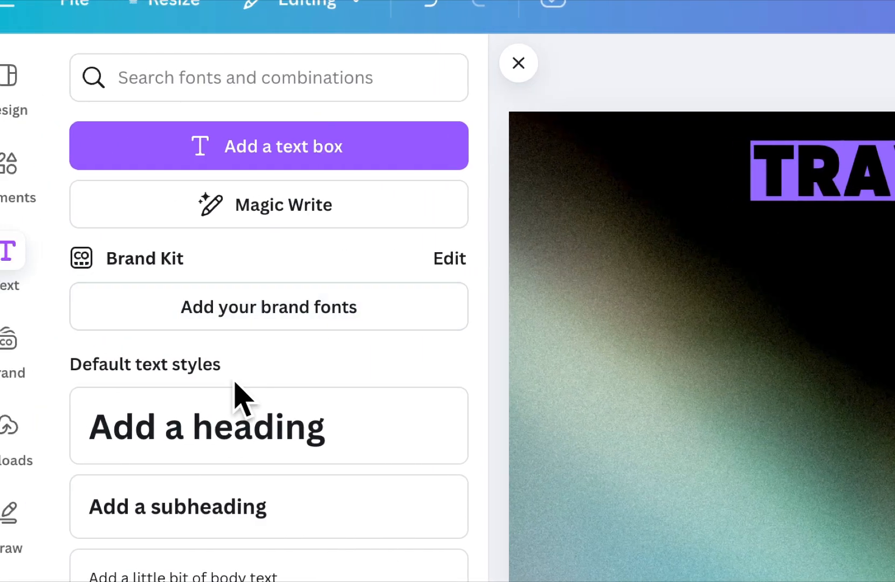
Step: Add a second heading to the fourth page with the text SHOW THEM THE WOW
left_click(231, 424)
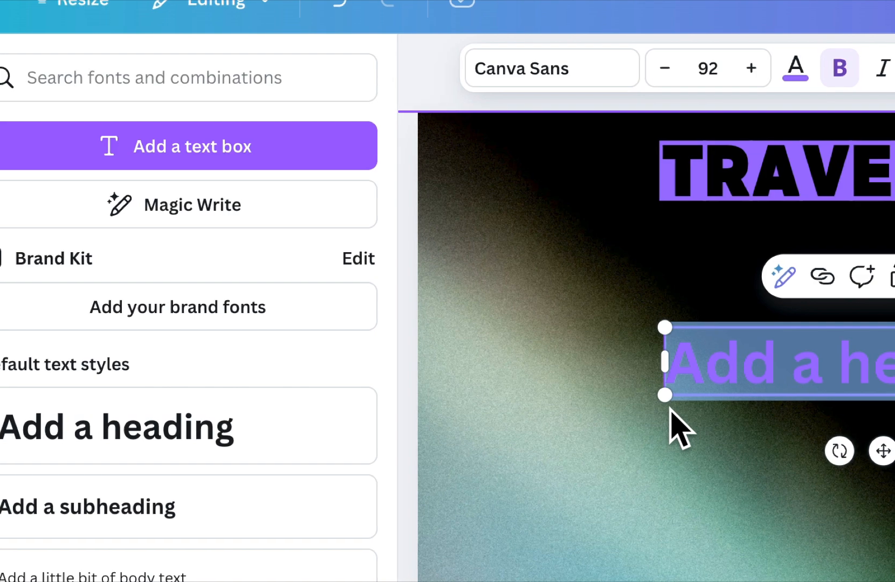
type("SHOW THE")
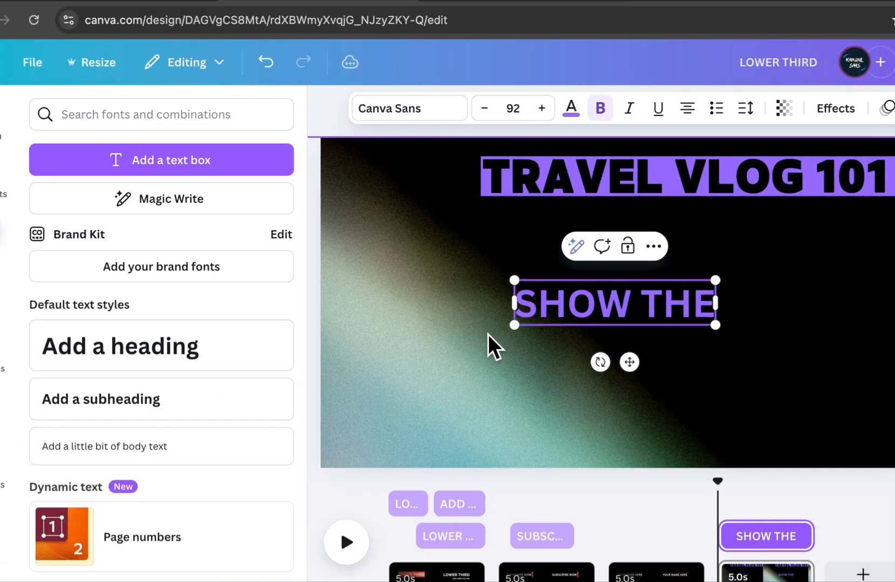
type("M THE")
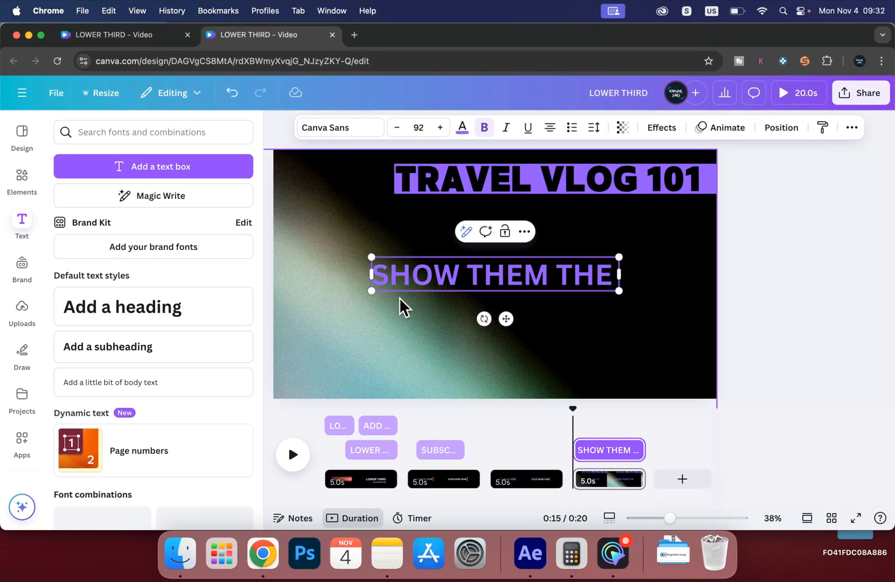
type(" WOW")
Step: Set the font size of all the SHOW THEM THE WOW text to 48
key("super+a")
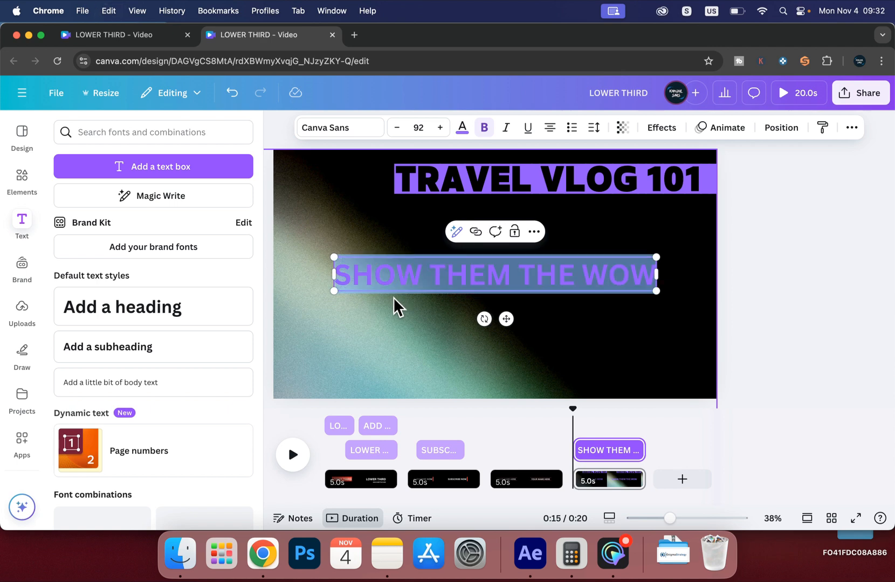
left_click(419, 128)
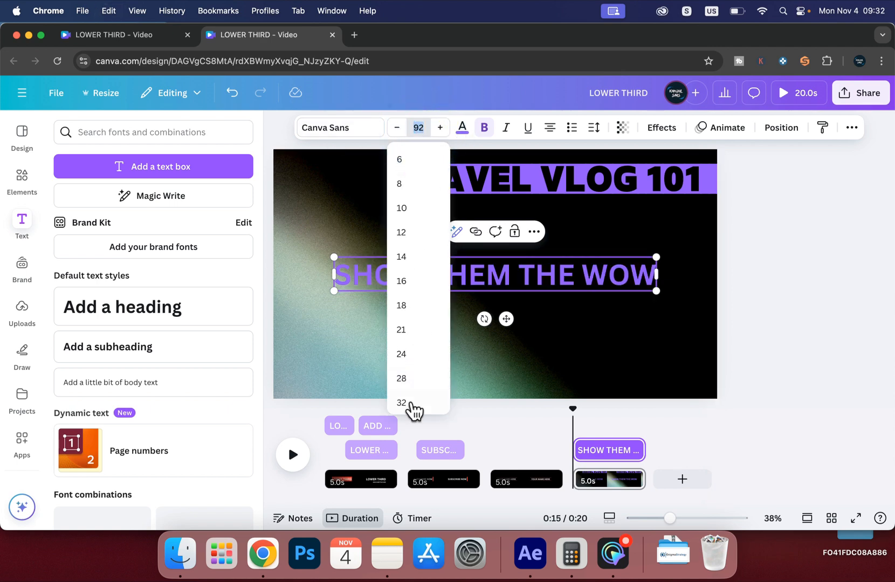
scroll(413, 411, "down", 3)
left_click(416, 340)
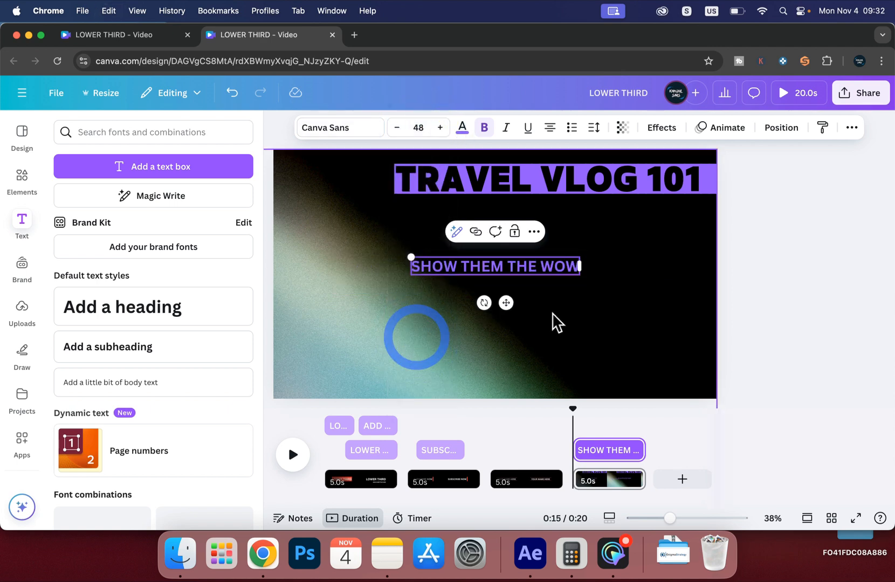
left_click(553, 313)
Step: Place SHOW THEM THE WOW directly beneath TRAVEL VLOG 101, ending level with its lettering, and nudge the title slightly past the page's right edge
left_click(527, 269)
left_click_drag(542, 272, 651, 214)
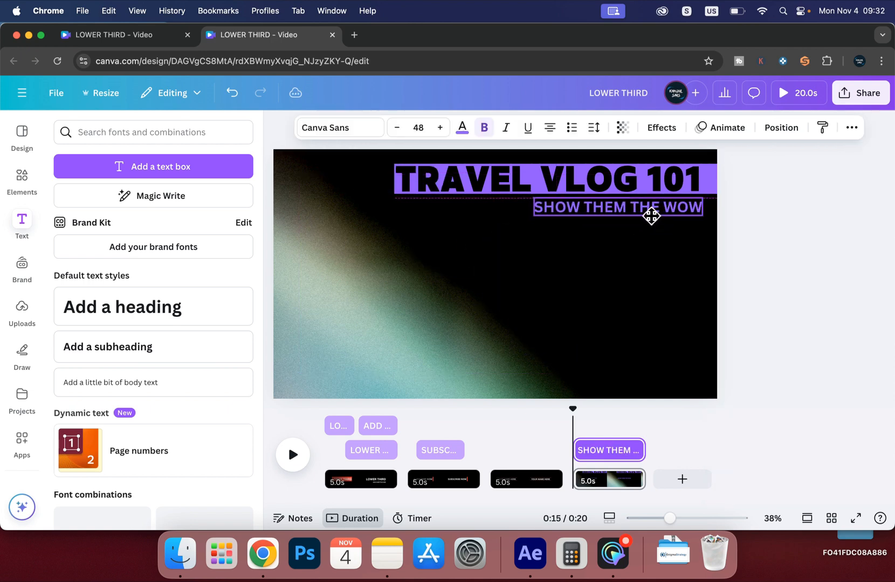
left_click(693, 182)
left_click_drag(693, 182, 689, 204)
left_click(688, 210)
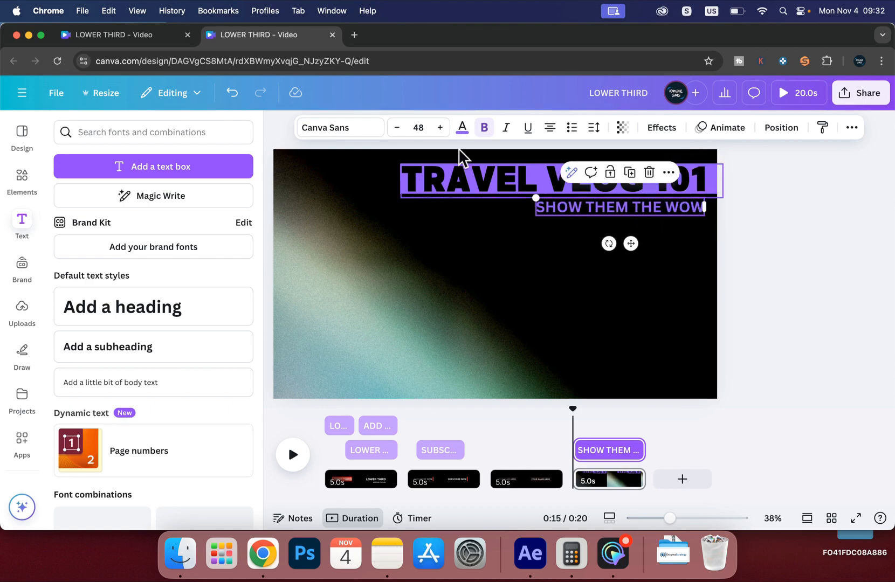
Step: Color the SHOW THEM THE WOW subtitle white
left_click(463, 129)
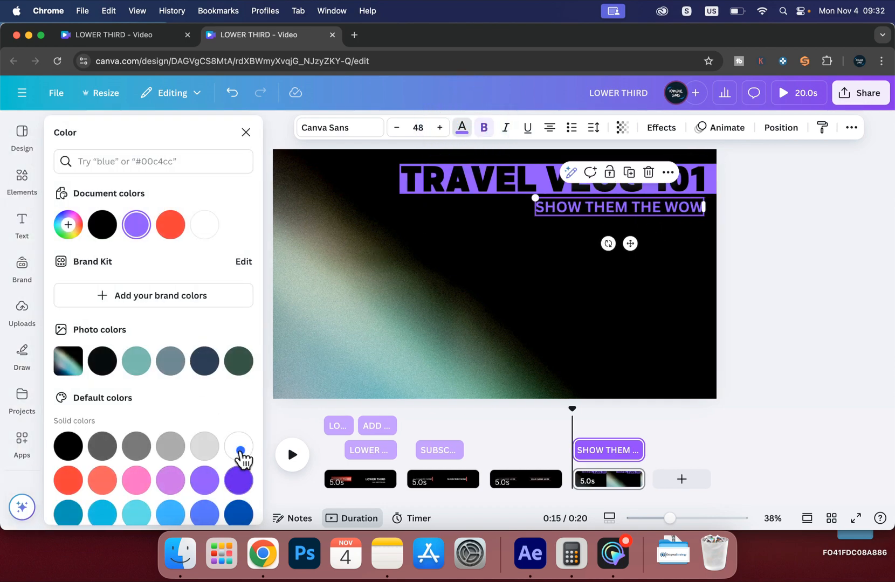
left_click(240, 456)
left_click(793, 303)
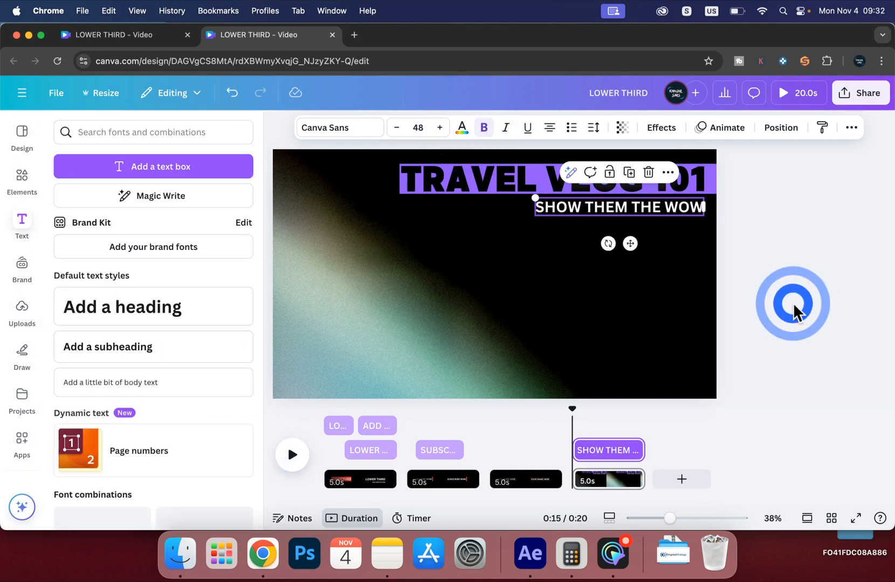
Step: Apply a Wipe animation to the TRAVEL VLOG 101 title on enter, with the direction set to left
left_click(449, 183)
left_click(725, 130)
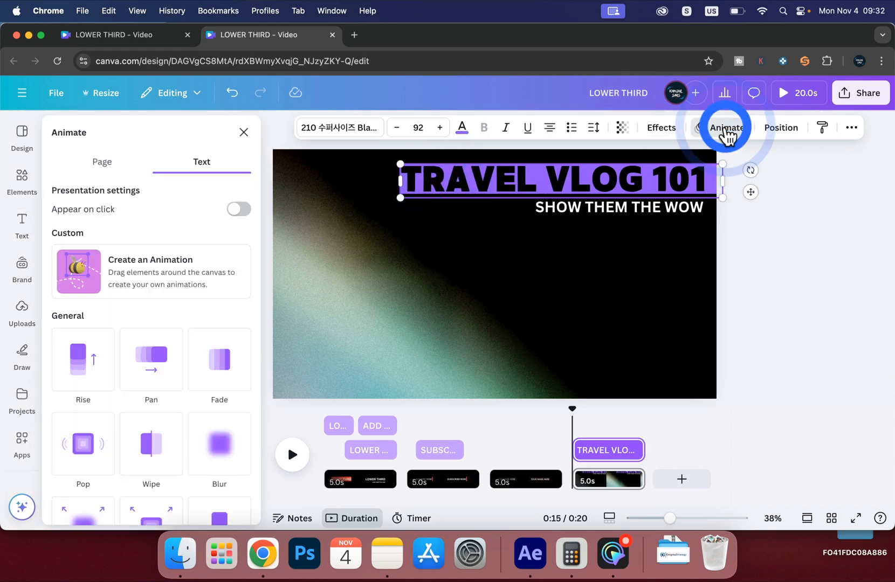
left_click(166, 455)
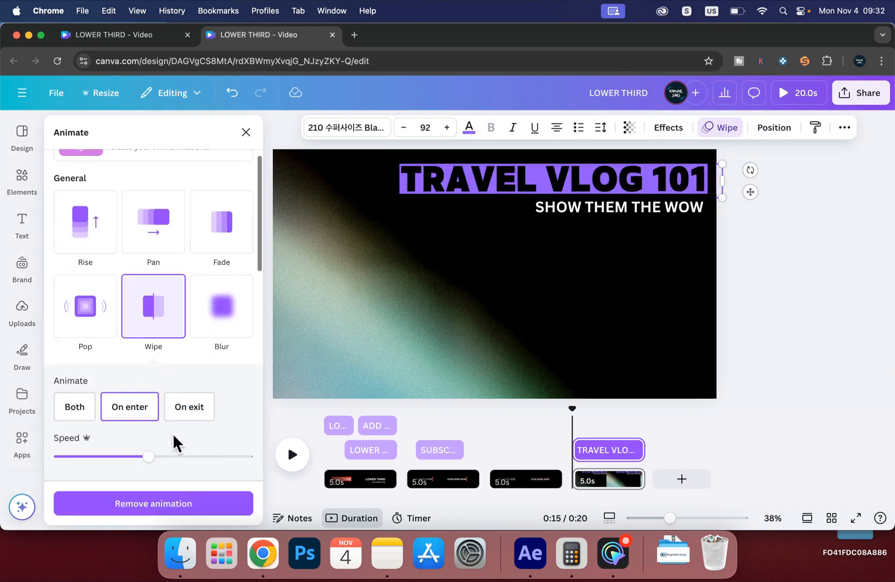
scroll(173, 433, "down", 3)
left_click(81, 423)
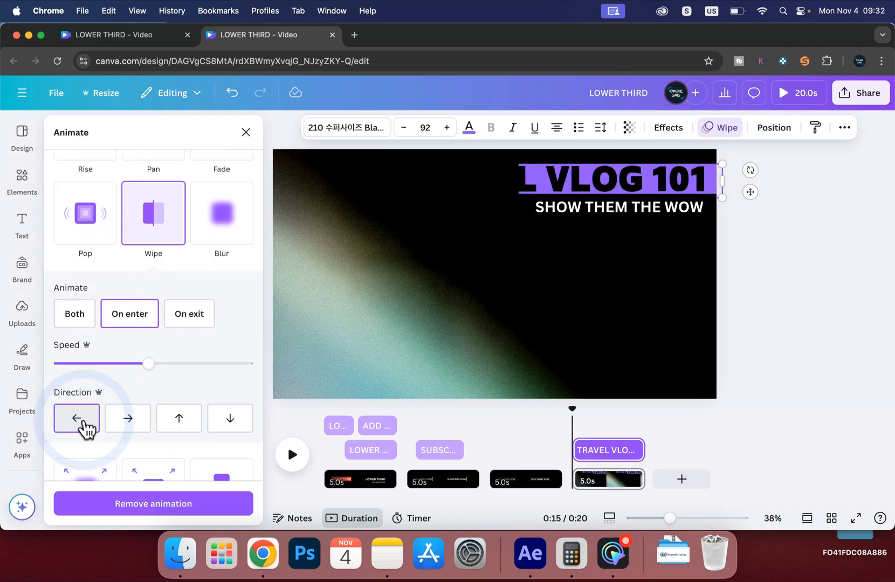
Step: Animate the SHOW THEM THE WOW subtitle with Baseline moving down on both enter and exit, with the exit animation reversed
left_click(668, 210)
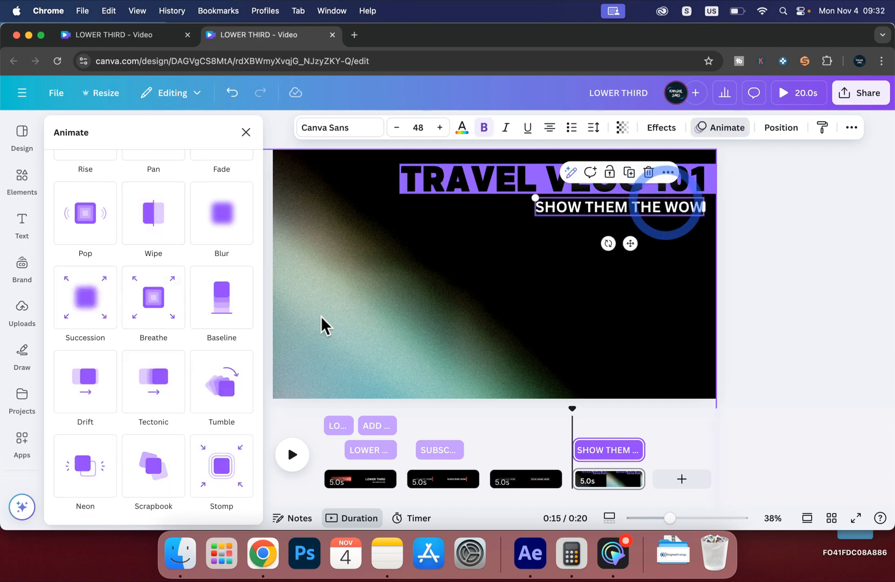
left_click(231, 304)
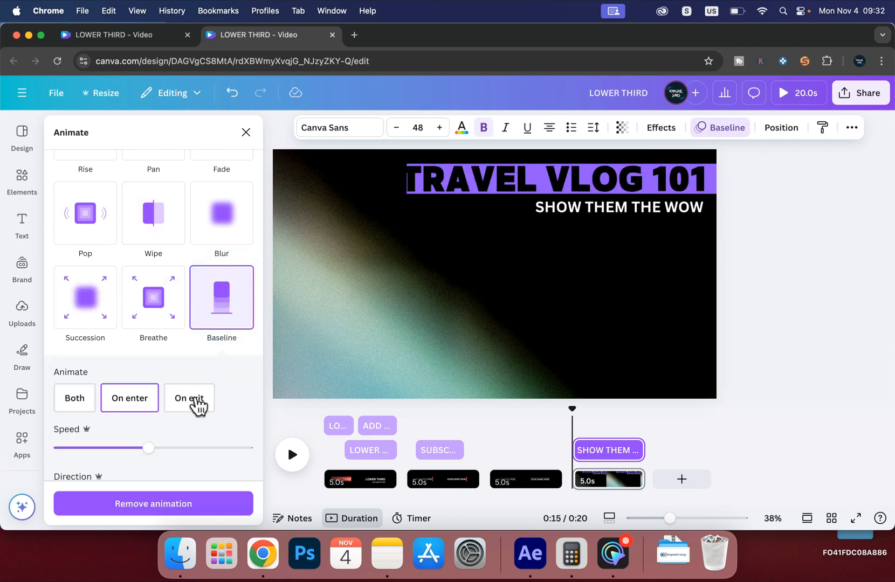
scroll(186, 426, "down", 3)
left_click(242, 438)
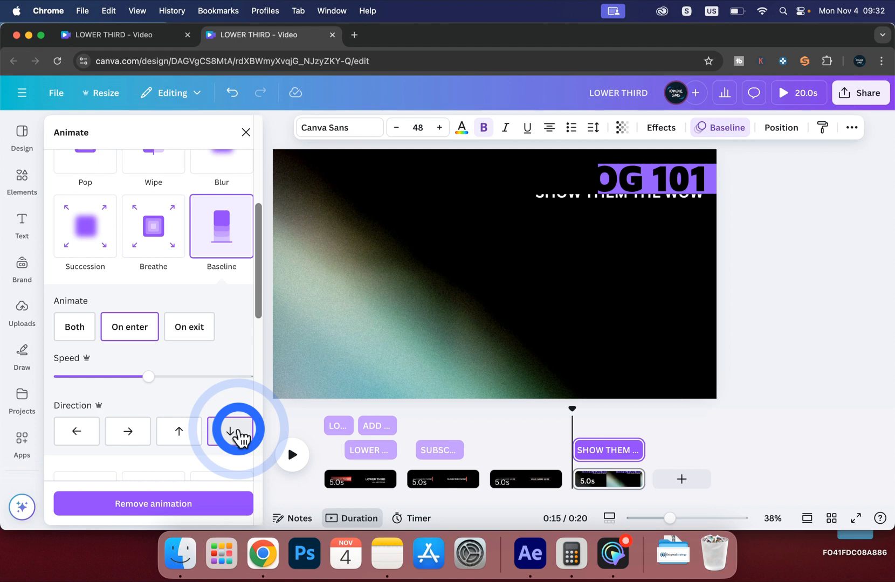
left_click(70, 330)
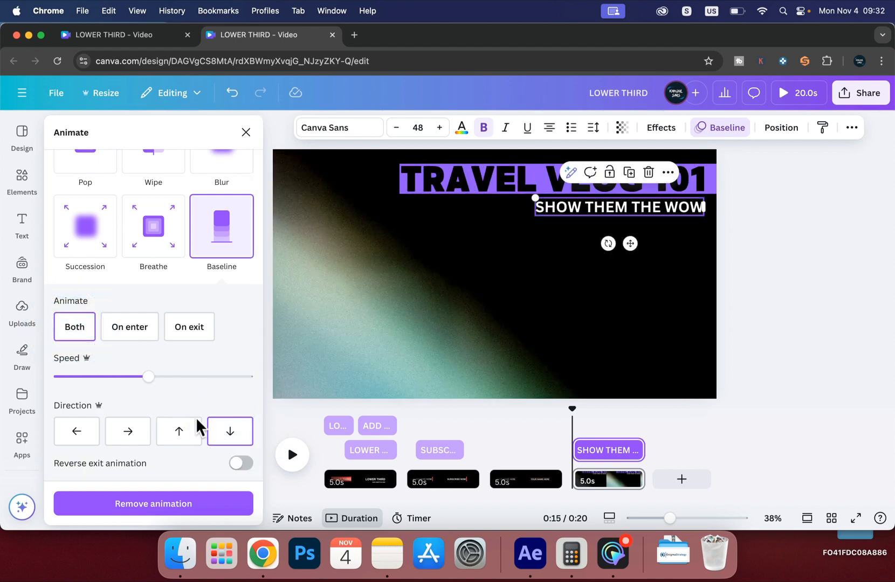
left_click(240, 464)
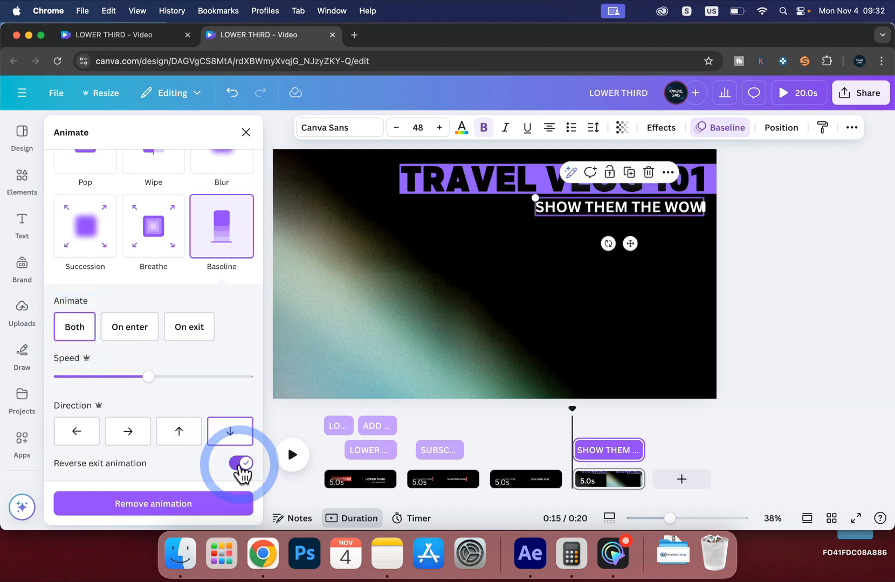
left_click(601, 347)
Step: Set the TRAVEL VLOG 101 title's Wipe to run on both enter and exit, with the exit animation reversed
left_click(501, 179)
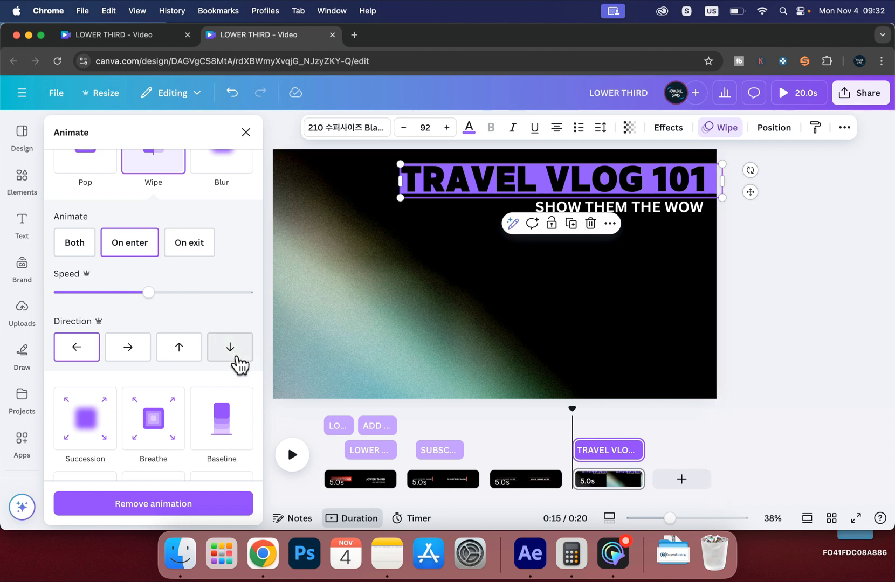
scroll(214, 414, "down", 2)
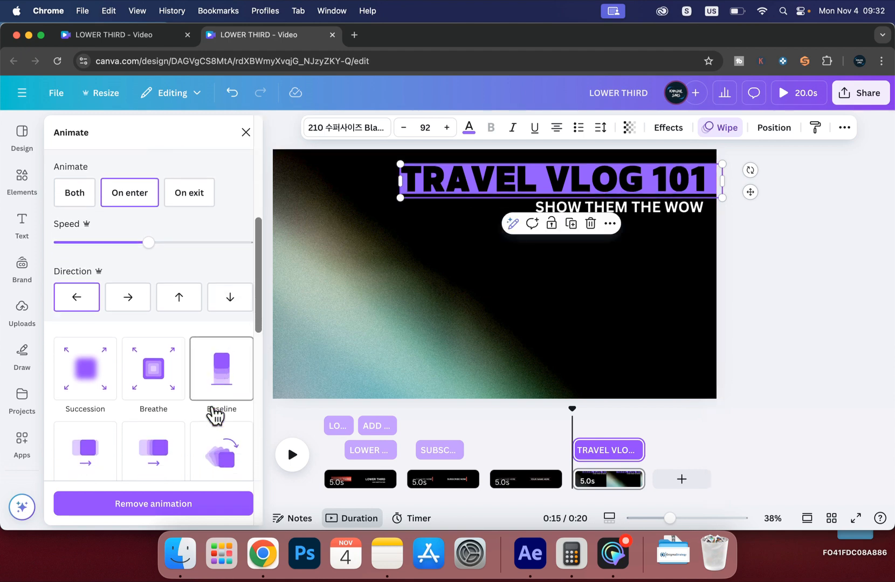
scroll(172, 356, "up", 2)
left_click(75, 238)
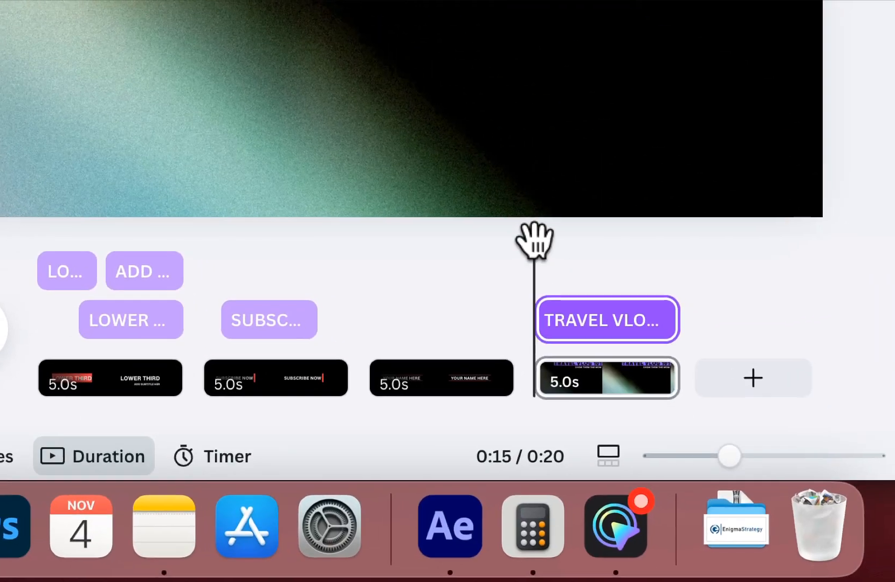
left_click_drag(532, 237, 637, 258)
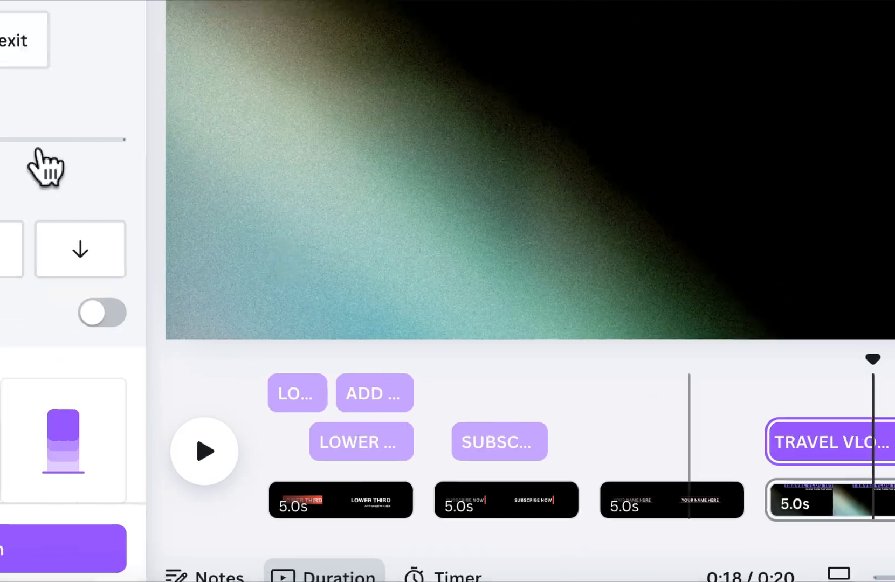
left_click(102, 312)
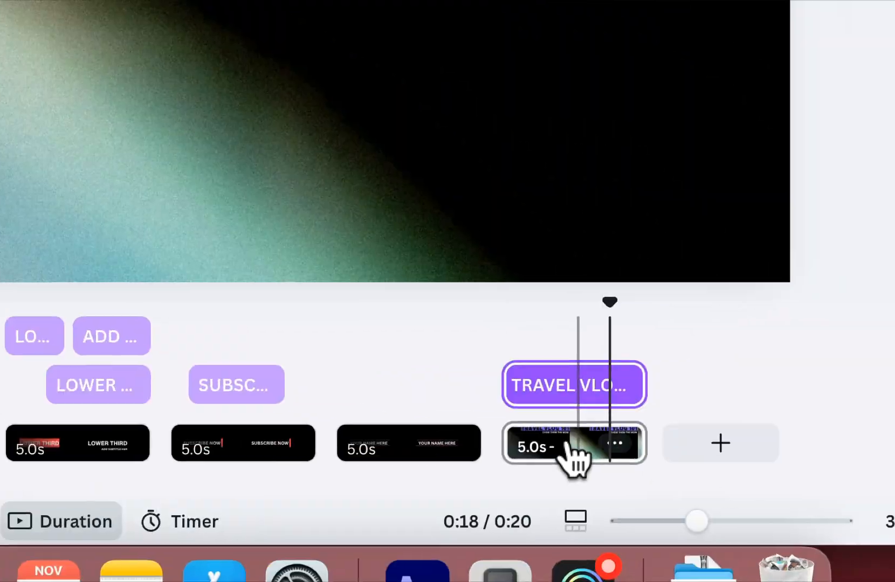
Step: Return the playhead to the start of the fourth page and play back its title animations
left_click(819, 363)
left_click_drag(645, 303, 504, 322)
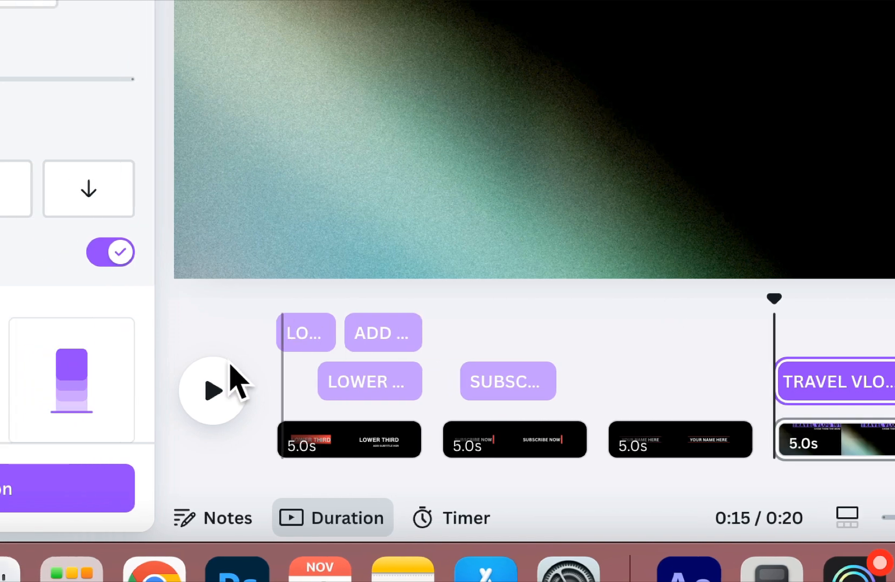
left_click(148, 389)
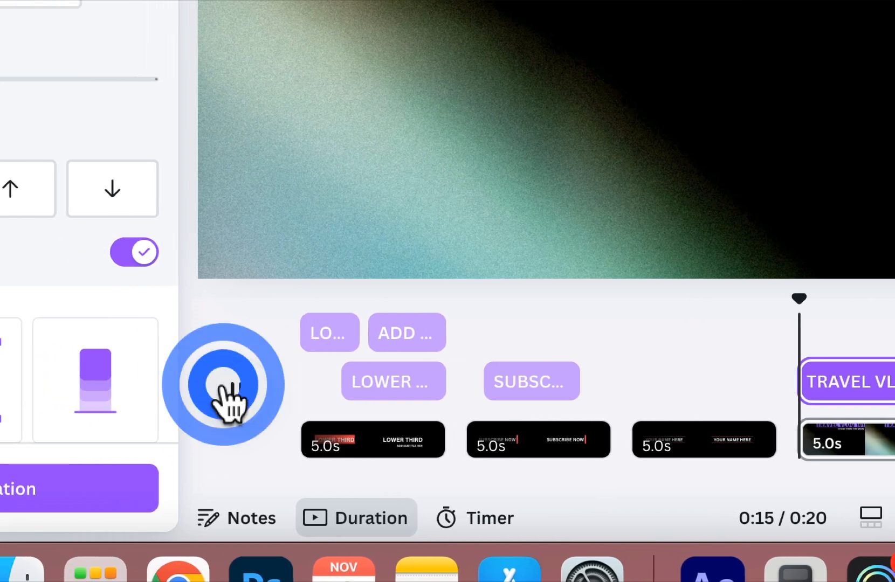